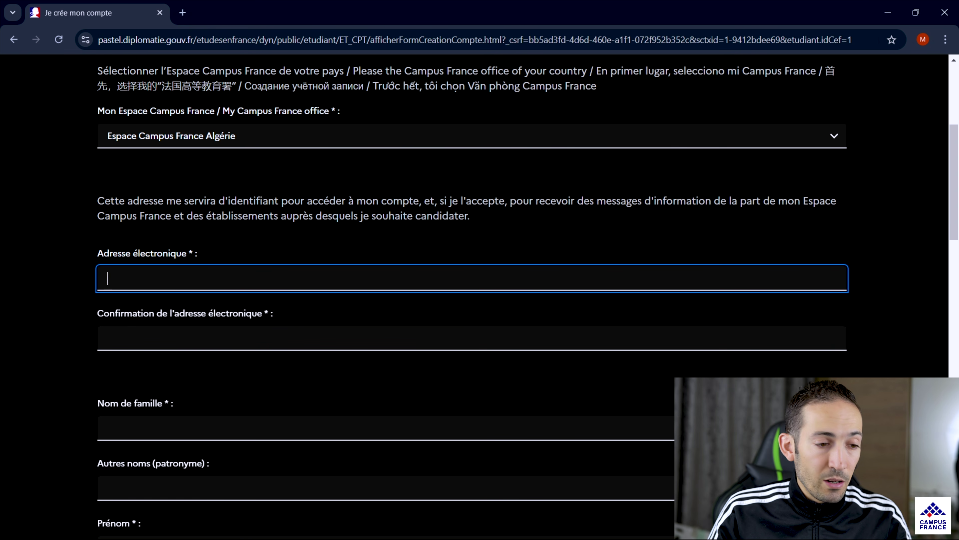
Examine the e-mail, e-mail confirmation, family name, other names, first name and date of birth fields of the account creation form.
{"action": "left_click", "coordinate": [107, 338]}
{"action": "scroll", "coordinate": [472, 318], "scroll_direction": "down", "scroll_amount": 1}
{"action": "left_click", "coordinate": [472, 317]}
{"action": "scroll", "coordinate": [472, 264], "scroll_direction": "down", "scroll_amount": 2}
{"action": "left_click", "coordinate": [108, 241]}
{"action": "left_click", "coordinate": [107, 300]}
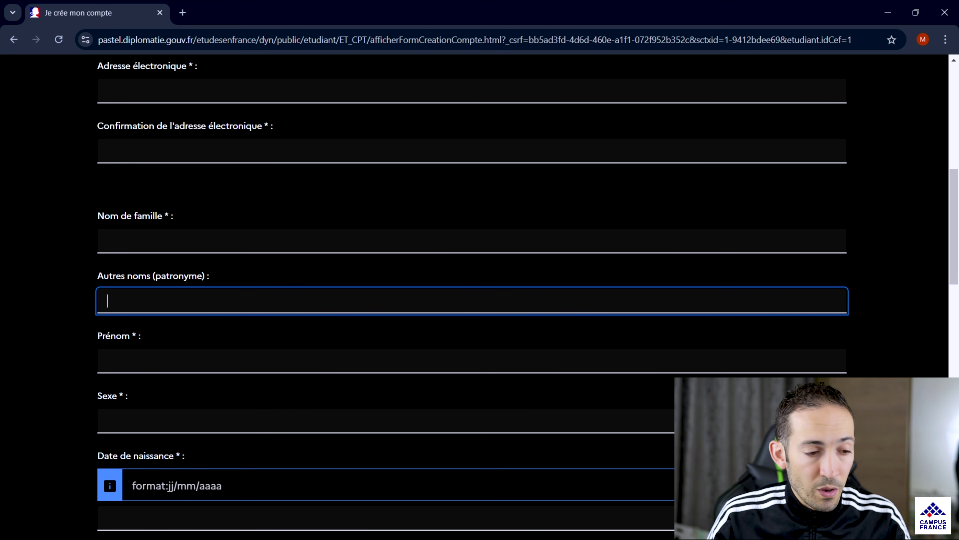
{"action": "scroll", "coordinate": [472, 299], "scroll_direction": "down", "scroll_amount": 1}
{"action": "left_click", "coordinate": [107, 298]}
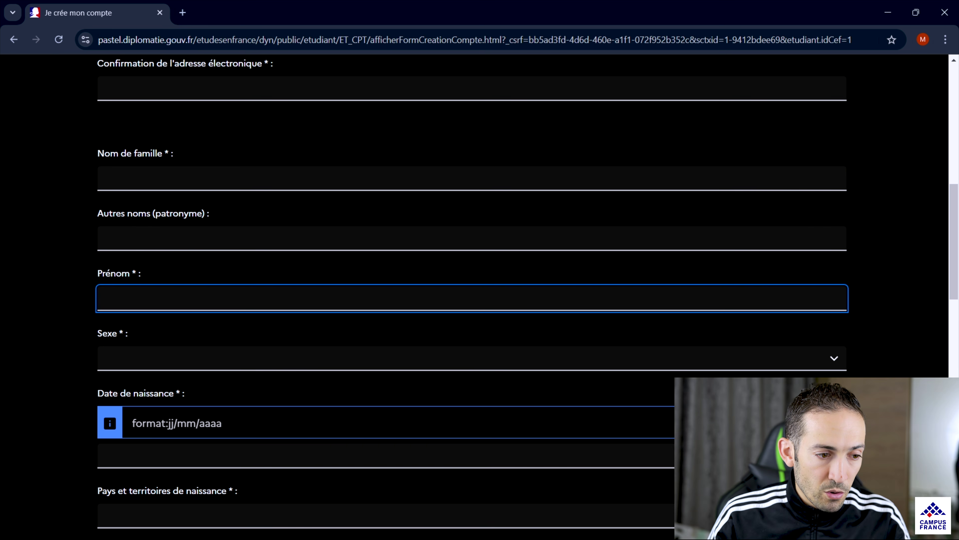
{"action": "scroll", "coordinate": [472, 299], "scroll_direction": "down", "scroll_amount": 2}
{"action": "left_click", "coordinate": [472, 233]}
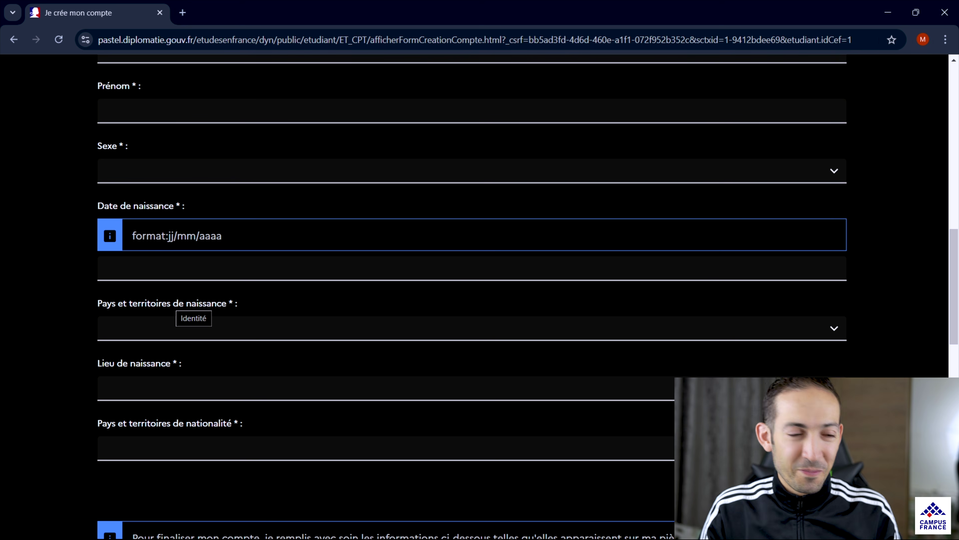
{"action": "left_click", "coordinate": [108, 268]}
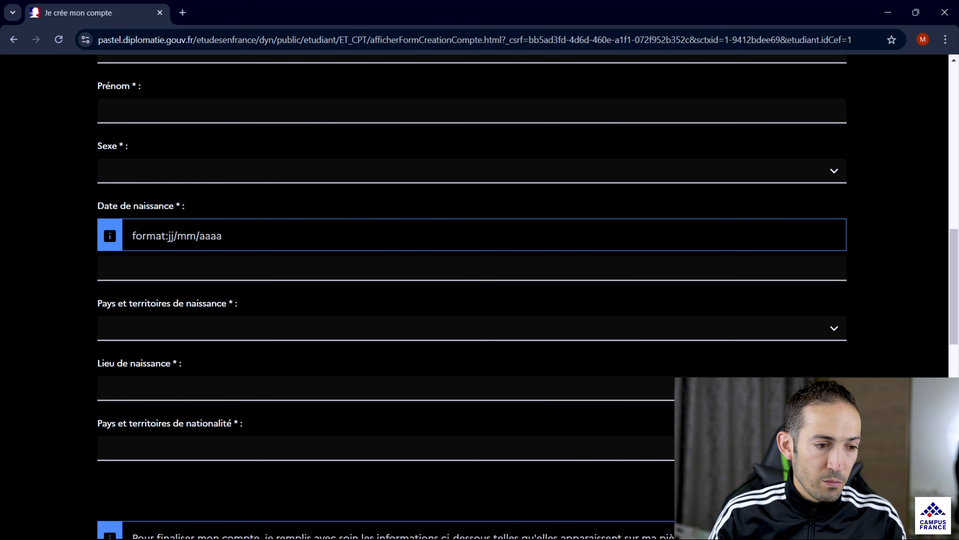
{"action": "scroll", "coordinate": [472, 265], "scroll_direction": "down", "scroll_amount": 3}
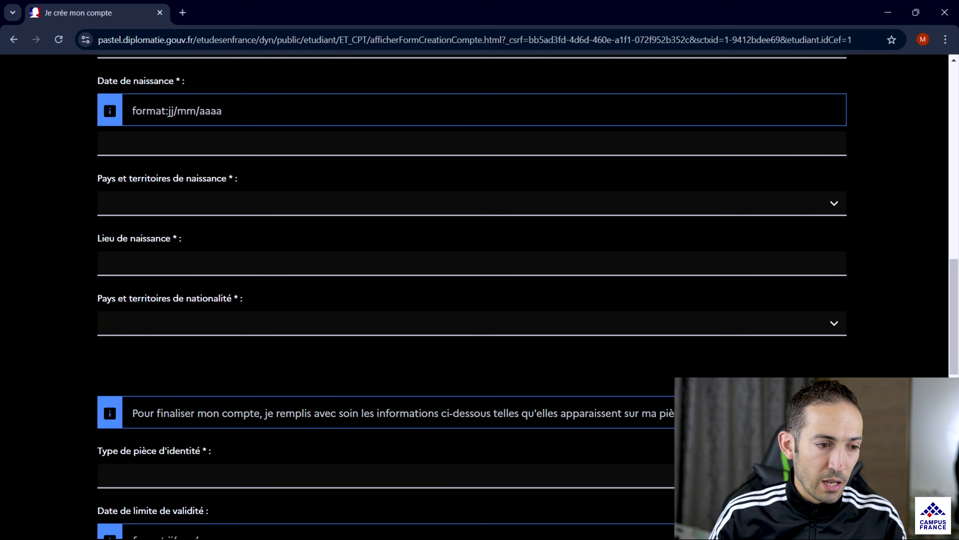
Set both the country of birth and the country of nationality to Algérie.
{"action": "left_click", "coordinate": [472, 203]}
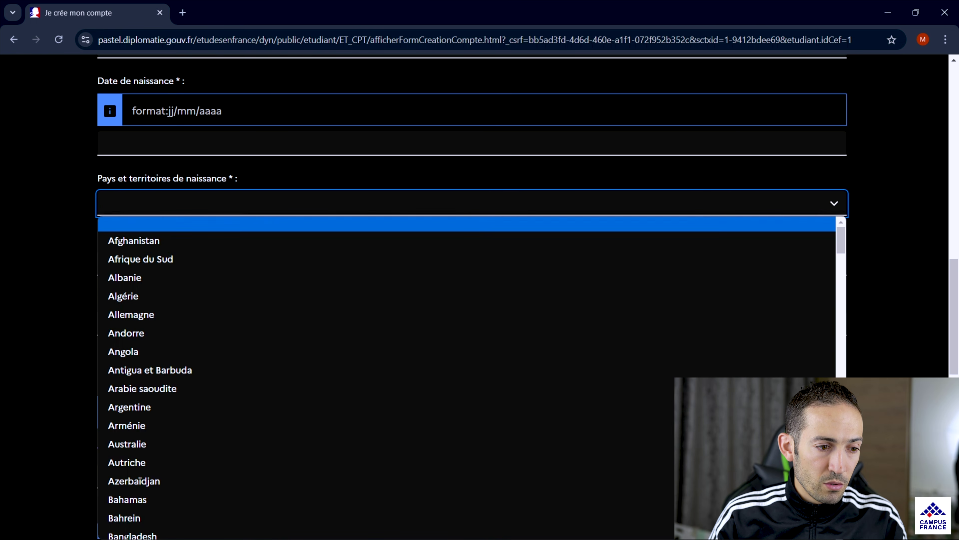
{"action": "left_click", "coordinate": [123, 296]}
{"action": "left_click", "coordinate": [472, 363]}
{"action": "left_click", "coordinate": [472, 264]}
{"action": "left_click", "coordinate": [472, 323]}
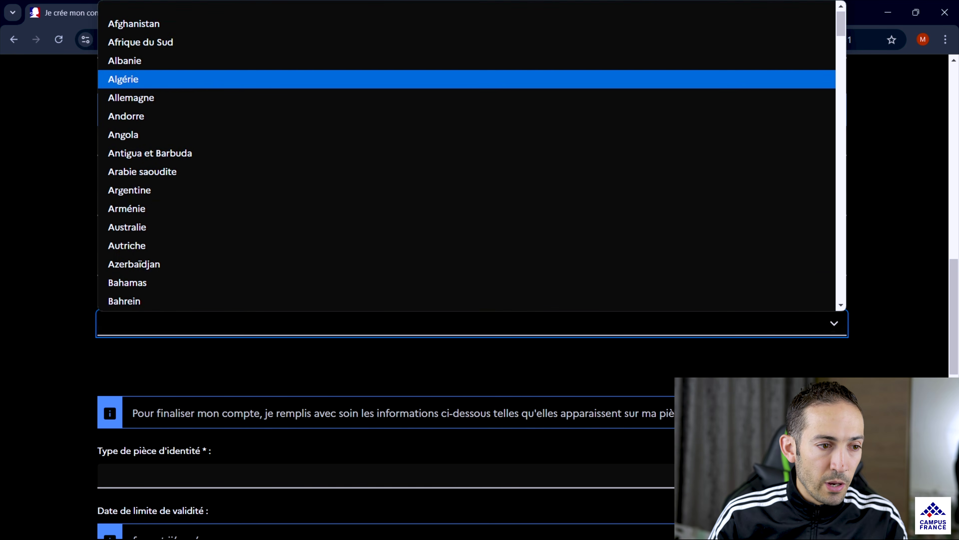
{"action": "left_click", "coordinate": [123, 79]}
Choose Passeport as the identity document type and Algérie as the country that issued it.
{"action": "scroll", "coordinate": [472, 294], "scroll_direction": "down", "scroll_amount": 1}
{"action": "scroll", "coordinate": [472, 295], "scroll_direction": "down", "scroll_amount": 3}
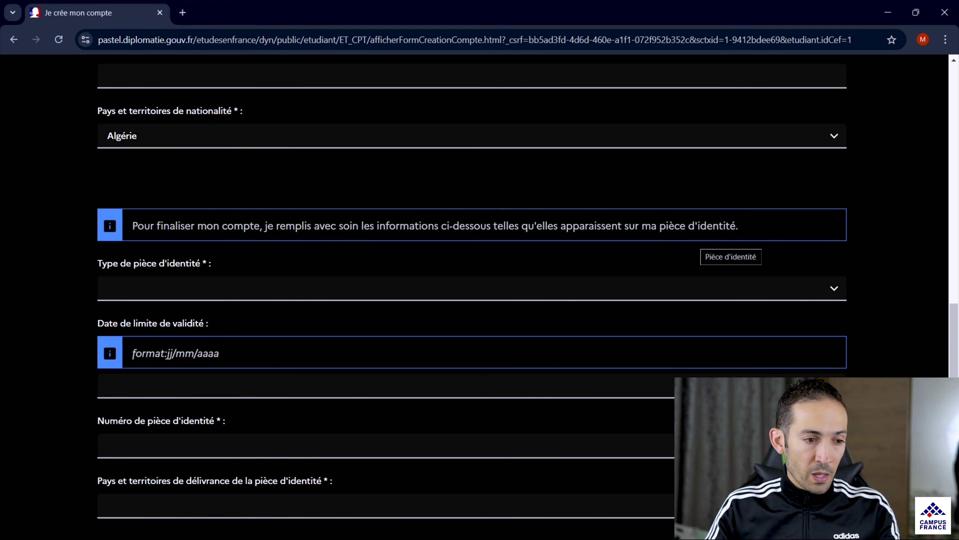
{"action": "left_click", "coordinate": [699, 288]}
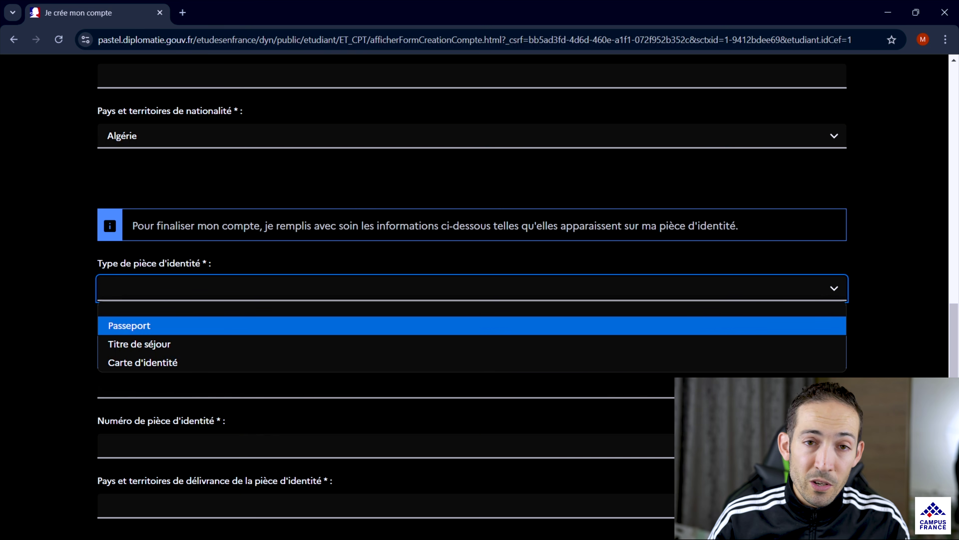
{"action": "key", "text": "Return"}
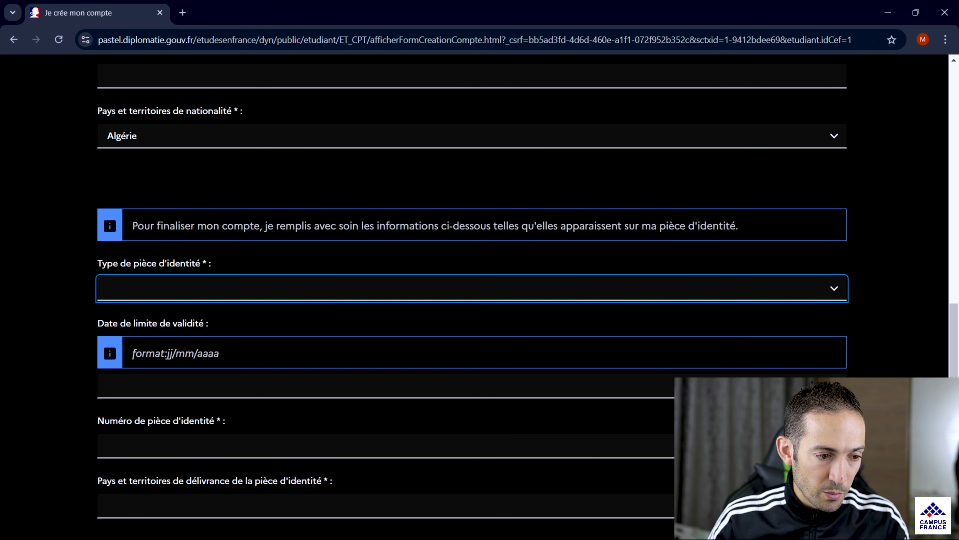
{"action": "scroll", "coordinate": [472, 295], "scroll_direction": "down", "scroll_amount": 3}
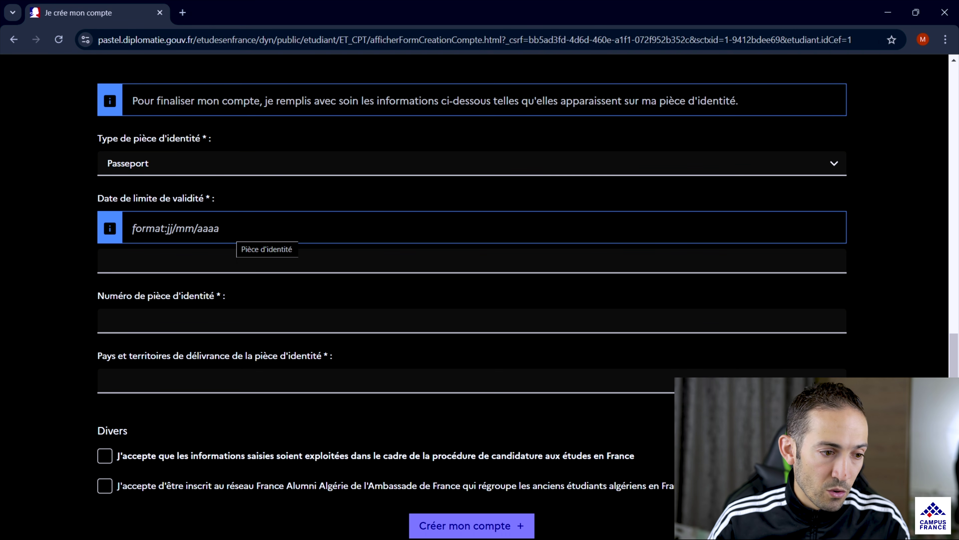
{"action": "left_click", "coordinate": [234, 321]}
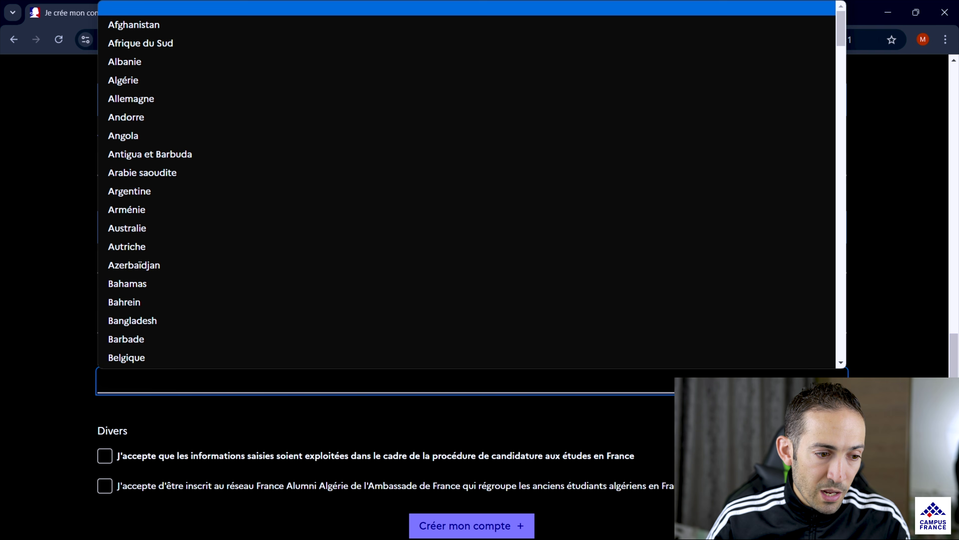
{"action": "scroll", "coordinate": [467, 189], "scroll_direction": "down", "scroll_amount": 1}
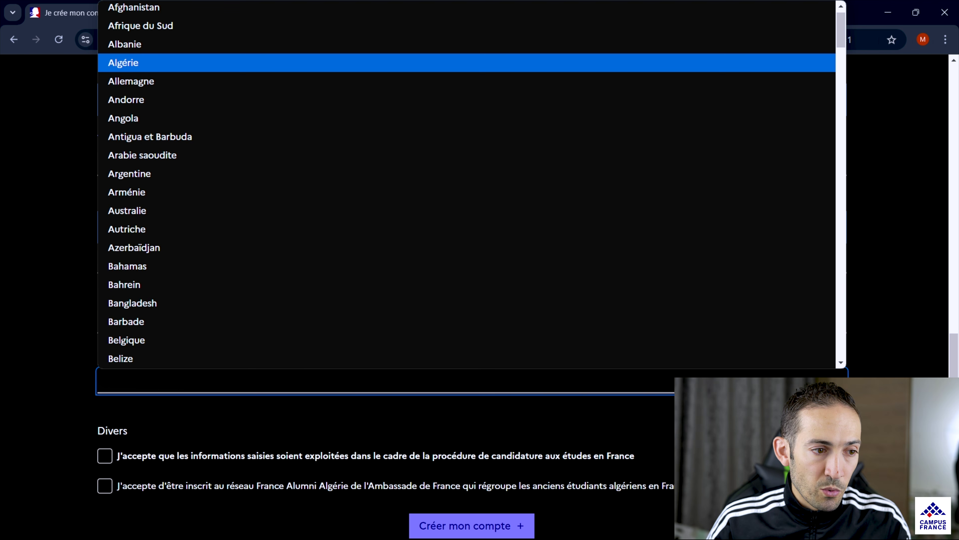
{"action": "key", "text": "Return"}
Accept the use of the entered information for the application procedure, leave the France Alumni registration unticked, and submit the account creation.
{"action": "scroll", "coordinate": [472, 264], "scroll_direction": "down", "scroll_amount": 1}
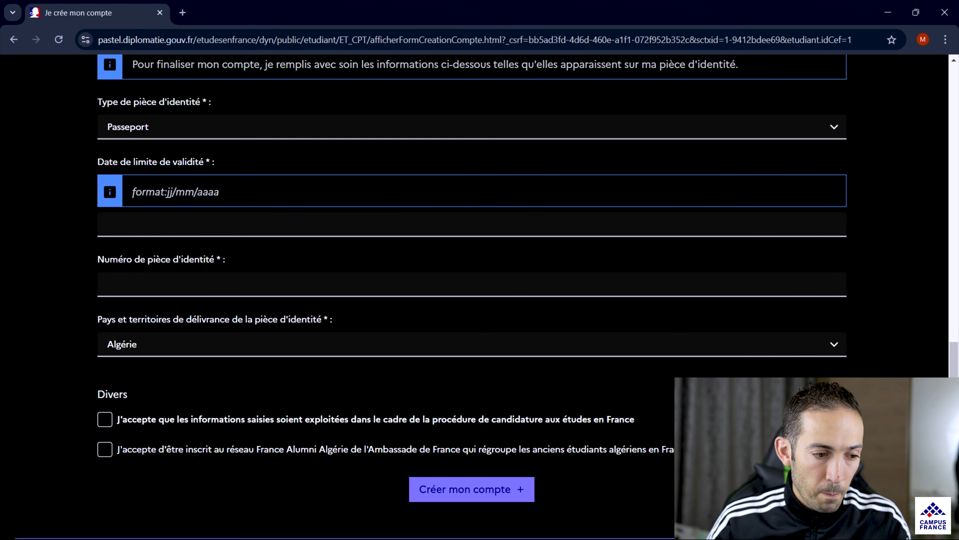
{"action": "scroll", "coordinate": [472, 265], "scroll_direction": "down", "scroll_amount": 2}
{"action": "left_click", "coordinate": [104, 331]}
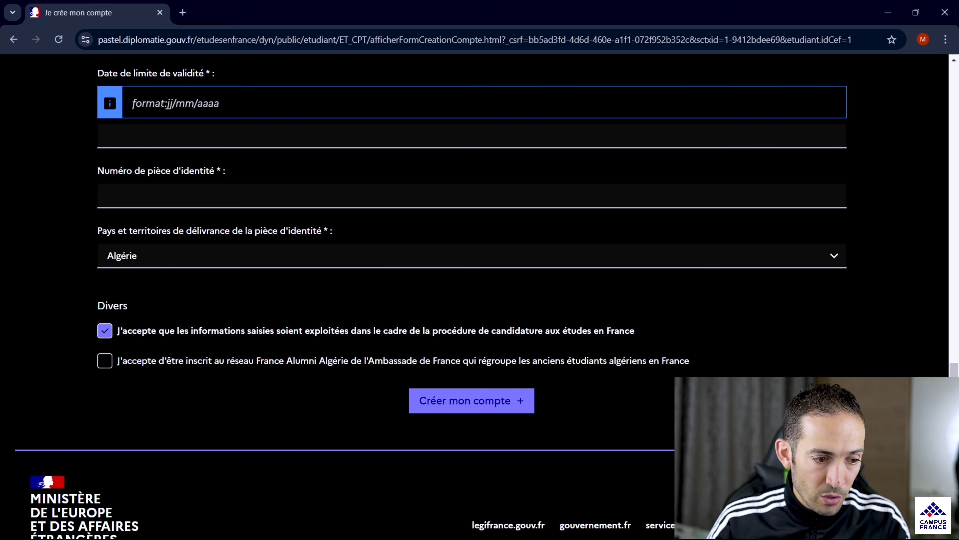
{"action": "left_click", "coordinate": [105, 361]}
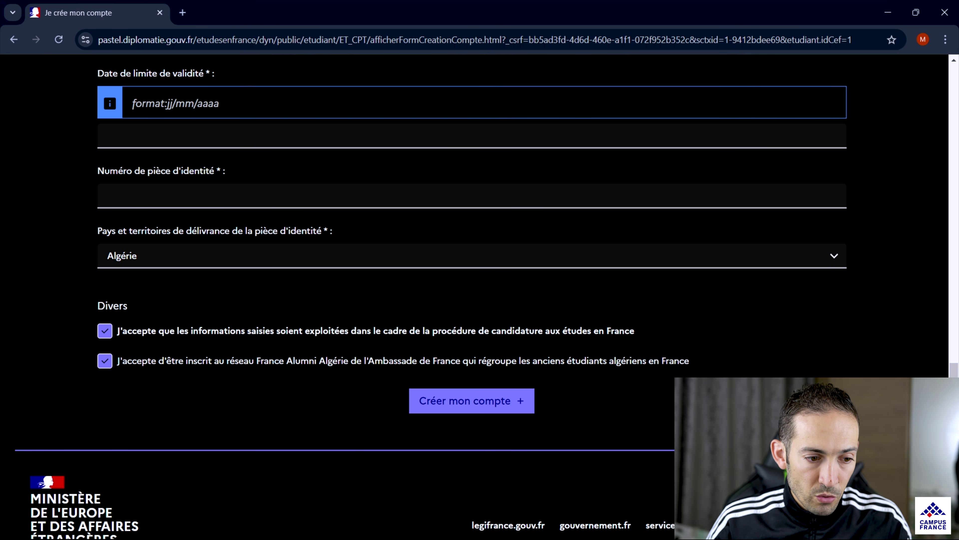
{"action": "key", "text": "space"}
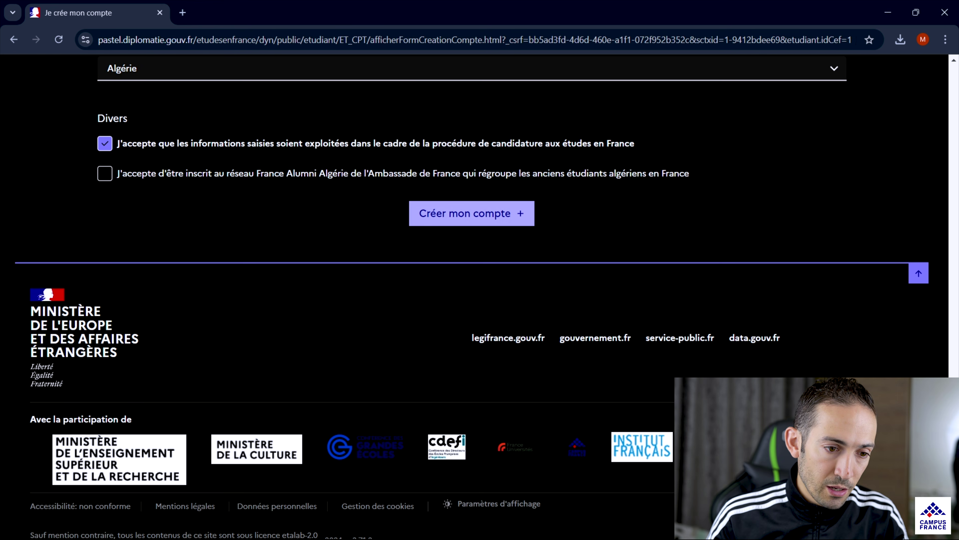
{"action": "key", "text": "Return"}
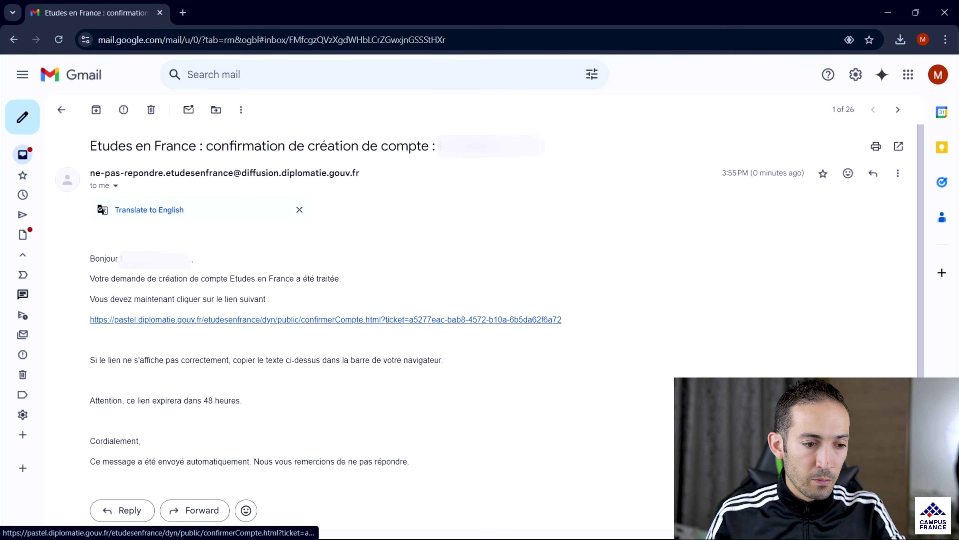
Open the account confirmation link in the e-mail and read the file admissibility criteria on the Études en France home page.
{"action": "left_click", "coordinate": [475, 319]}
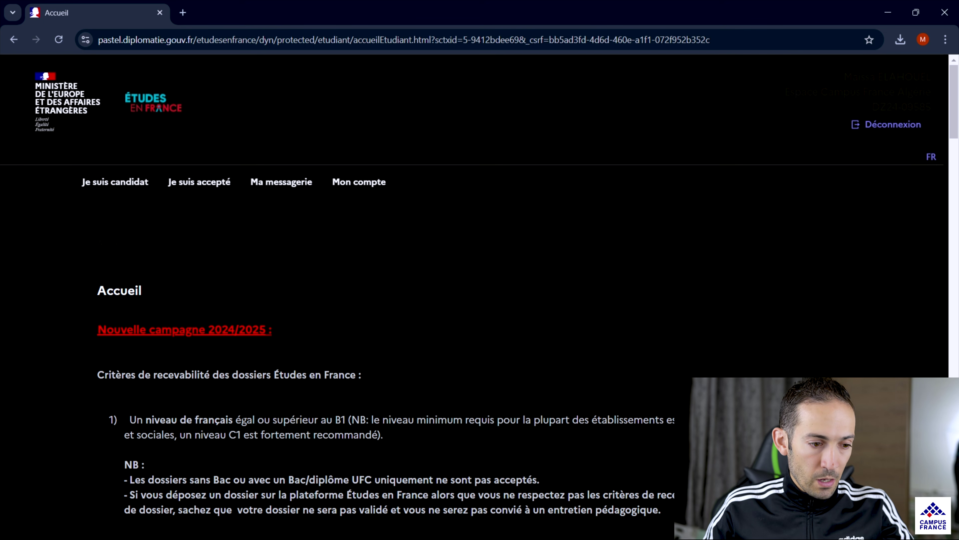
{"action": "scroll", "coordinate": [479, 294], "scroll_direction": "down", "scroll_amount": 5}
{"action": "scroll", "coordinate": [480, 295], "scroll_direction": "up", "scroll_amount": 1}
{"action": "left_click_drag", "start_coordinate": [662, 385], "coordinate": [97, 165]}
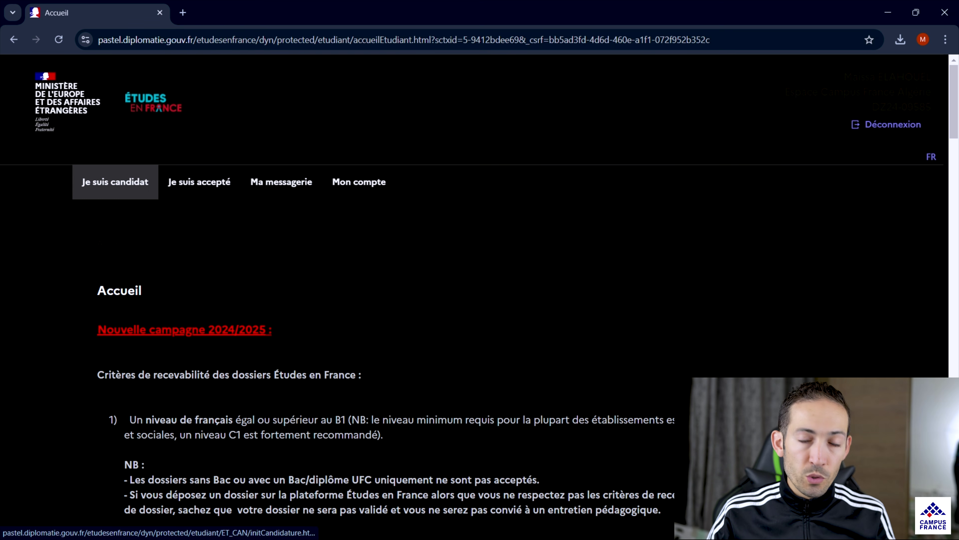
Go to the "Je suis candidat" area and expand step 1, "Je saisis mon dossier".
{"action": "left_click", "coordinate": [115, 182]}
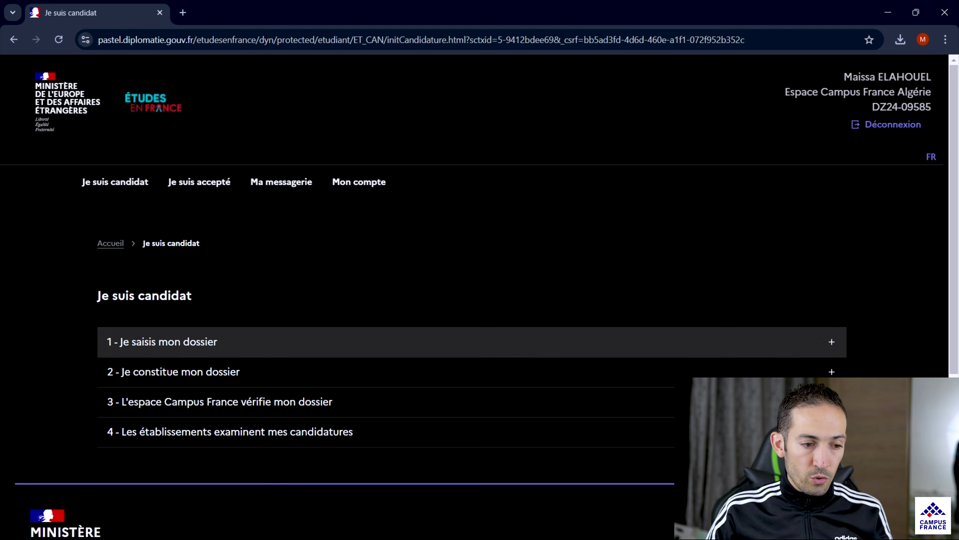
{"action": "left_click", "coordinate": [196, 342]}
{"action": "scroll", "coordinate": [196, 342], "scroll_direction": "down", "scroll_amount": 2}
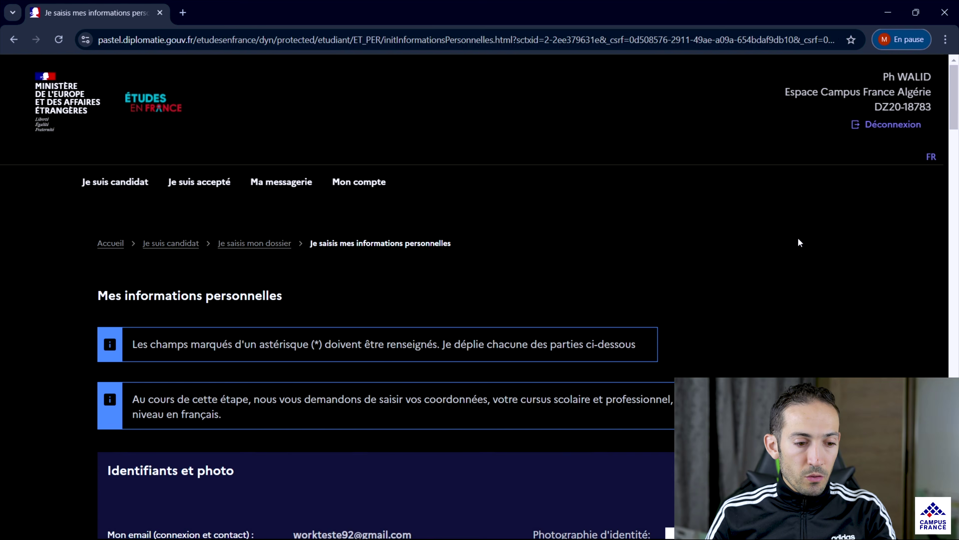
Examine the "Identifiants et photo" section of the personal information, including the Études en France identifier and the identity photo instructions.
{"action": "scroll", "coordinate": [794, 240], "scroll_direction": "down", "scroll_amount": 8}
{"action": "scroll", "coordinate": [794, 250], "scroll_direction": "down", "scroll_amount": 1}
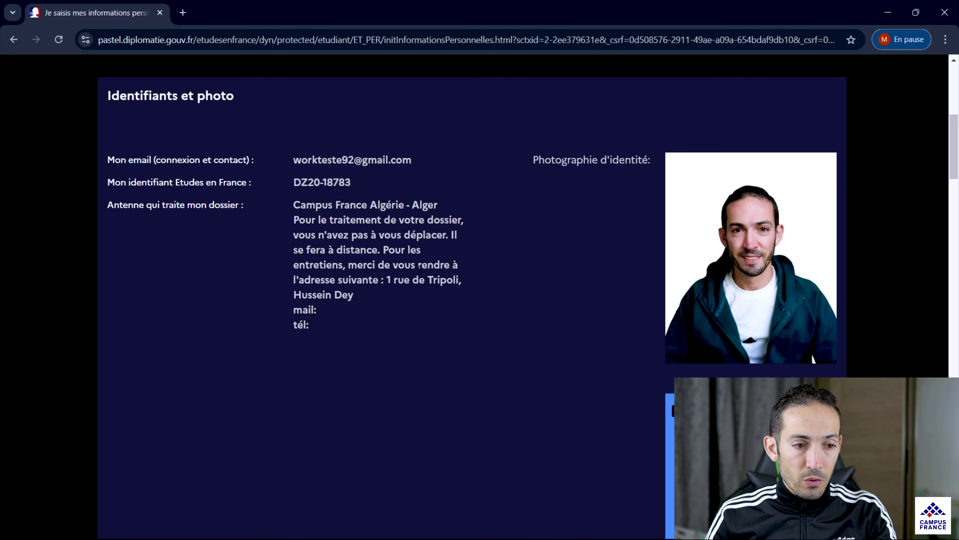
{"action": "left_click_drag", "start_coordinate": [374, 185], "coordinate": [324, 174]}
{"action": "left_click", "coordinate": [377, 167]}
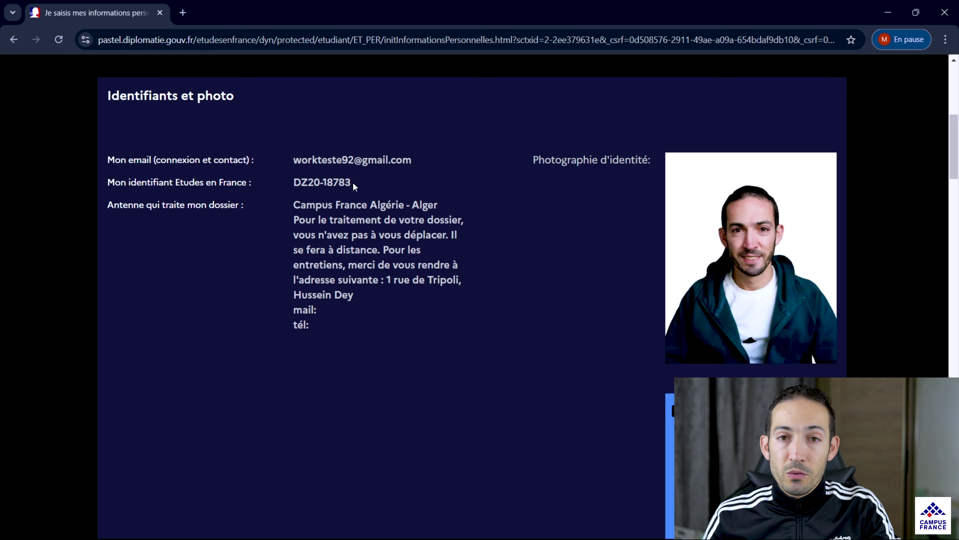
{"action": "left_click_drag", "start_coordinate": [360, 183], "coordinate": [315, 182]}
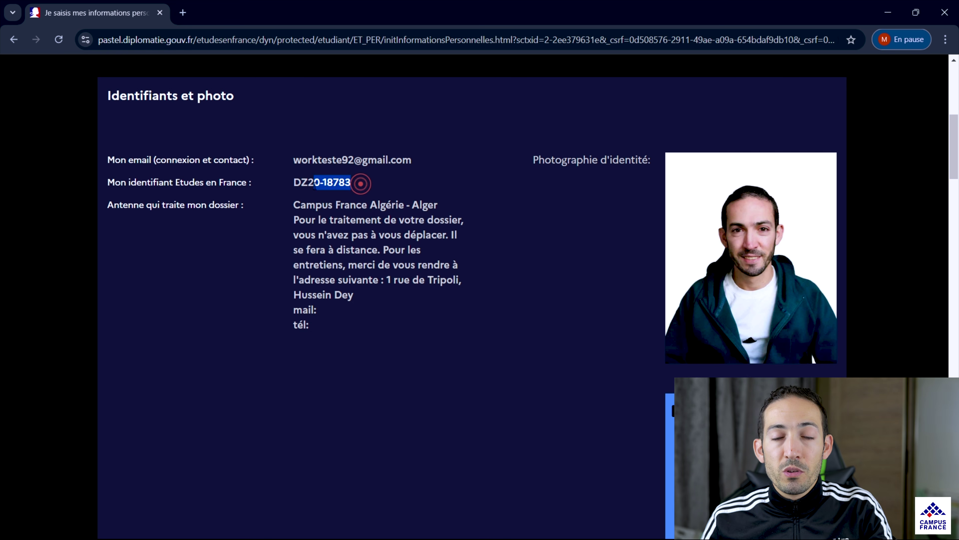
{"action": "left_click", "coordinate": [452, 253]}
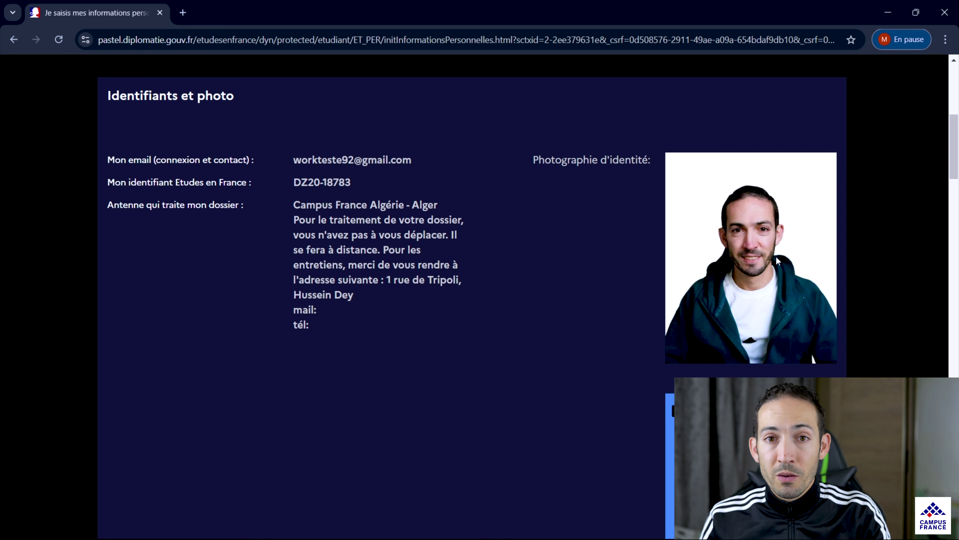
{"action": "scroll", "coordinate": [955, 151], "scroll_direction": "down", "scroll_amount": 2}
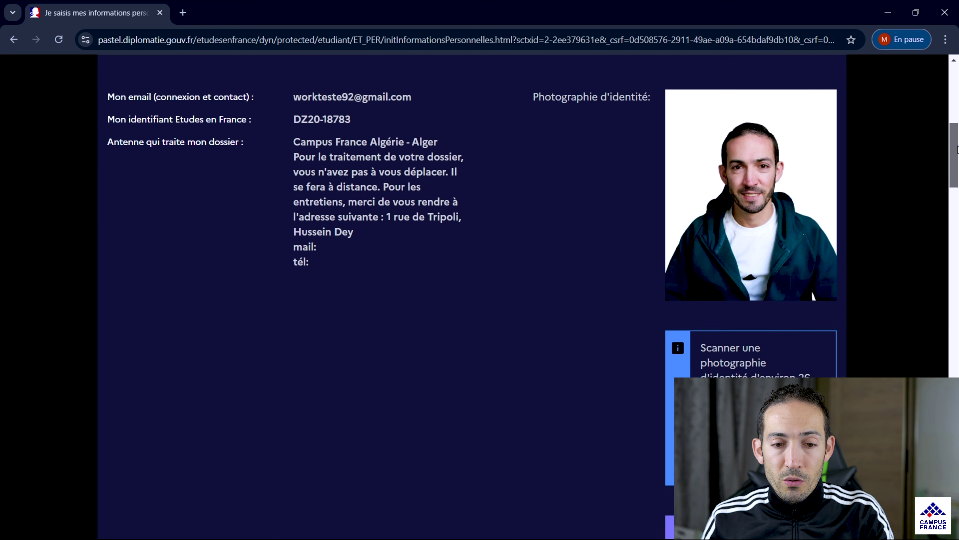
{"action": "scroll", "coordinate": [955, 151], "scroll_direction": "down", "scroll_amount": 1}
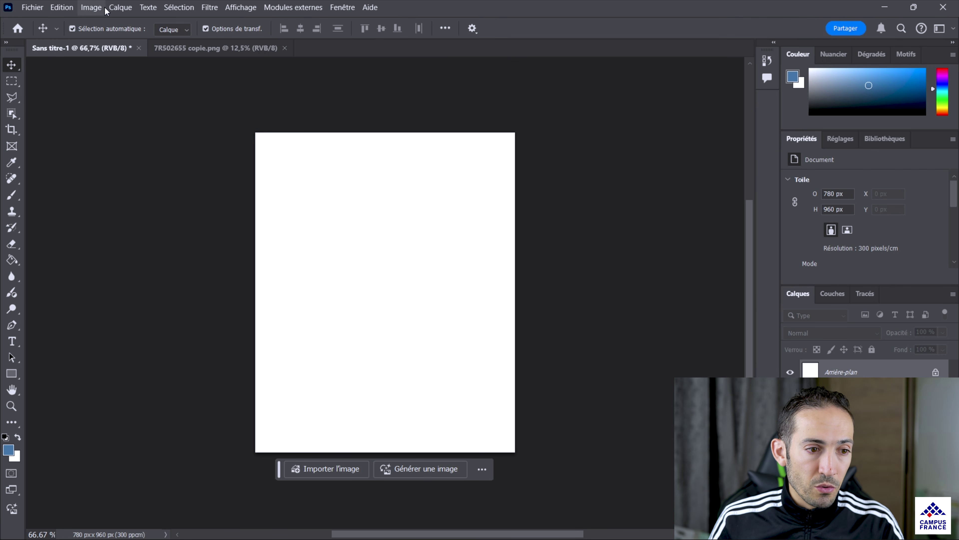
{"action": "left_click", "coordinate": [91, 7]}
{"action": "key", "text": "Escape"}
{"action": "left_click", "coordinate": [48, 117]}
In Photoshop, create a new portrait-oriented document 26 mm wide and 32 mm high at 300 pixels/cm, with RGB colour and a white background.
{"action": "left_click", "coordinate": [32, 7]}
{"action": "left_click", "coordinate": [51, 21]}
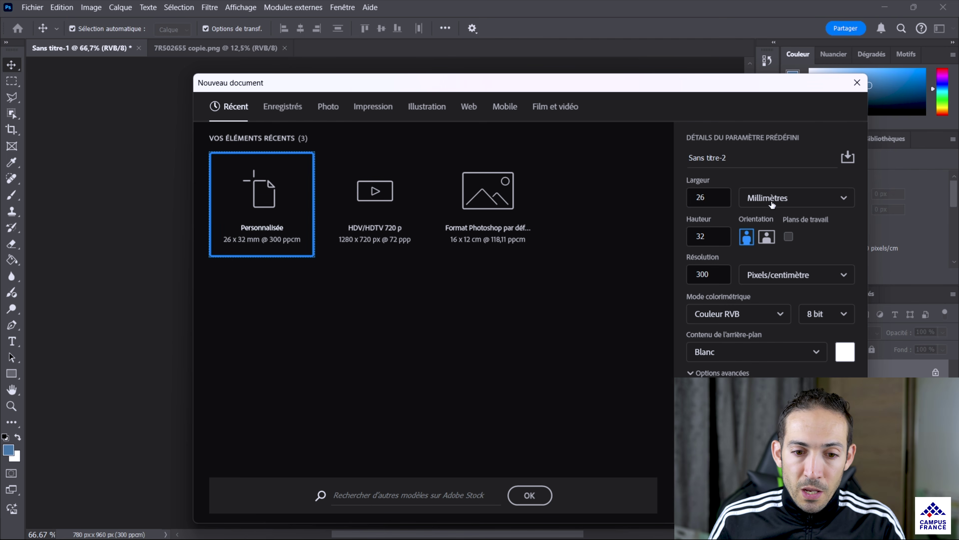
{"action": "double_click", "coordinate": [716, 196]}
{"action": "double_click", "coordinate": [713, 237]}
{"action": "left_click_drag", "start_coordinate": [717, 275], "coordinate": [697, 272]}
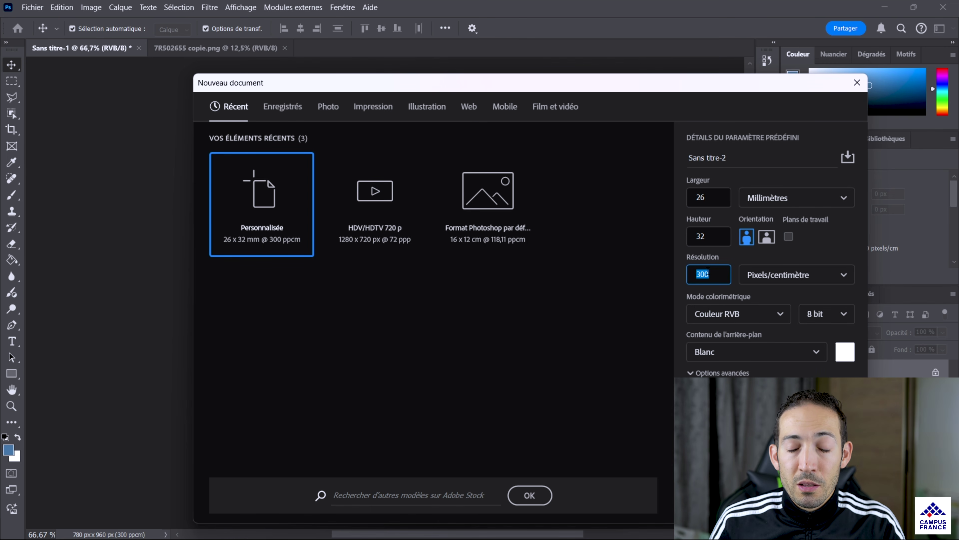
{"action": "key", "text": "Return"}
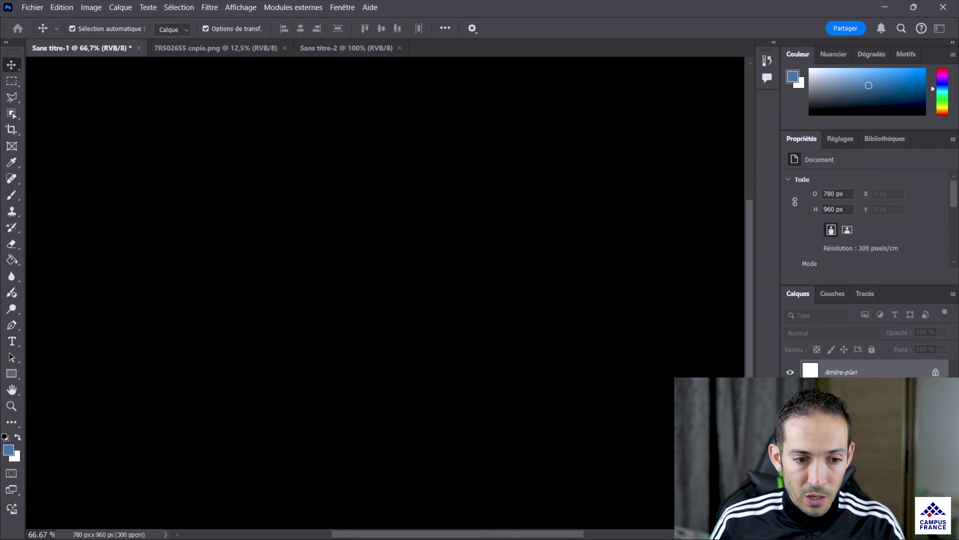
Scale the portrait photo layer to about 43.93% and centre it horizontally on the new canvas.
{"action": "left_click_drag", "start_coordinate": [331, 353], "coordinate": [375, 328]}
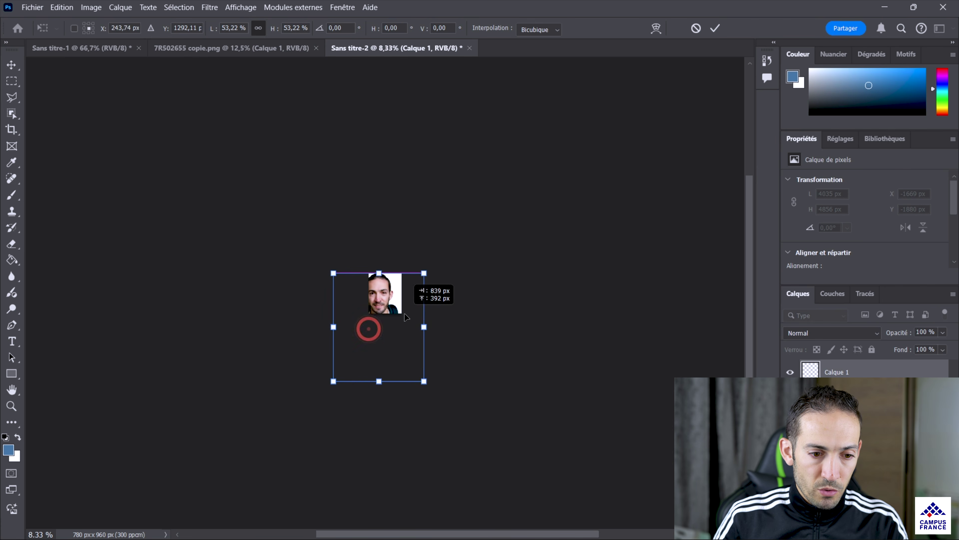
{"action": "left_click_drag", "start_coordinate": [429, 381], "coordinate": [414, 362]}
{"action": "left_click_drag", "start_coordinate": [383, 314], "coordinate": [388, 318]}
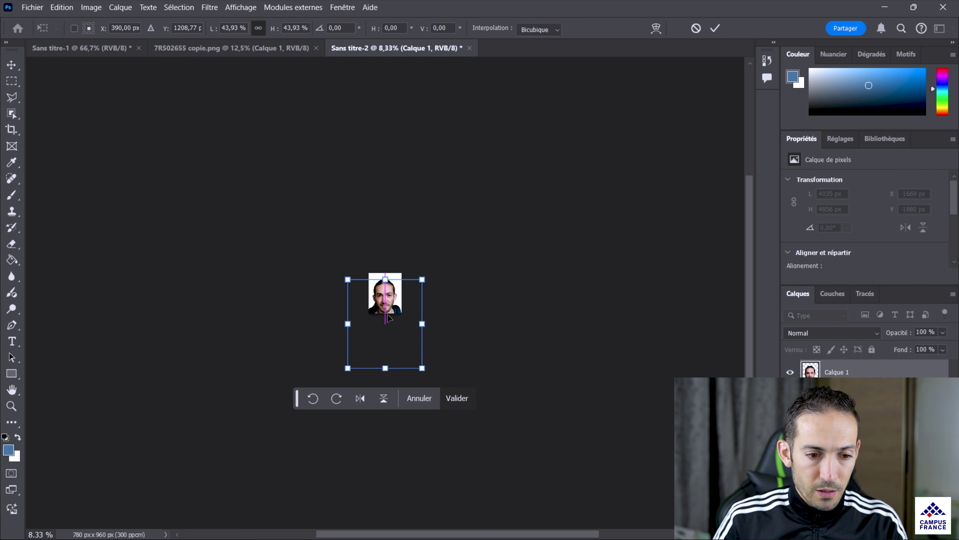
Fine-tune the portrait's size and position so the head and shoulders fill the canvas with a small gap above the hair, and apply the transformation.
{"action": "key", "text": "ctrl+plus"}
{"action": "key", "text": "ctrl+plus"}
{"action": "key", "text": "ctrl+plus"}
{"action": "key", "text": "ctrl+plus"}
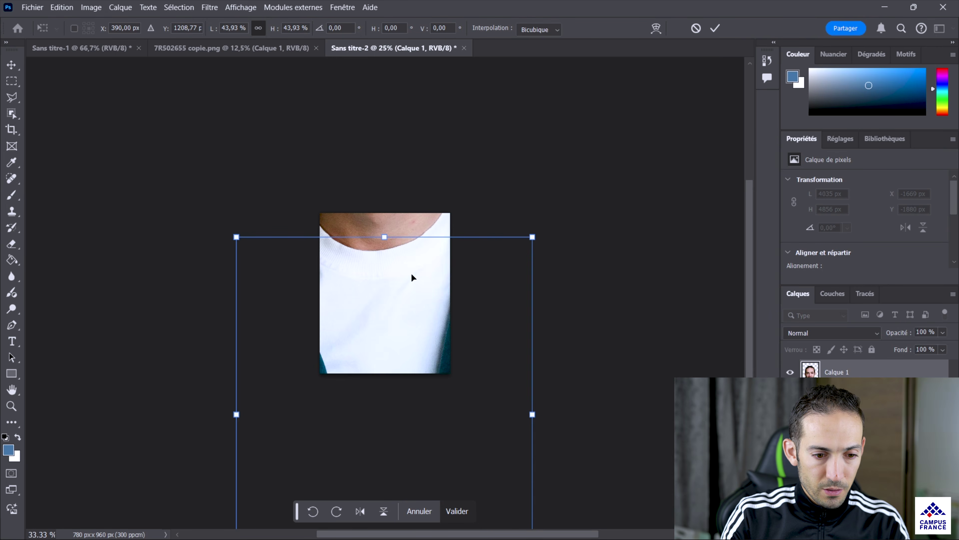
{"action": "left_click_drag", "start_coordinate": [375, 308], "coordinate": [375, 295]}
{"action": "left_click_drag", "start_coordinate": [384, 224], "coordinate": [384, 275]}
{"action": "left_click_drag", "start_coordinate": [382, 319], "coordinate": [387, 274]}
{"action": "left_click", "coordinate": [716, 28]}
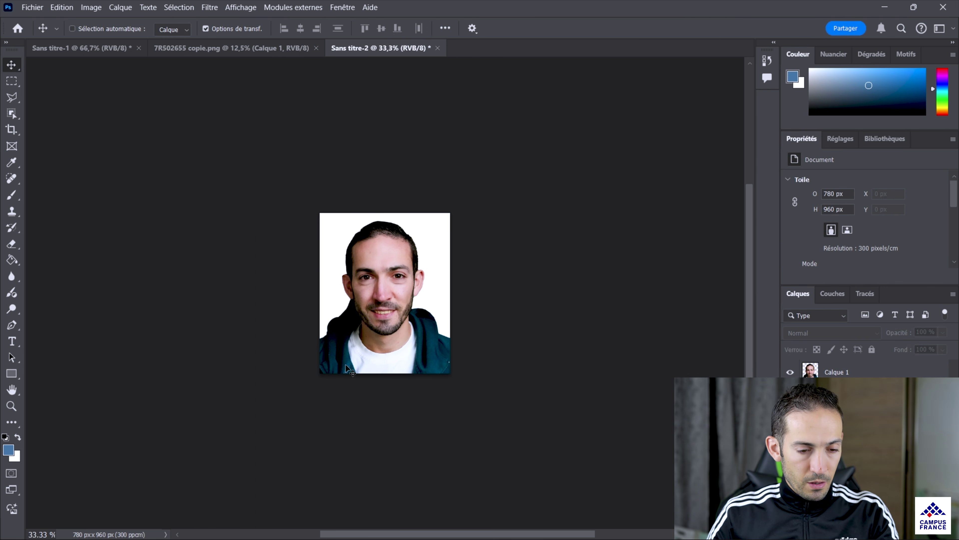
Save a JPEG copy of the portrait in the Campus France folder, replacing the existing photo file, with quality 2 (Faible) and the standard baseline format.
{"action": "key", "text": "ctrl+s"}
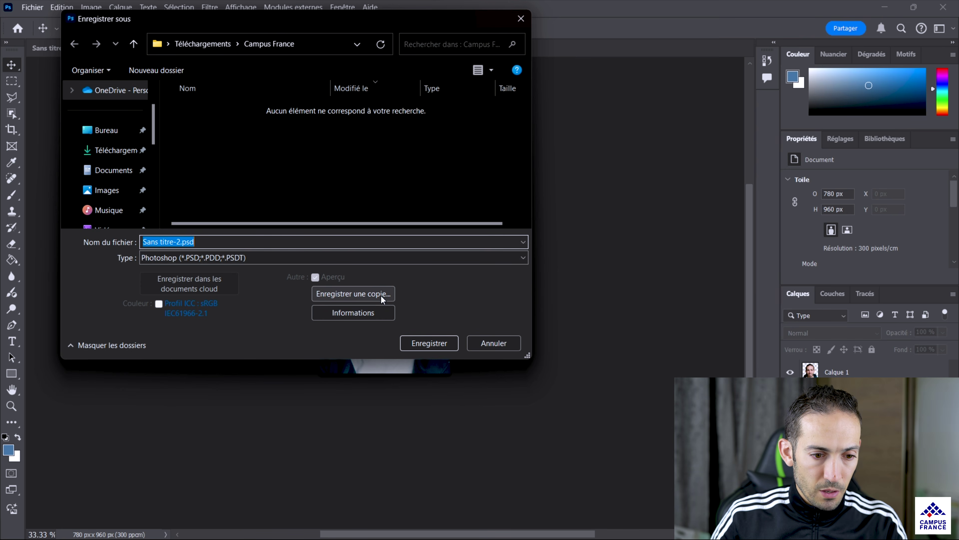
{"action": "left_click", "coordinate": [381, 295]}
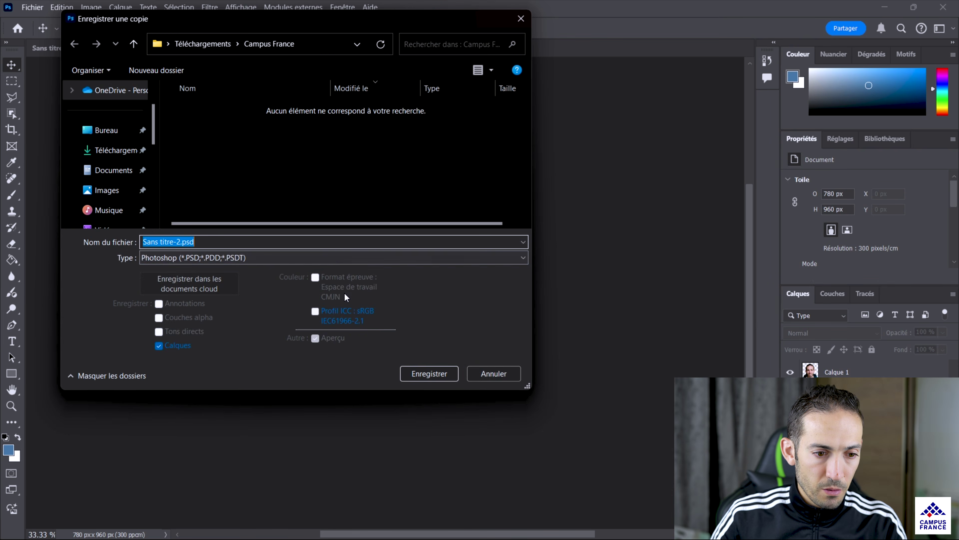
{"action": "left_click", "coordinate": [330, 256]}
{"action": "left_click", "coordinate": [231, 371]}
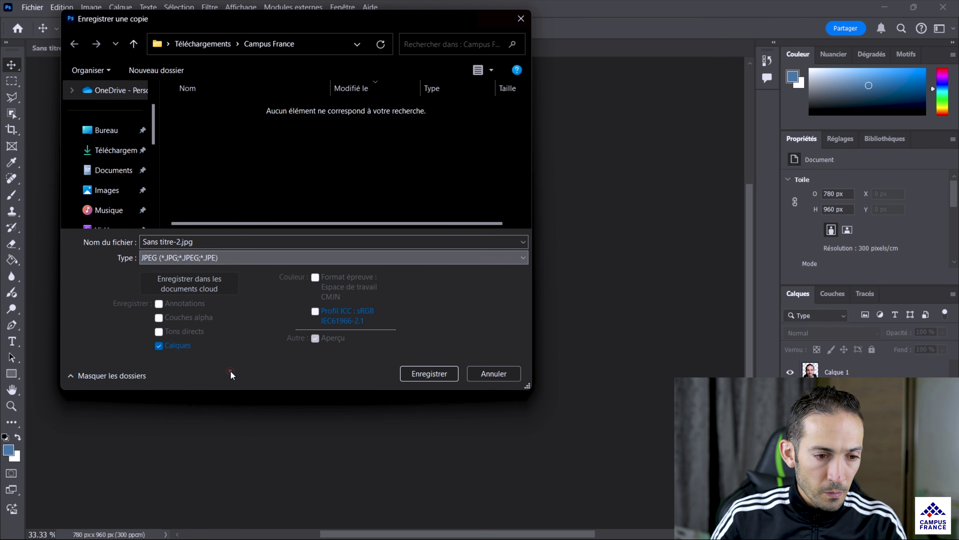
{"action": "left_click", "coordinate": [211, 123]}
{"action": "left_click", "coordinate": [432, 371]}
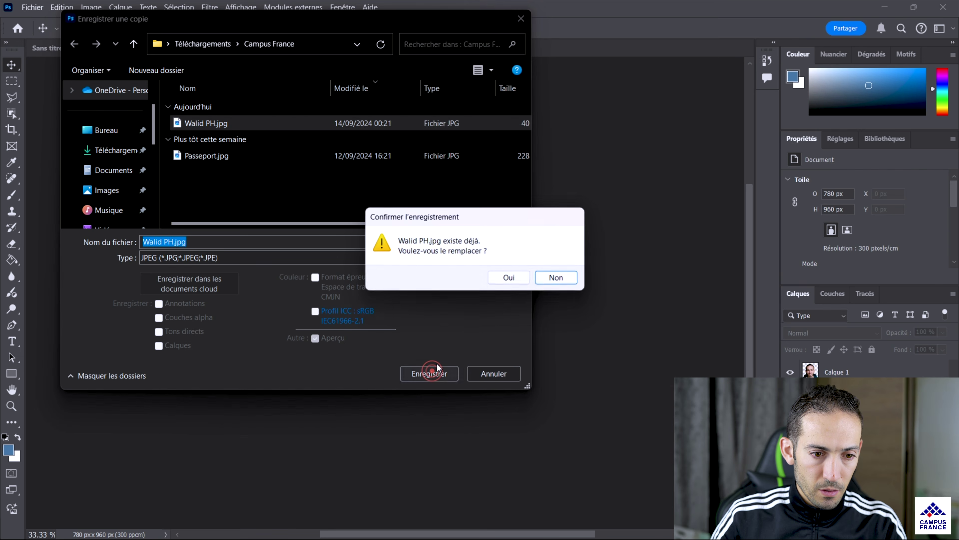
{"action": "left_click", "coordinate": [508, 277]}
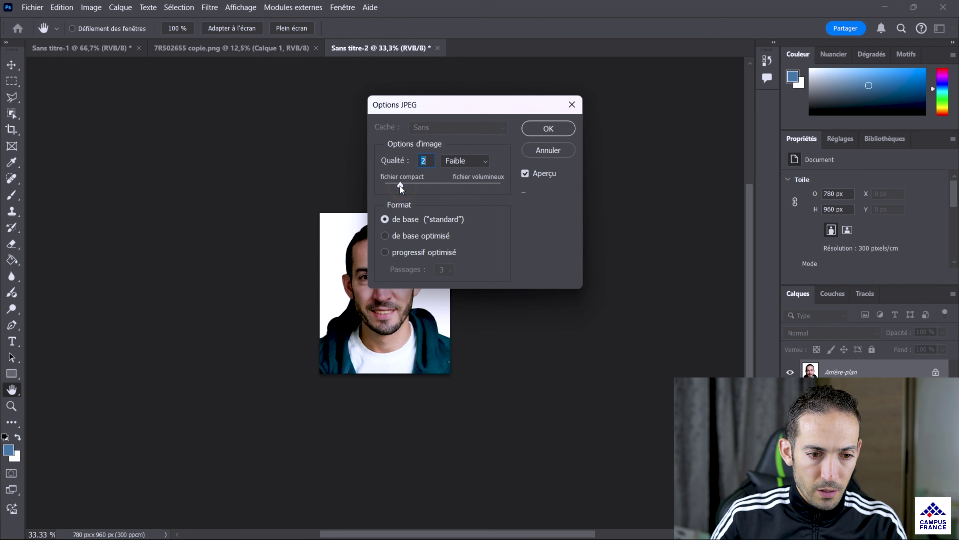
{"action": "left_click", "coordinate": [569, 130]}
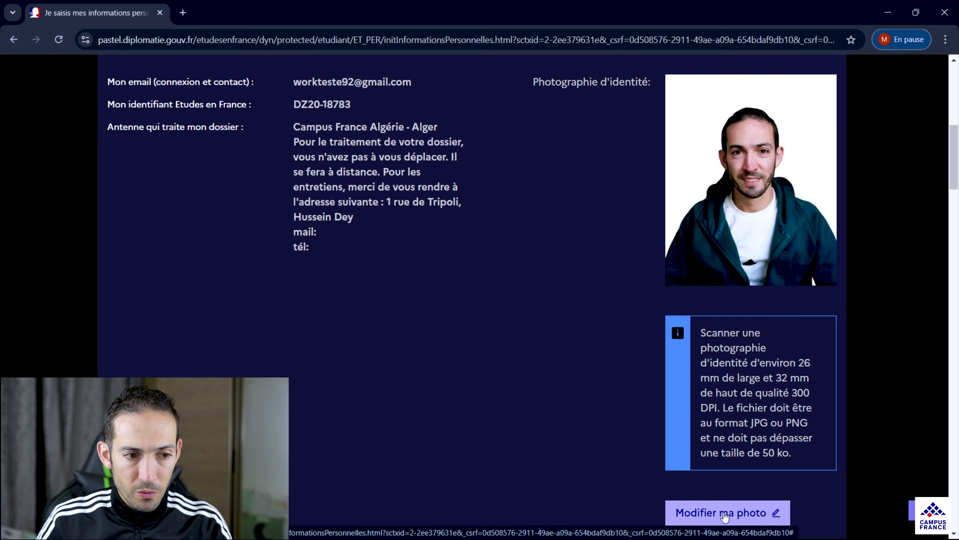
In the browser, replace the identity photo in the Études en France file with the new JPG portrait and reload the page.
{"action": "scroll", "coordinate": [661, 506], "scroll_direction": "down", "scroll_amount": 2}
{"action": "left_click", "coordinate": [671, 451]}
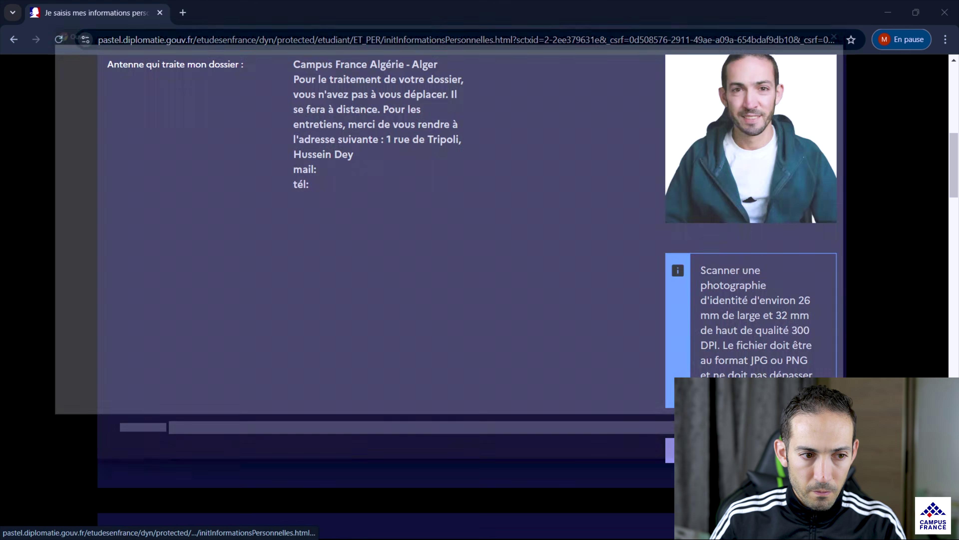
{"action": "left_click", "coordinate": [165, 113]}
{"action": "double_click", "coordinate": [165, 113]}
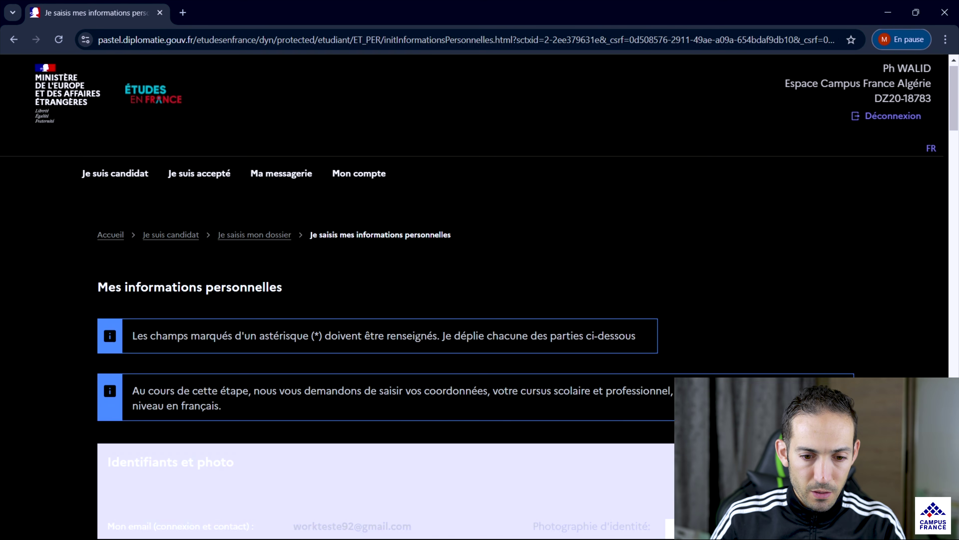
{"action": "scroll", "coordinate": [769, 360], "scroll_direction": "down", "scroll_amount": 6}
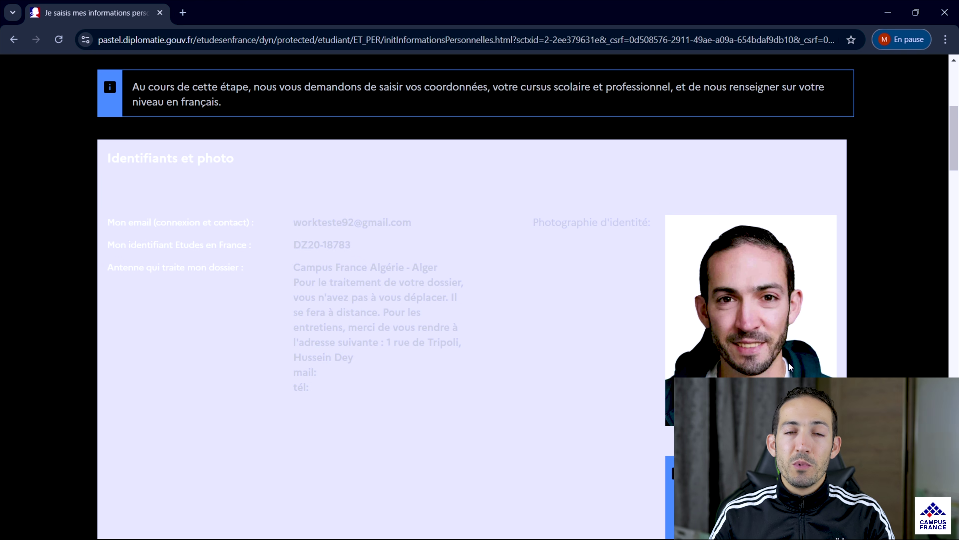
{"action": "left_click_drag", "start_coordinate": [567, 222], "coordinate": [571, 222]}
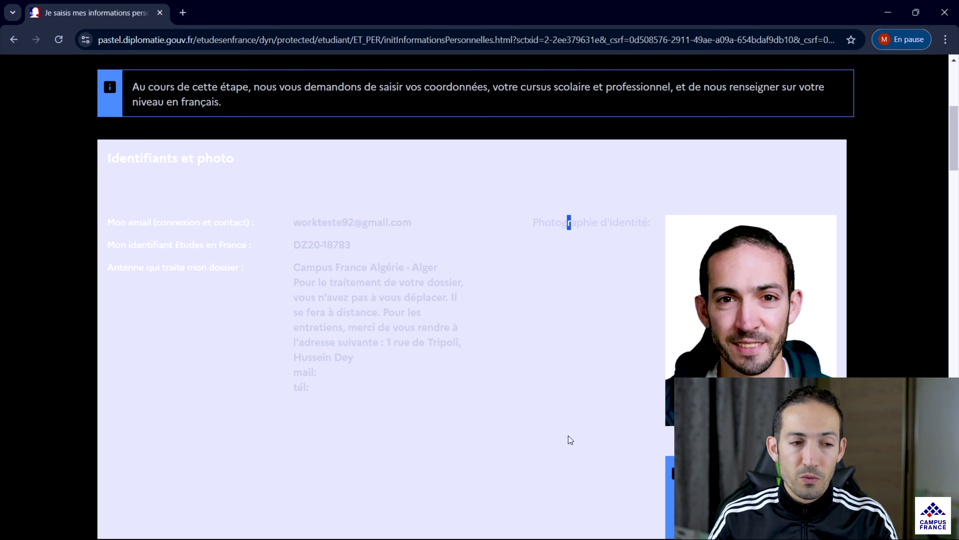
{"action": "left_click", "coordinate": [58, 40]}
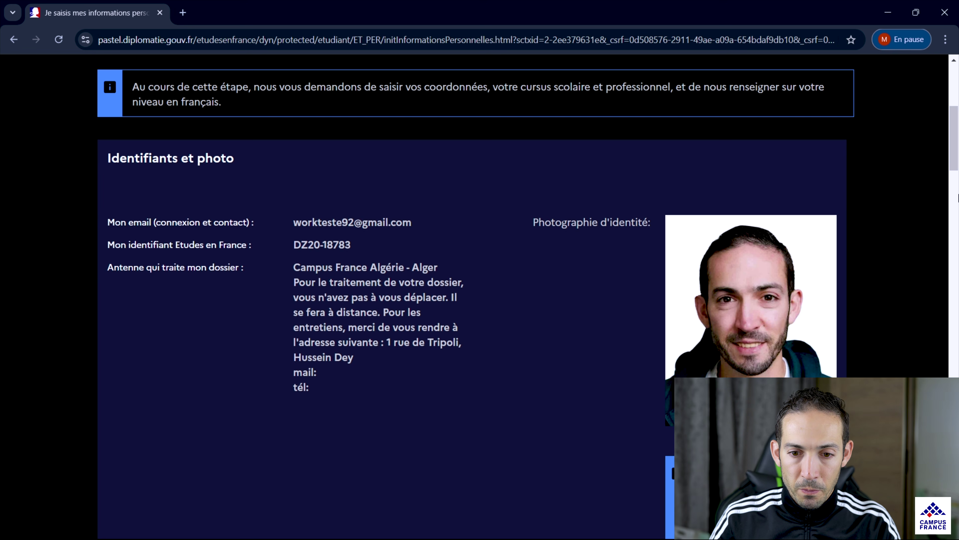
Examine the Identité section's supporting documents and the local files available for upload, and close the list without adding a file.
{"action": "scroll", "coordinate": [958, 198], "scroll_direction": "down", "scroll_amount": 1}
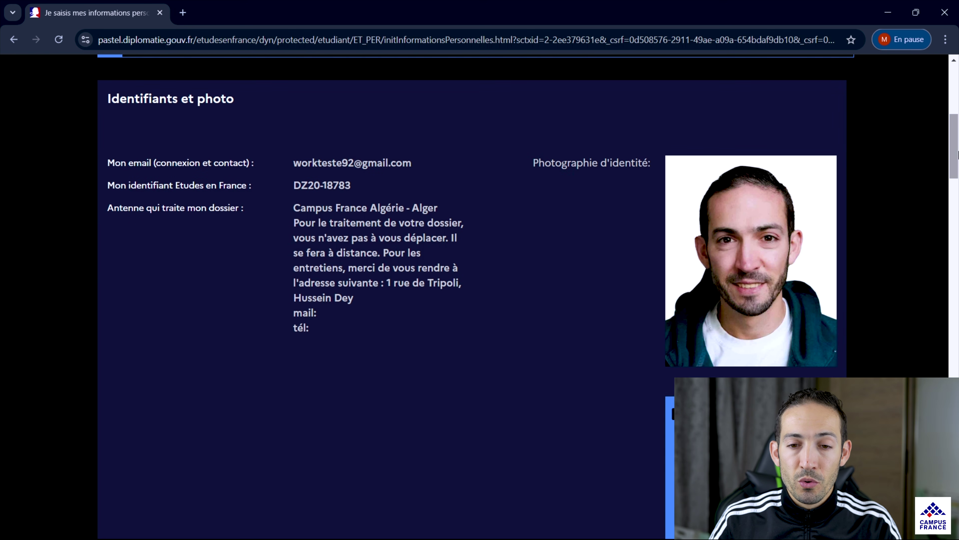
{"action": "scroll", "coordinate": [958, 189], "scroll_direction": "down", "scroll_amount": 12}
{"action": "scroll", "coordinate": [958, 244], "scroll_direction": "up", "scroll_amount": 5}
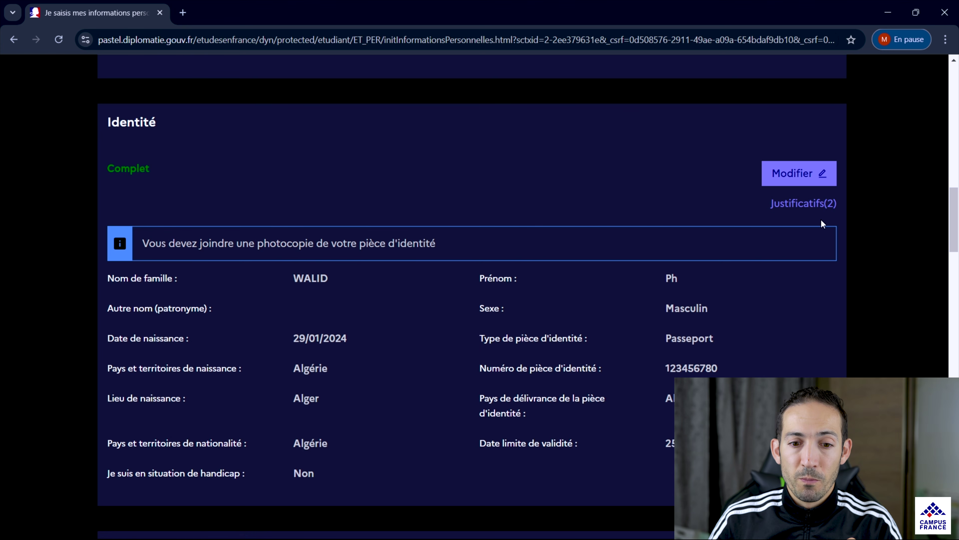
{"action": "left_click", "coordinate": [822, 207]}
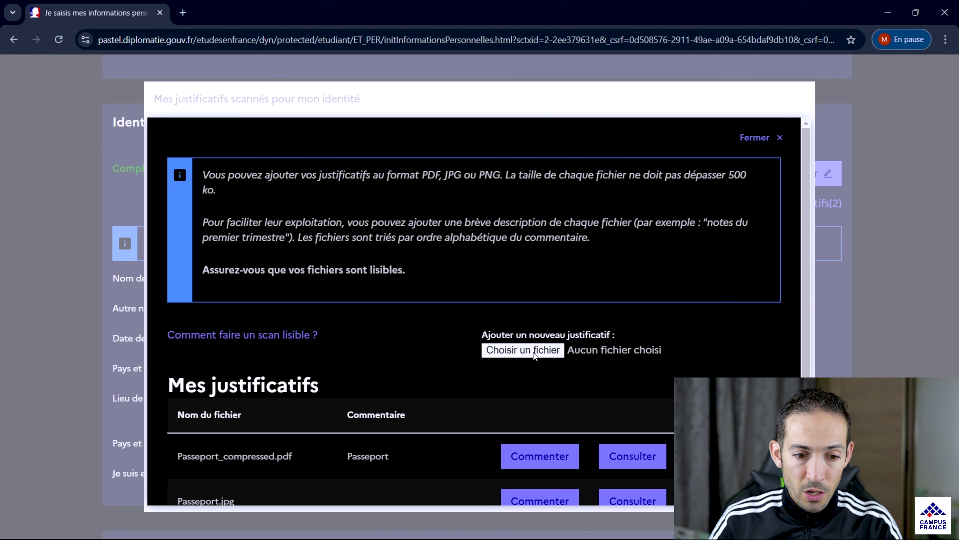
{"action": "left_click", "coordinate": [523, 350]}
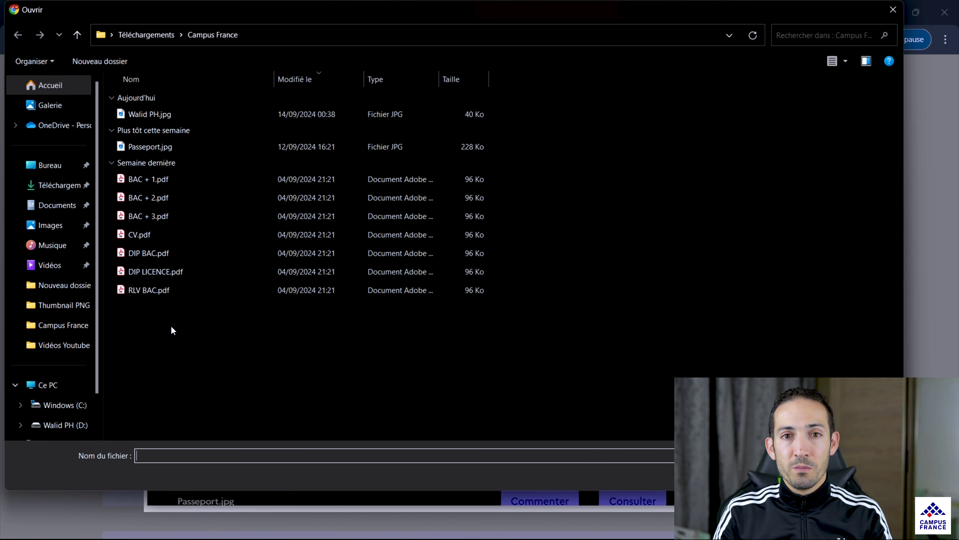
{"action": "key", "text": "Escape"}
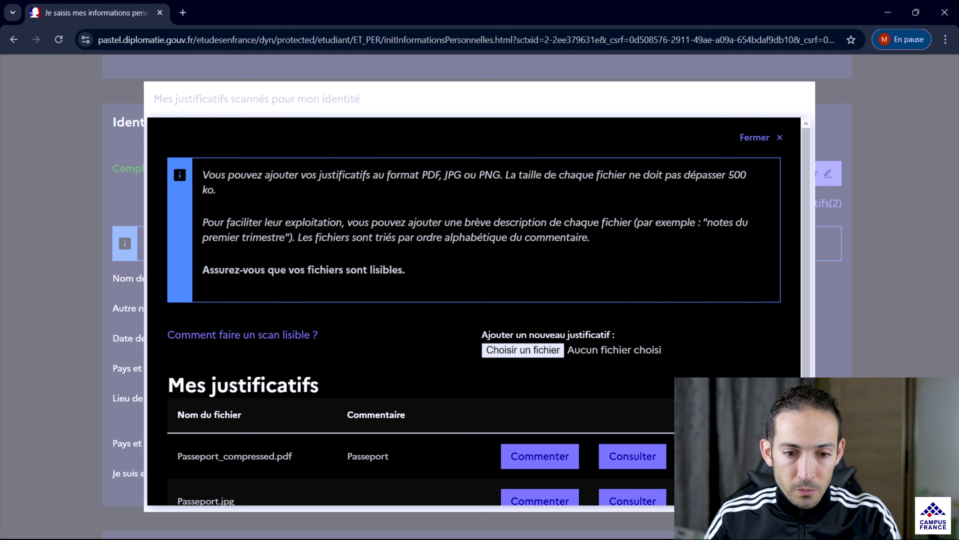
{"action": "left_click", "coordinate": [759, 137]}
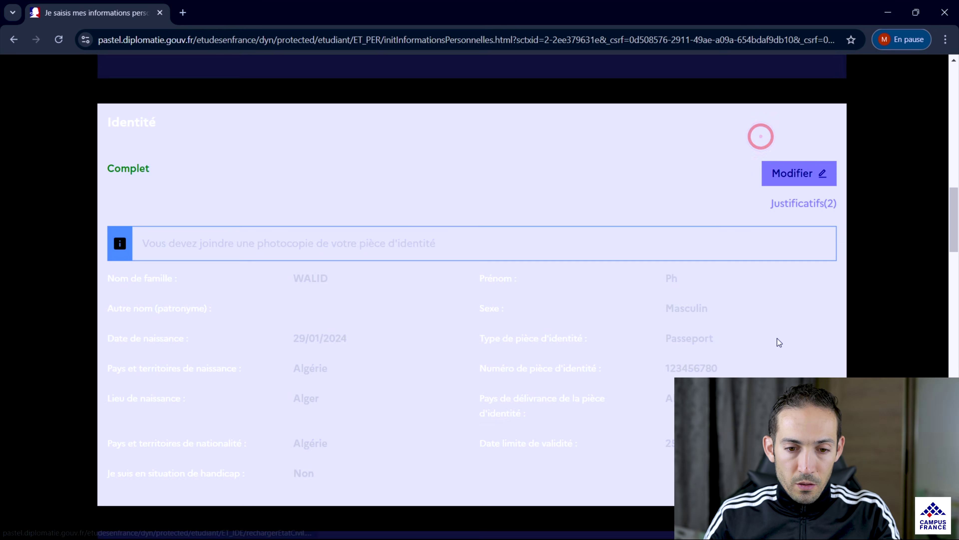
Review the address, postal code, province, city and phone fields in the Coordonnées form and save it.
{"action": "scroll", "coordinate": [777, 338], "scroll_direction": "down", "scroll_amount": 10}
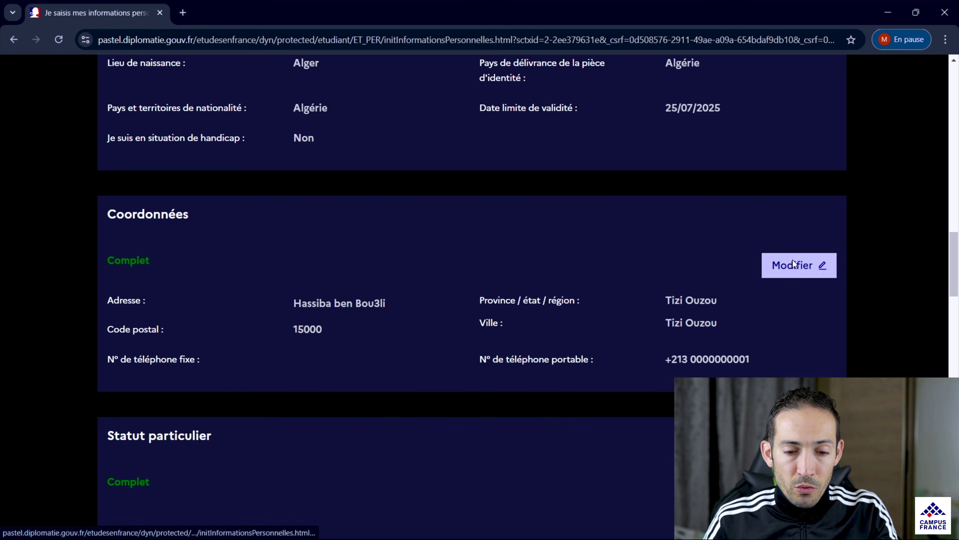
{"action": "left_click", "coordinate": [809, 275]}
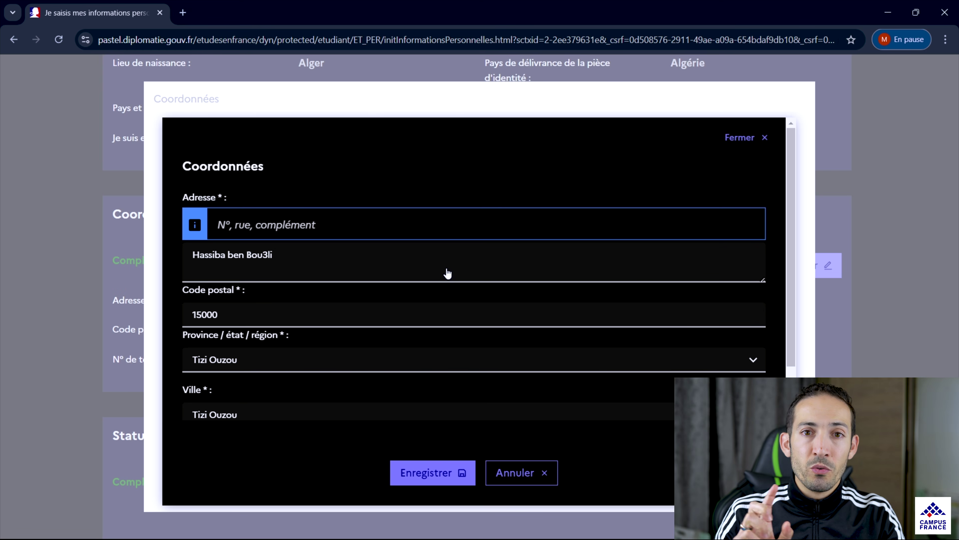
{"action": "scroll", "coordinate": [500, 257], "scroll_direction": "down", "scroll_amount": 5}
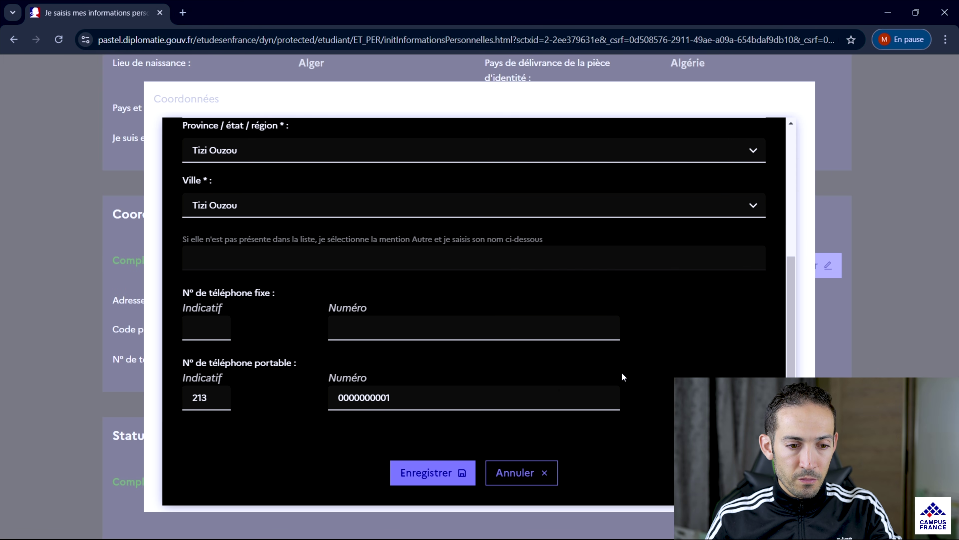
{"action": "left_click", "coordinate": [444, 477]}
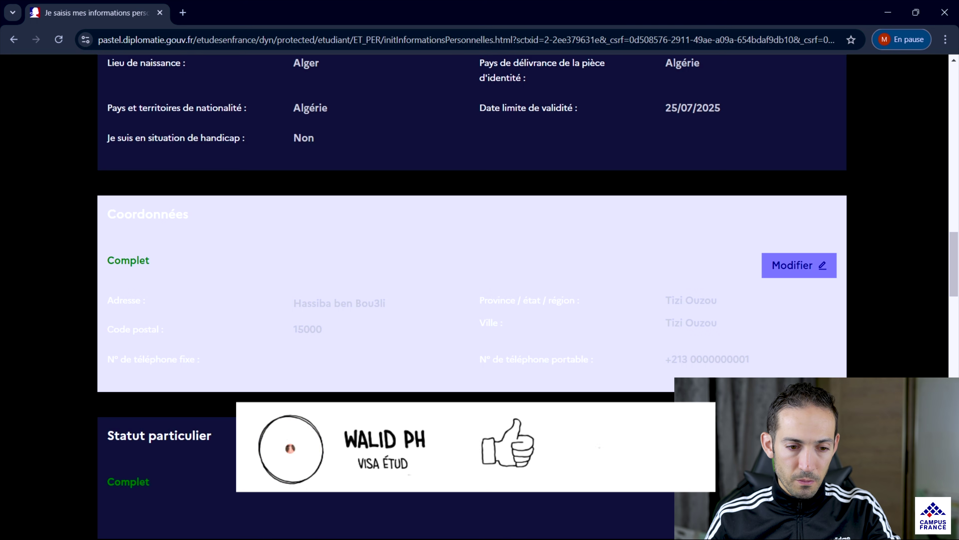
Open the Statut particulier section of the personal information for editing.
{"action": "scroll", "coordinate": [117, 61], "scroll_direction": "down", "scroll_amount": 3}
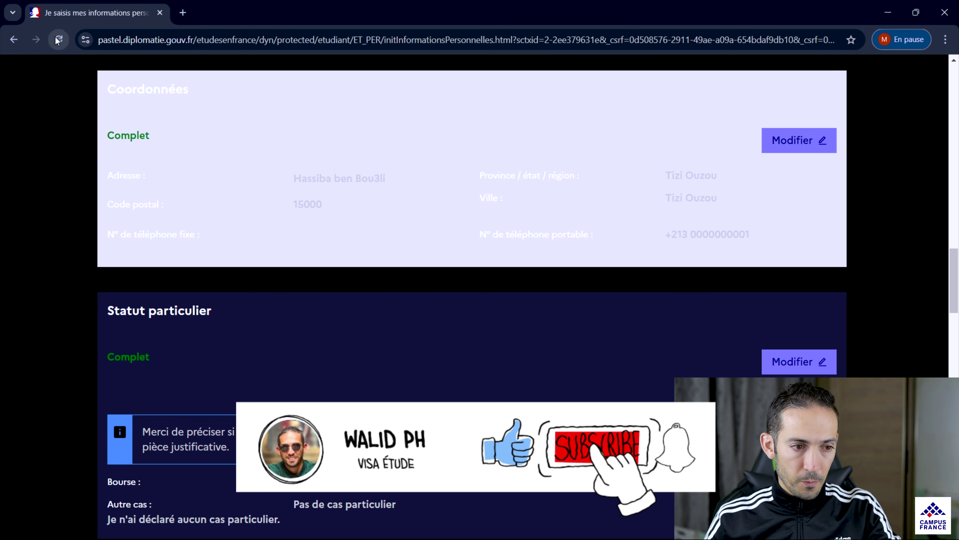
{"action": "scroll", "coordinate": [479, 321], "scroll_direction": "down", "scroll_amount": 4}
{"action": "scroll", "coordinate": [476, 312], "scroll_direction": "up", "scroll_amount": 2}
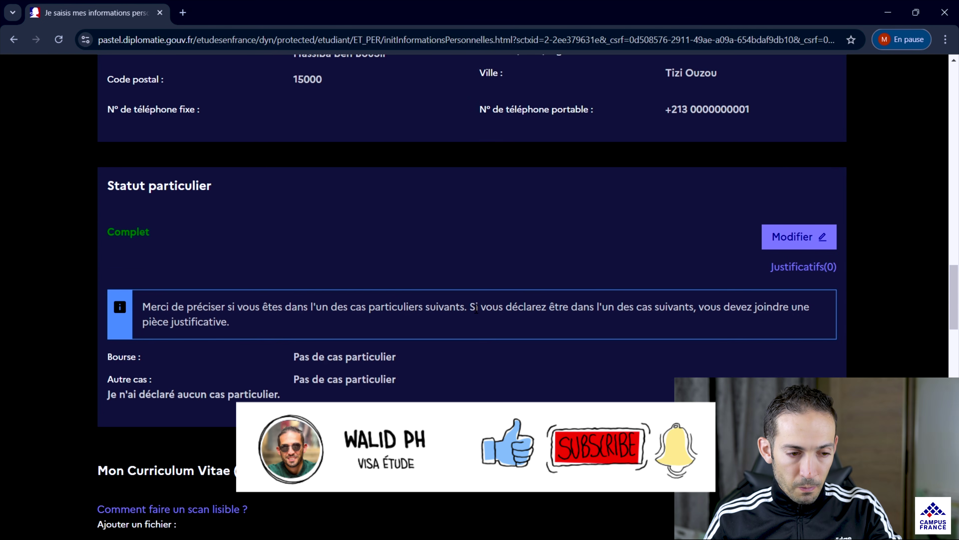
{"action": "left_click_drag", "start_coordinate": [228, 185], "coordinate": [96, 178]}
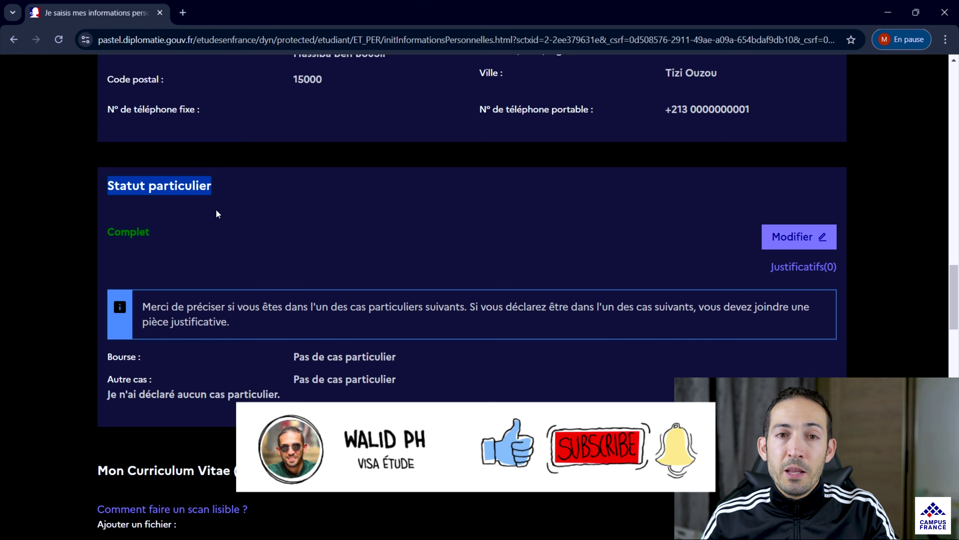
{"action": "left_click", "coordinate": [308, 227]}
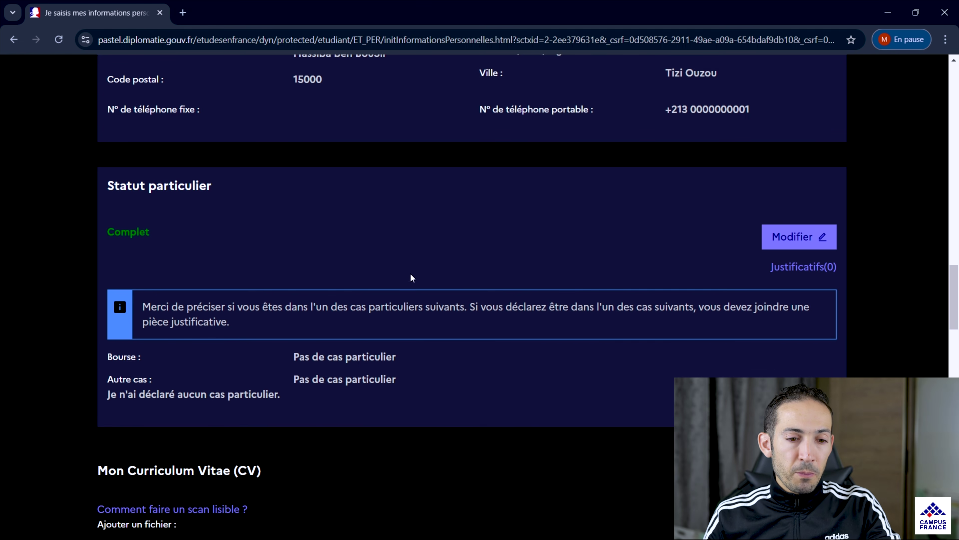
{"action": "left_click", "coordinate": [808, 243]}
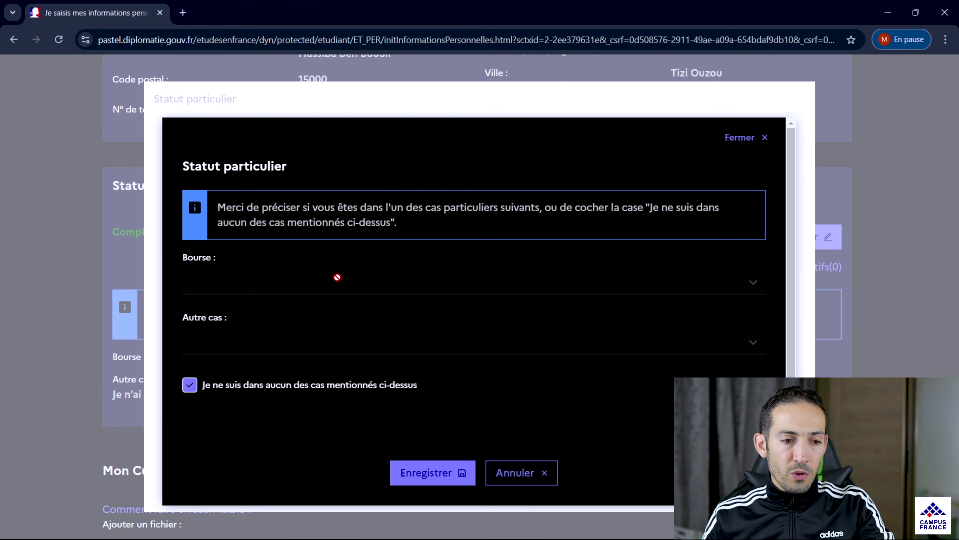
Clear "Je ne suis dans aucun des cas mentionnés ci-dessus" and examine the scholarship choices under Bourse, leaving the field blank.
{"action": "left_click", "coordinate": [191, 391]}
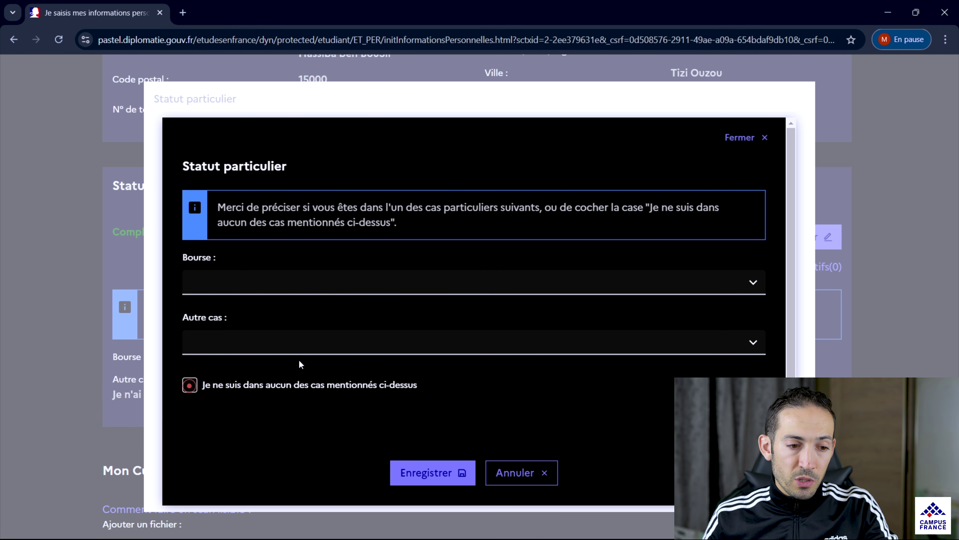
{"action": "left_click", "coordinate": [506, 281]}
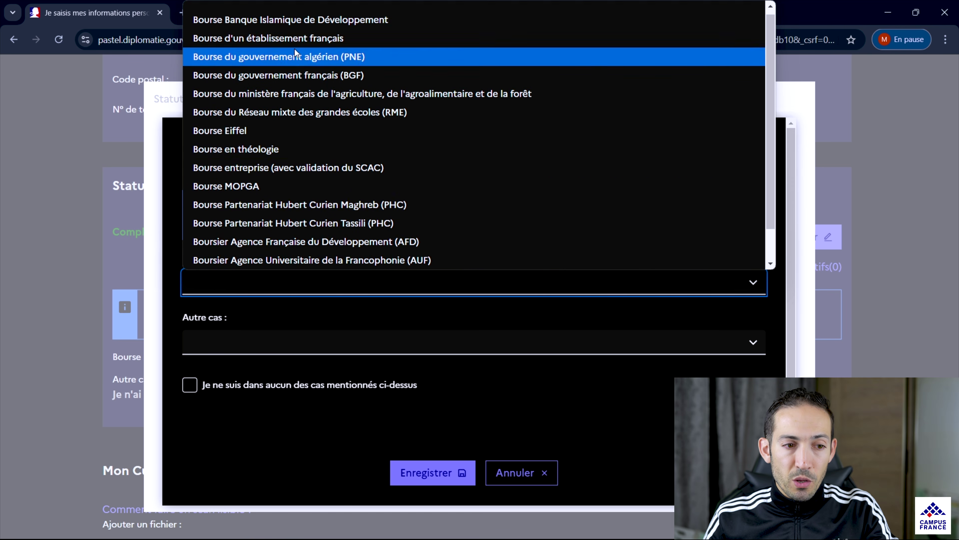
{"action": "scroll", "coordinate": [295, 228], "scroll_direction": "down", "scroll_amount": 2}
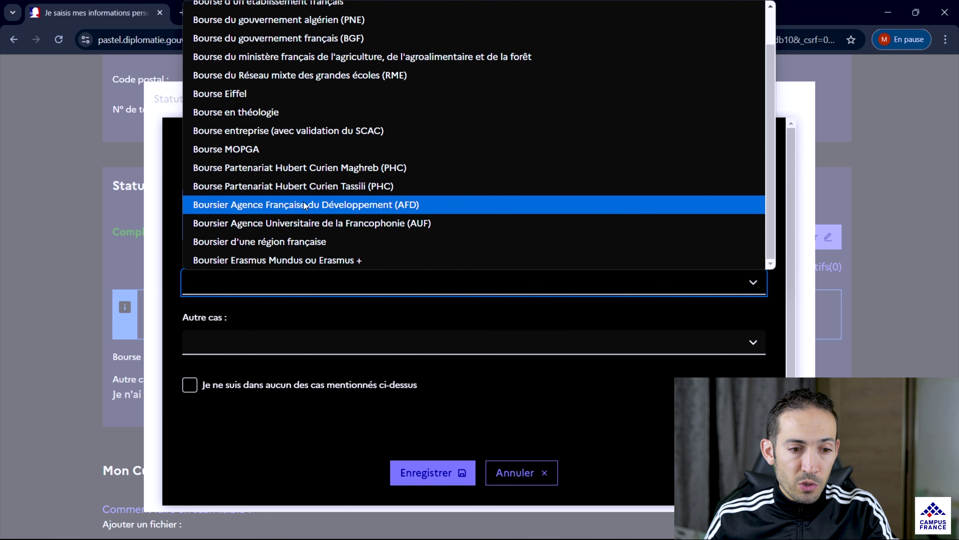
{"action": "scroll", "coordinate": [307, 187], "scroll_direction": "up", "scroll_amount": 2}
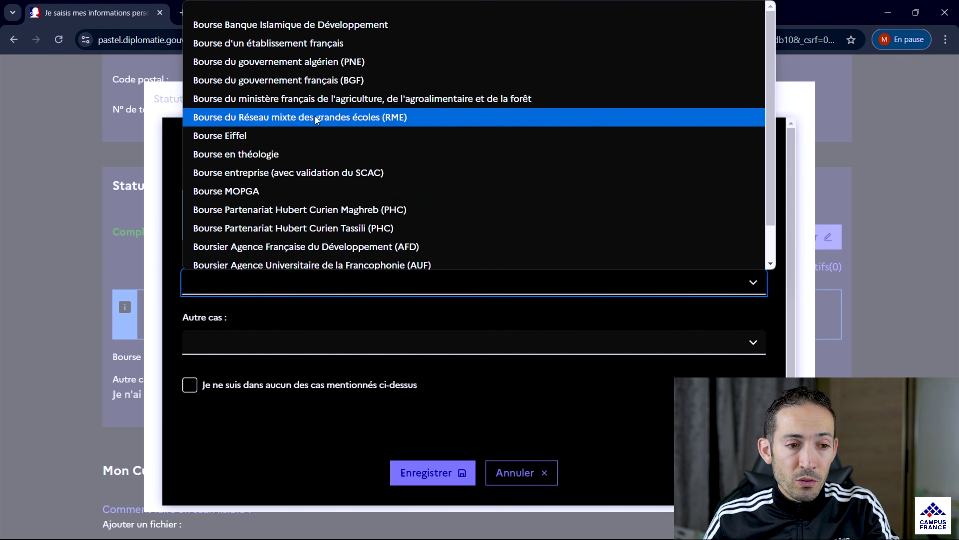
{"action": "scroll", "coordinate": [308, 238], "scroll_direction": "down", "scroll_amount": 2}
{"action": "scroll", "coordinate": [307, 235], "scroll_direction": "up", "scroll_amount": 2}
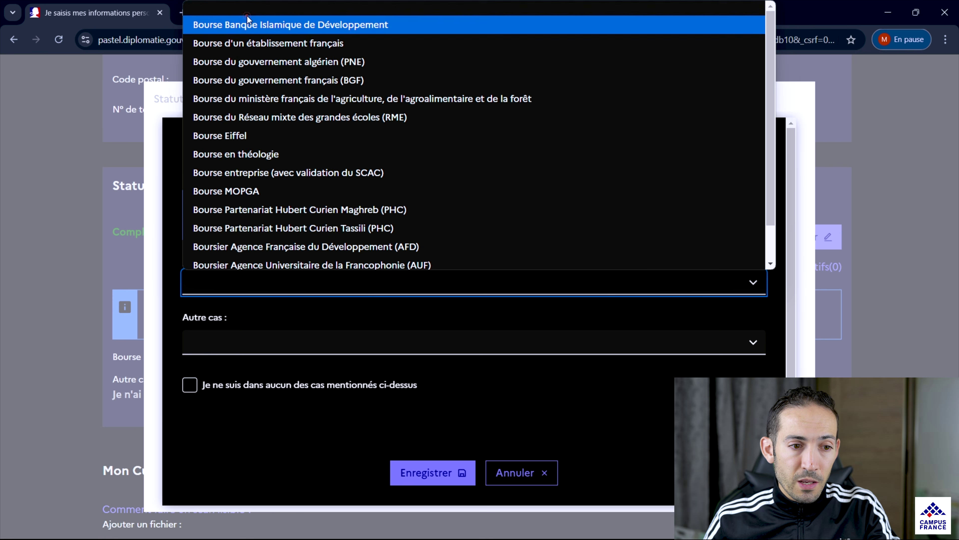
{"action": "left_click", "coordinate": [251, 10]}
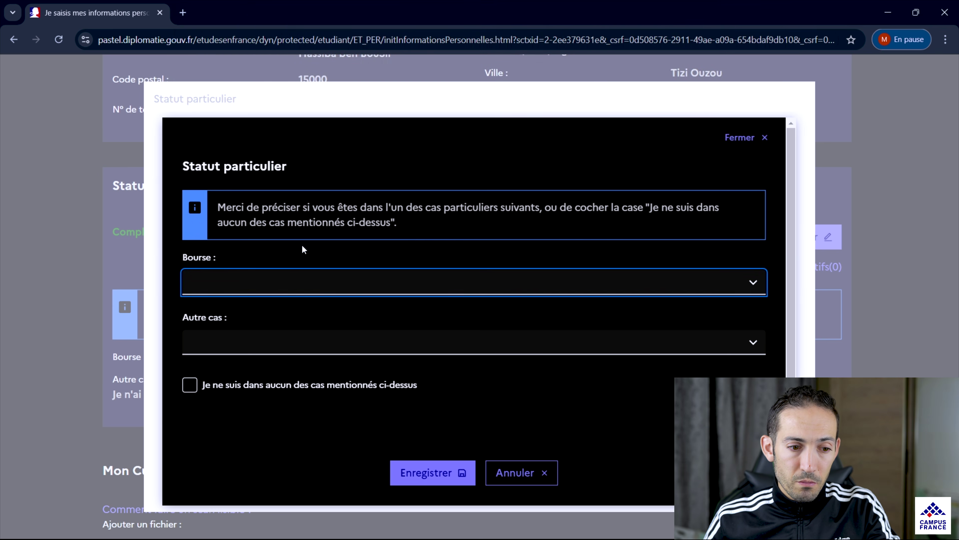
Review the Autre cas choices, leave the field blank, and enable "Je ne suis dans aucun des cas mentionnés ci-dessus".
{"action": "left_click", "coordinate": [560, 346]}
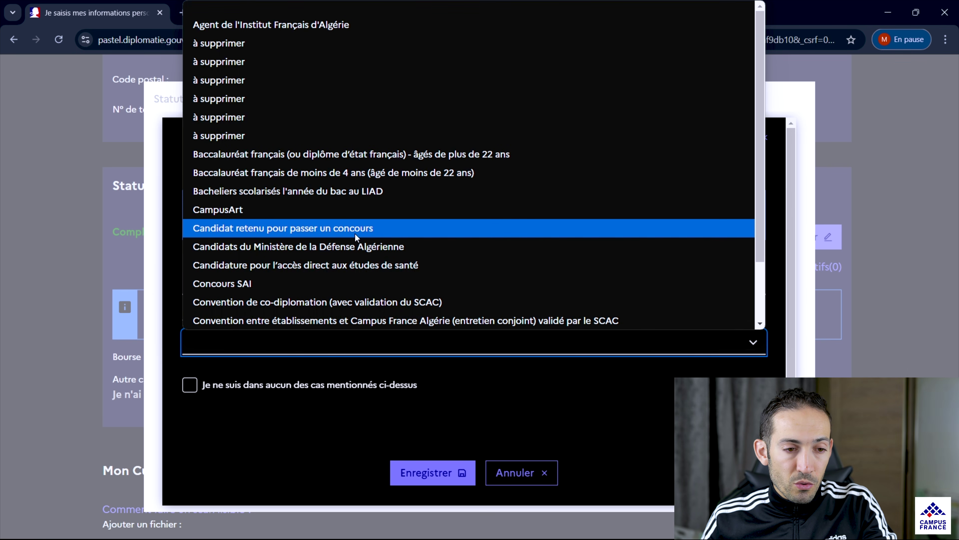
{"action": "left_click", "coordinate": [251, 11]}
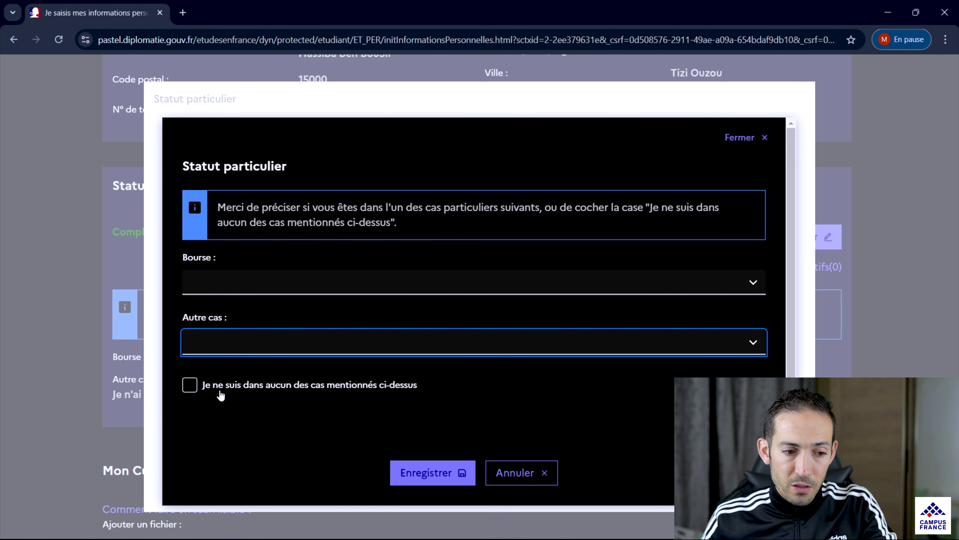
{"action": "left_click", "coordinate": [190, 385]}
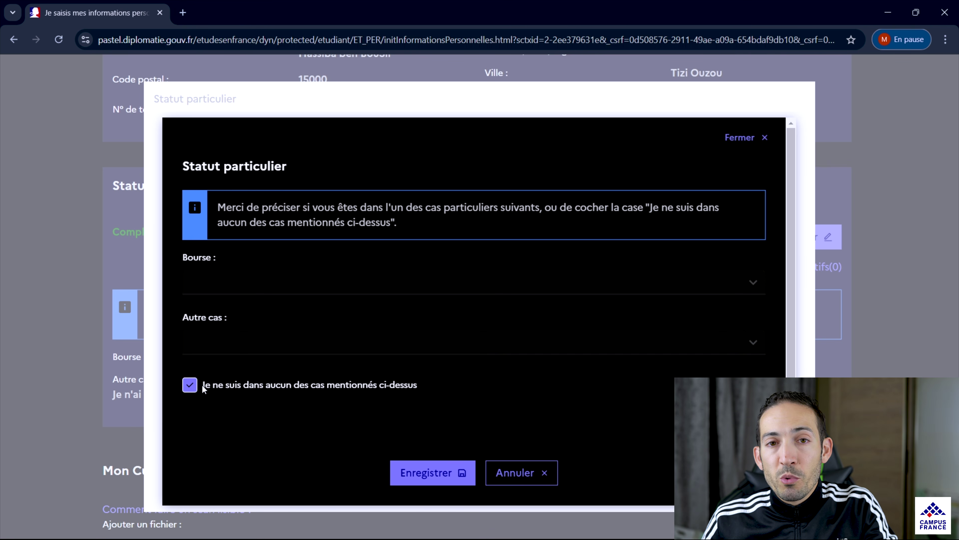
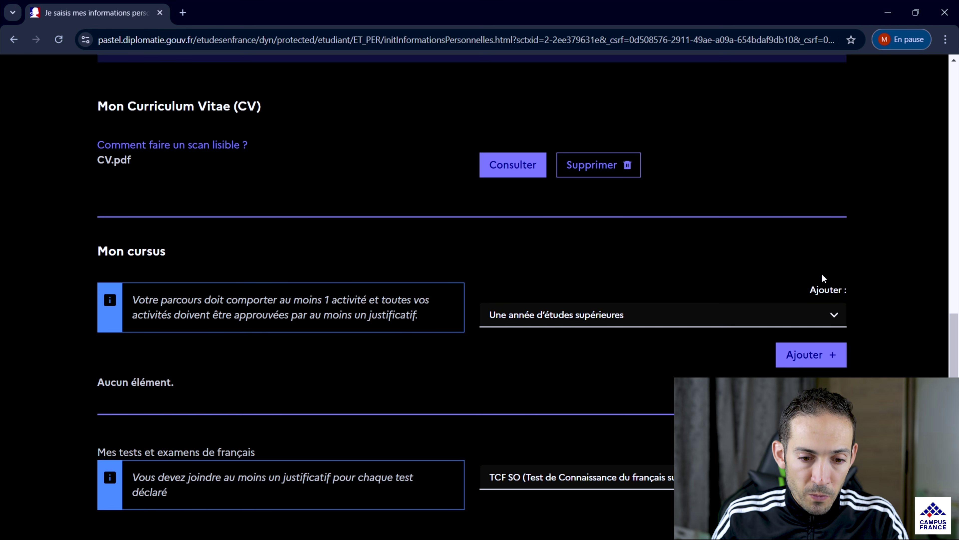
Add an "Un bac ou équivalent" entry to Mon cursus and set its year to 2020.
{"action": "left_click", "coordinate": [834, 315]}
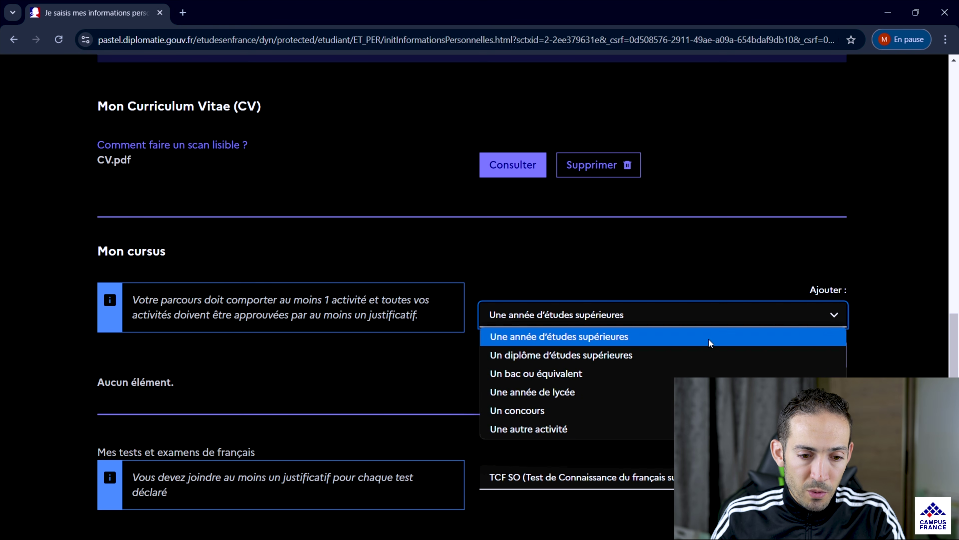
{"action": "left_click", "coordinate": [592, 381]}
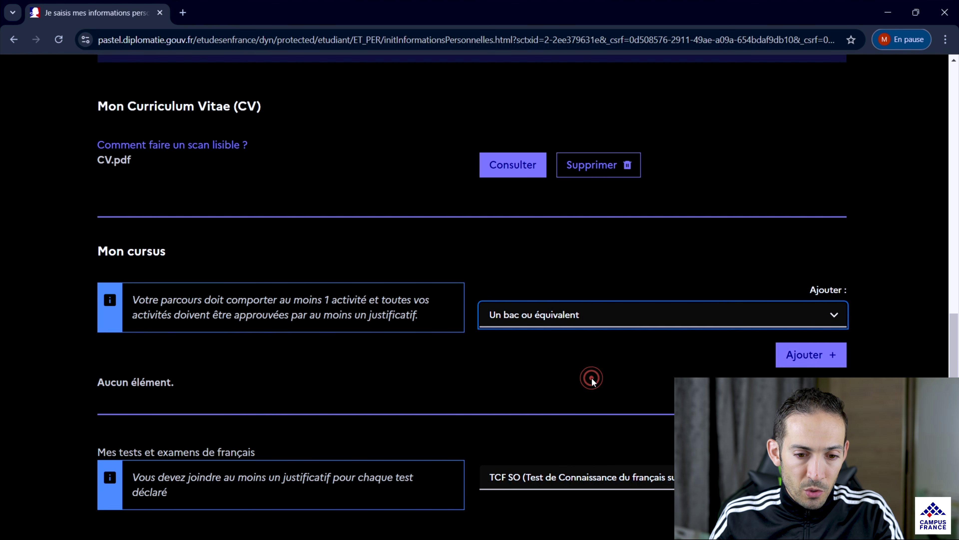
{"action": "left_click", "coordinate": [824, 359]}
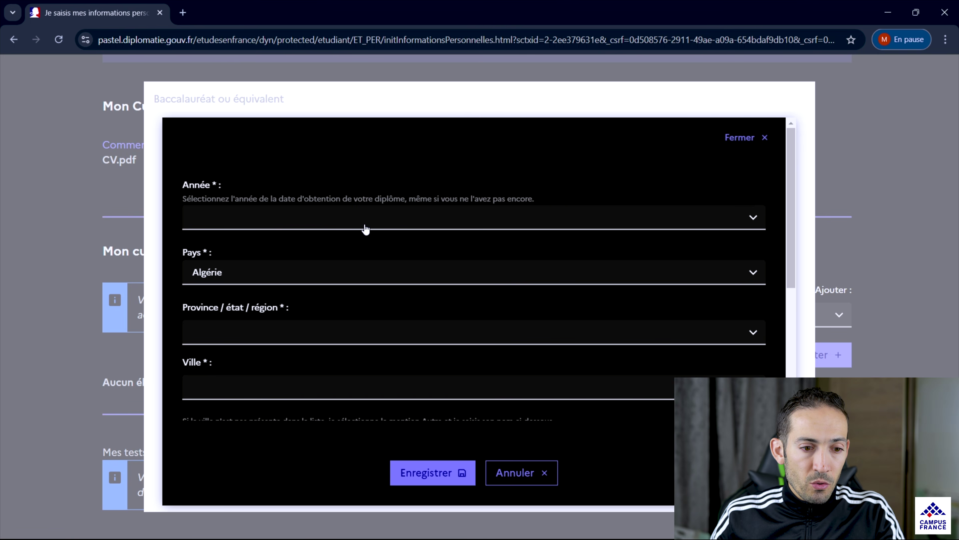
{"action": "left_click", "coordinate": [368, 220]}
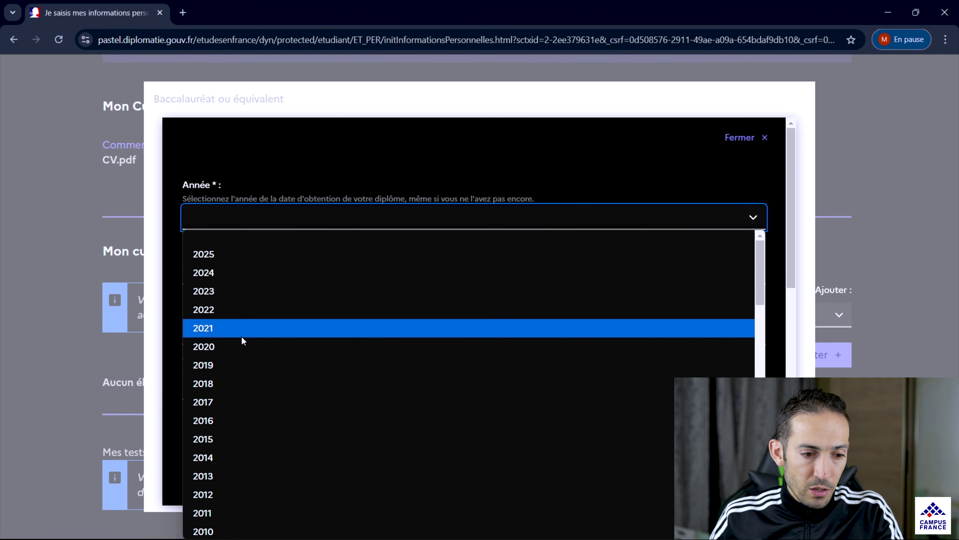
{"action": "left_click", "coordinate": [237, 342]}
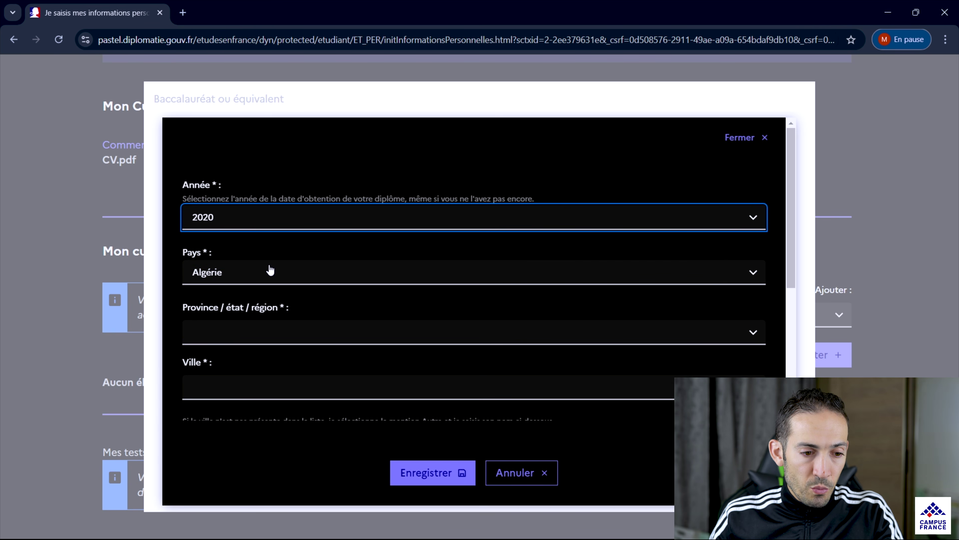
Set both the province and the city of the baccalaureate entry to Tizi Ouzou.
{"action": "left_click", "coordinate": [243, 336]}
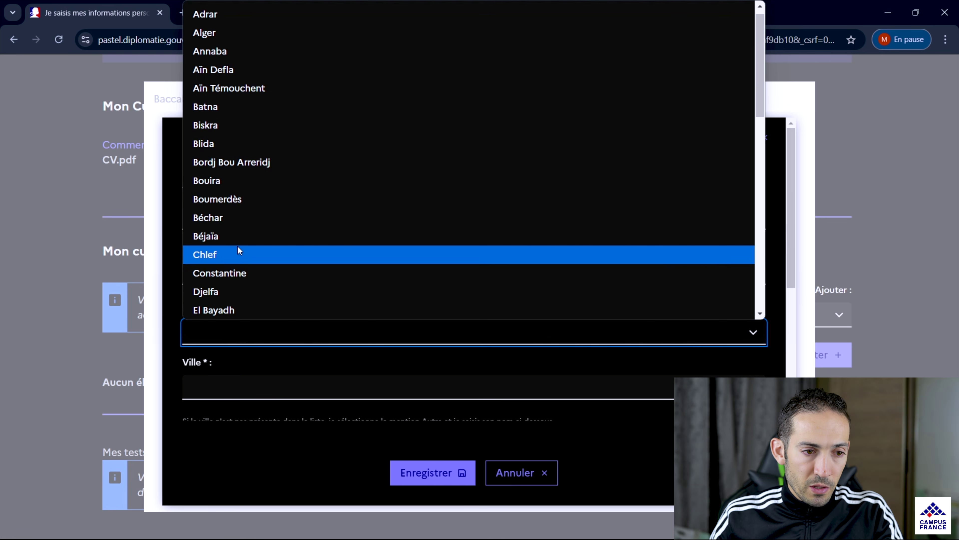
{"action": "scroll", "coordinate": [242, 260], "scroll_direction": "down", "scroll_amount": 10}
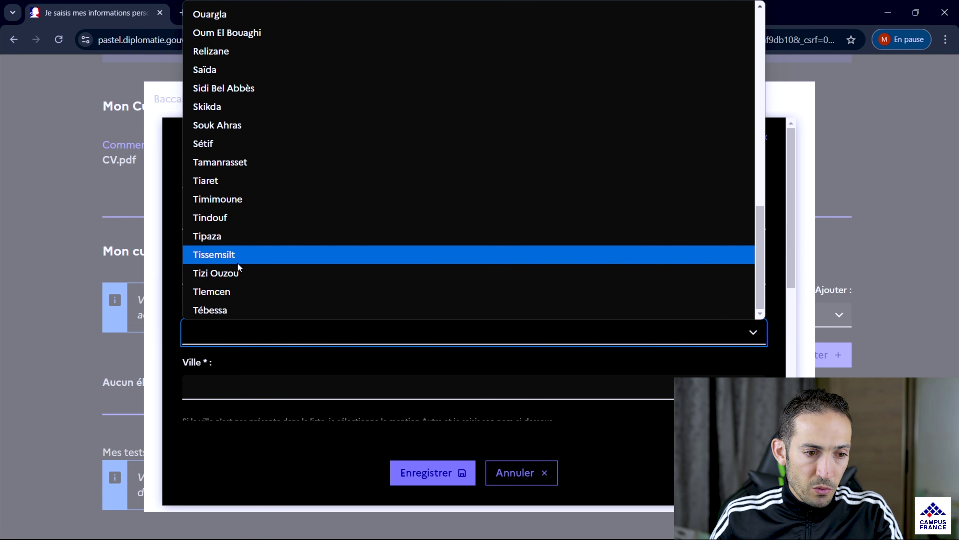
{"action": "left_click", "coordinate": [237, 272]}
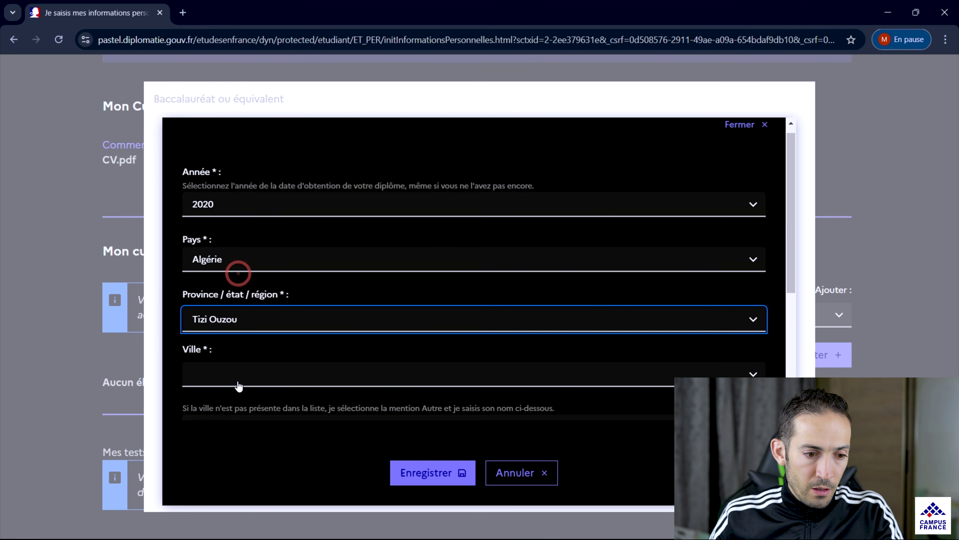
{"action": "scroll", "coordinate": [239, 386], "scroll_direction": "down", "scroll_amount": 4}
{"action": "left_click", "coordinate": [289, 200]}
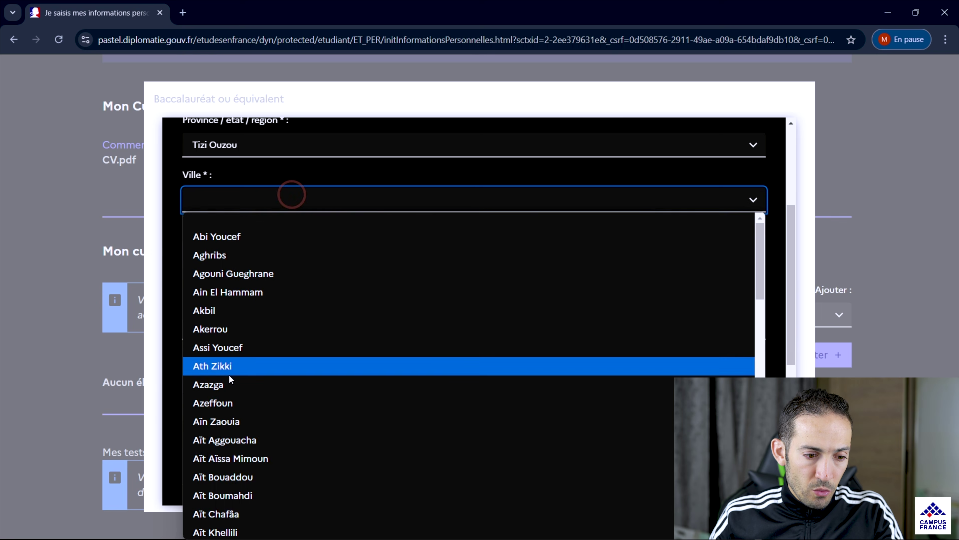
{"action": "scroll", "coordinate": [232, 378], "scroll_direction": "down", "scroll_amount": 20}
{"action": "left_click", "coordinate": [246, 435]}
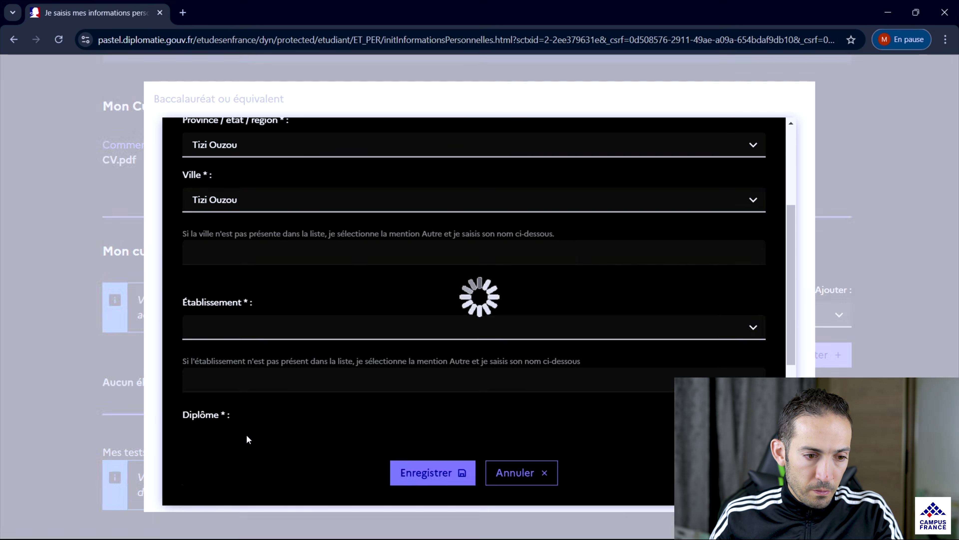
Set Établissement to Autre and fill in the school's name from the saved suggestion.
{"action": "scroll", "coordinate": [534, 222], "scroll_direction": "down", "scroll_amount": 1}
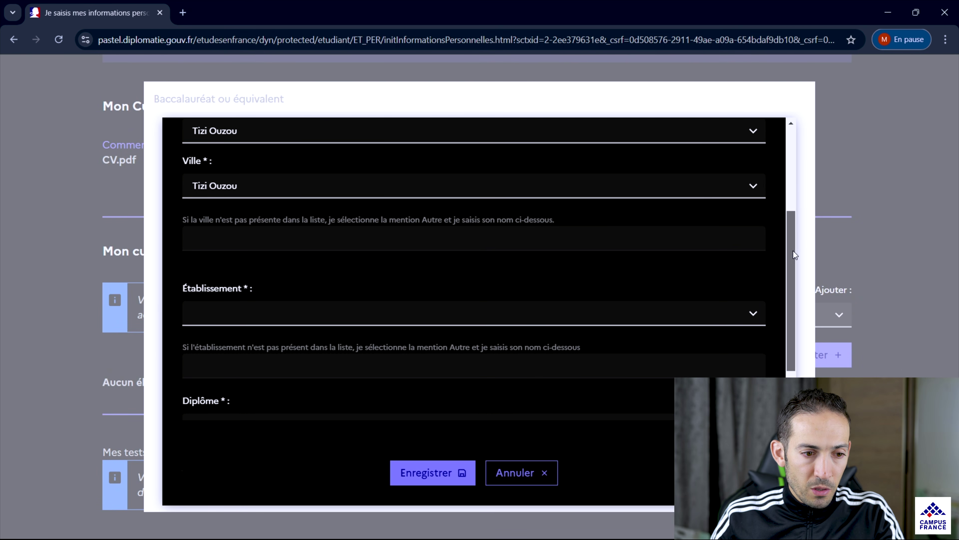
{"action": "left_click", "coordinate": [242, 307]}
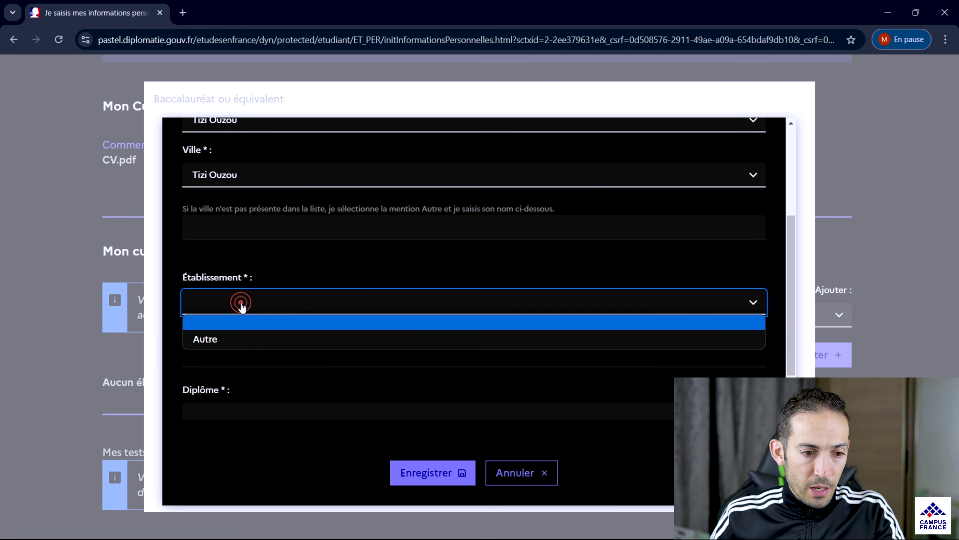
{"action": "left_click", "coordinate": [232, 338]}
{"action": "left_click", "coordinate": [228, 352]}
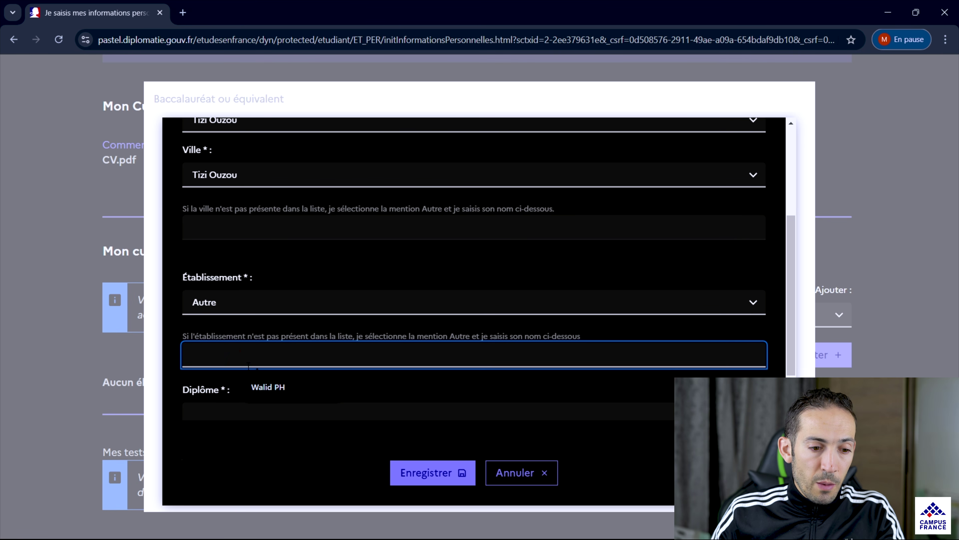
{"action": "left_click", "coordinate": [284, 391]}
{"action": "left_click", "coordinate": [653, 389]}
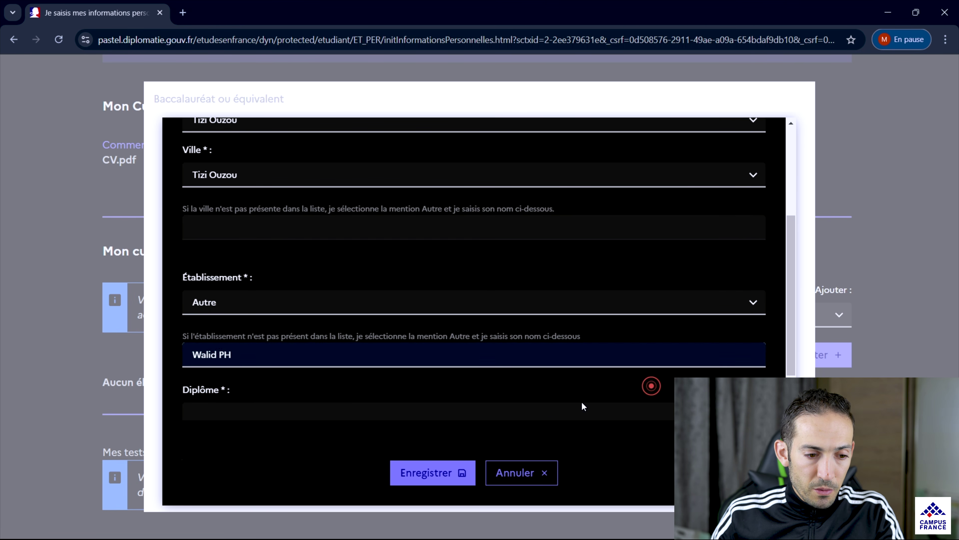
Choose "Bac général - Série Sciences de la Nature et de la Vie" as the Diplôme.
{"action": "scroll", "coordinate": [582, 401], "scroll_direction": "down", "scroll_amount": 3}
{"action": "left_click", "coordinate": [422, 288]}
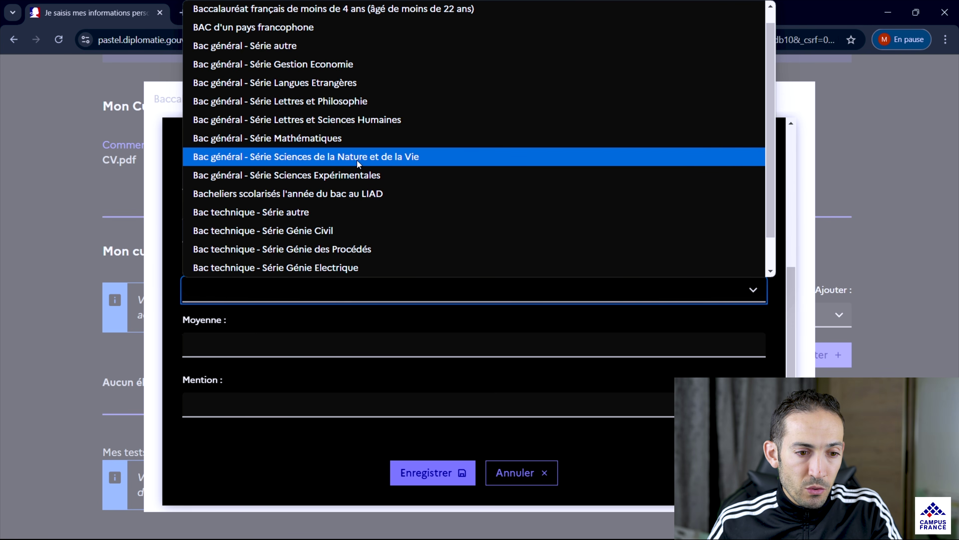
{"action": "left_click", "coordinate": [387, 159]}
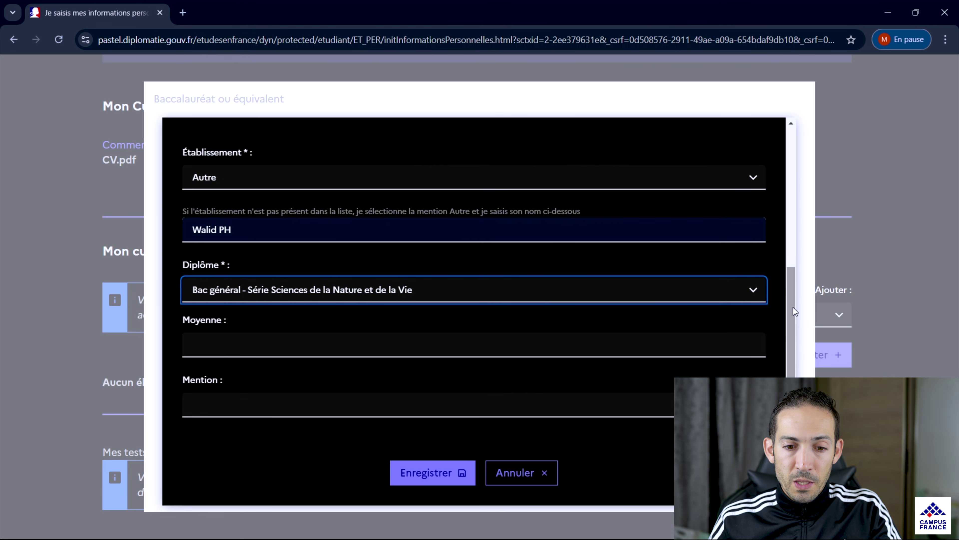
Enter 15 as the Moyenne and choose "Très bien" as the Mention.
{"action": "scroll", "coordinate": [789, 324], "scroll_direction": "down", "scroll_amount": 1}
{"action": "left_click", "coordinate": [639, 290]}
{"action": "left_click", "coordinate": [257, 324]}
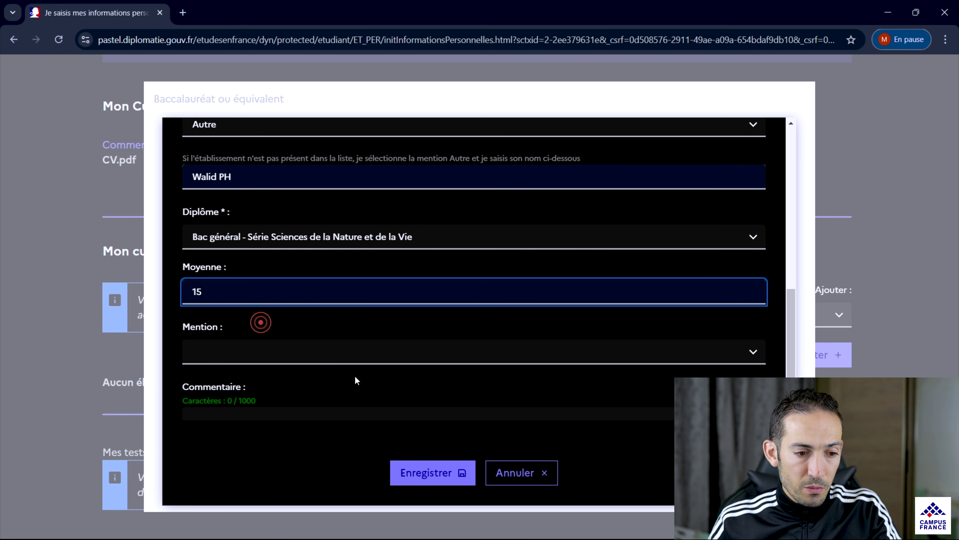
{"action": "left_click", "coordinate": [351, 325]}
{"action": "left_click", "coordinate": [338, 349]}
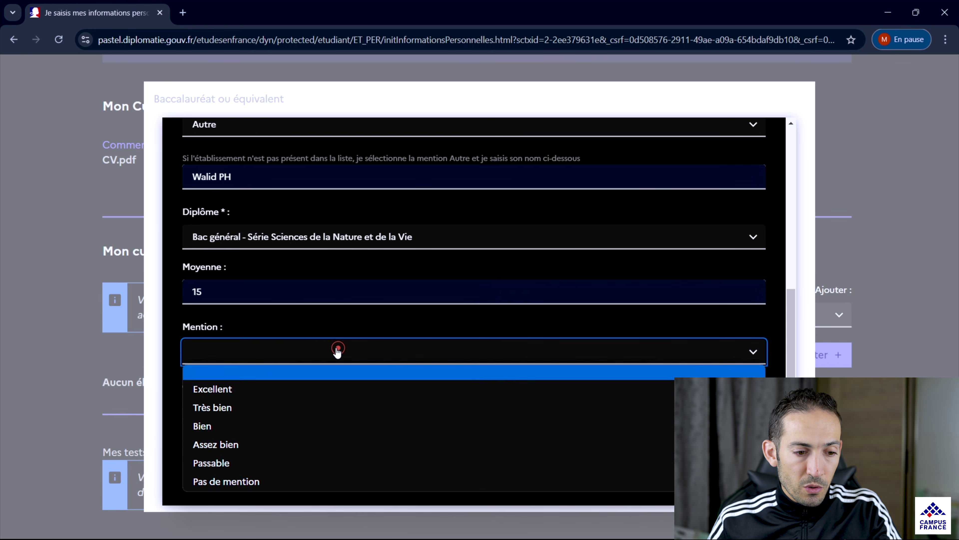
{"action": "left_click", "coordinate": [257, 408]}
Leave the Commentaire field blank and save the baccalaureate entry.
{"action": "scroll", "coordinate": [514, 388], "scroll_direction": "down", "scroll_amount": 3}
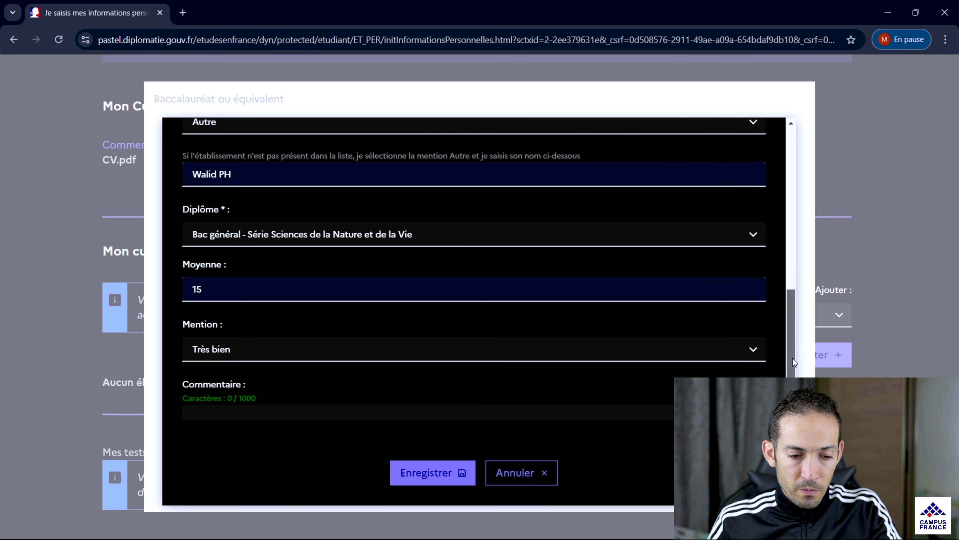
{"action": "left_click", "coordinate": [432, 337]}
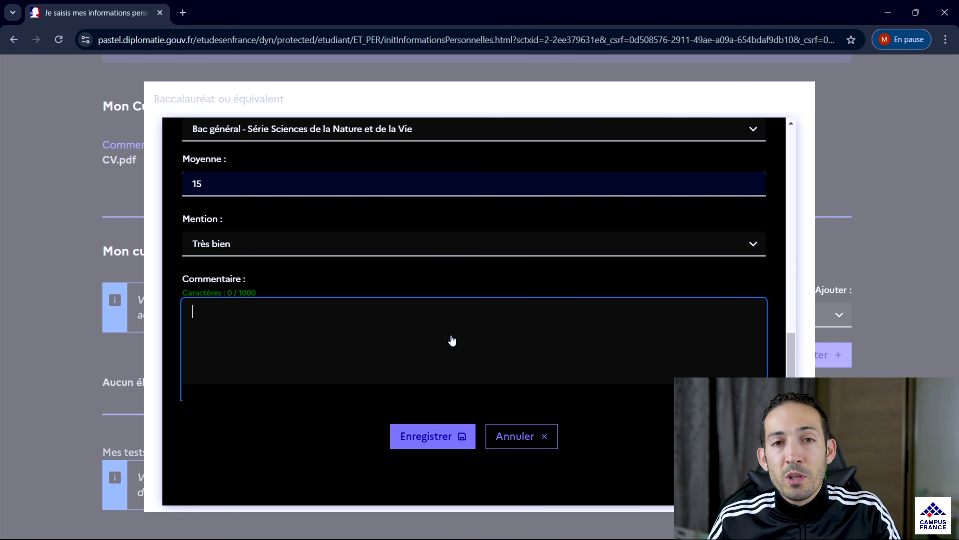
{"action": "left_click", "coordinate": [433, 435]}
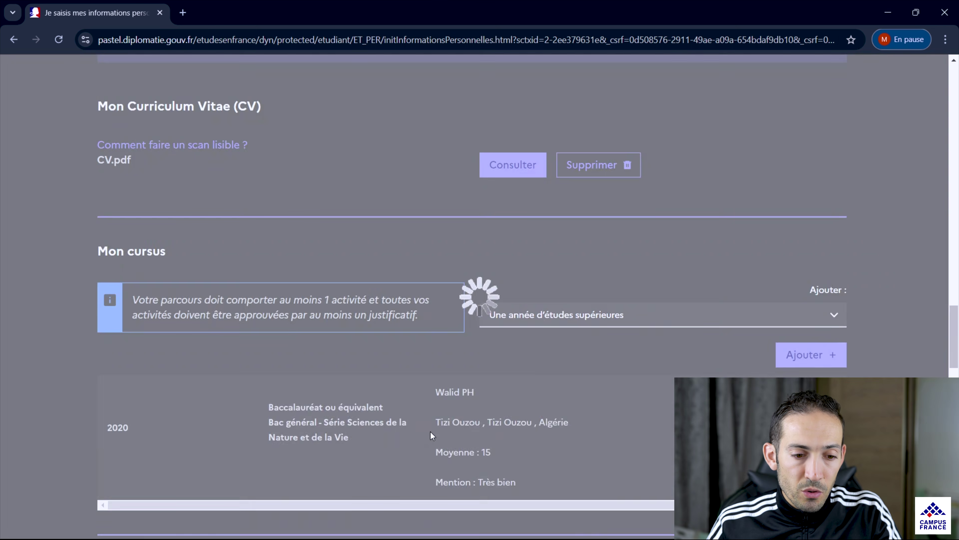
Check the status of the 2020 baccalaureate entry and attach RLV BAC.pdf as its supporting document.
{"action": "scroll", "coordinate": [530, 361], "scroll_direction": "down", "scroll_amount": 1}
{"action": "left_click_drag", "start_coordinate": [197, 391], "coordinate": [101, 395]}
{"action": "left_click", "coordinate": [187, 403]}
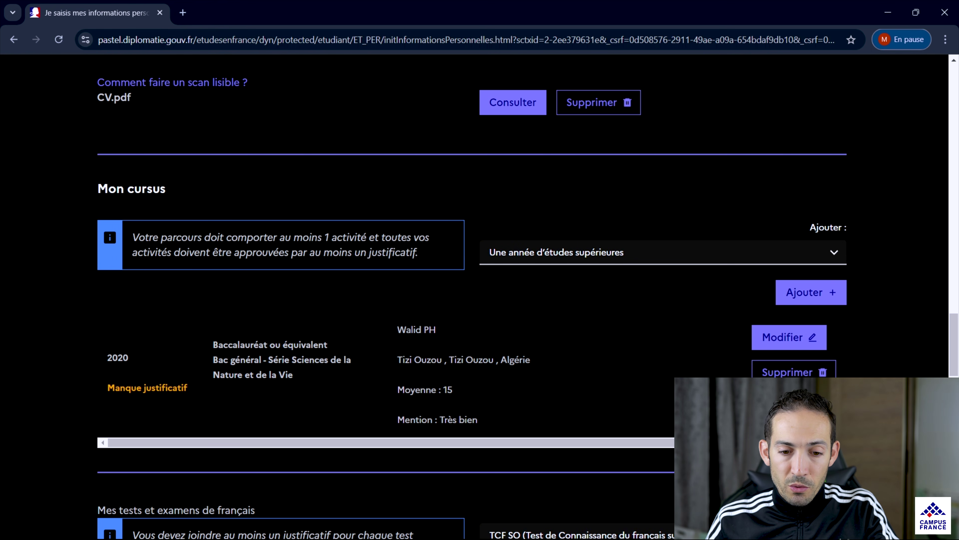
{"action": "left_click", "coordinate": [795, 408]}
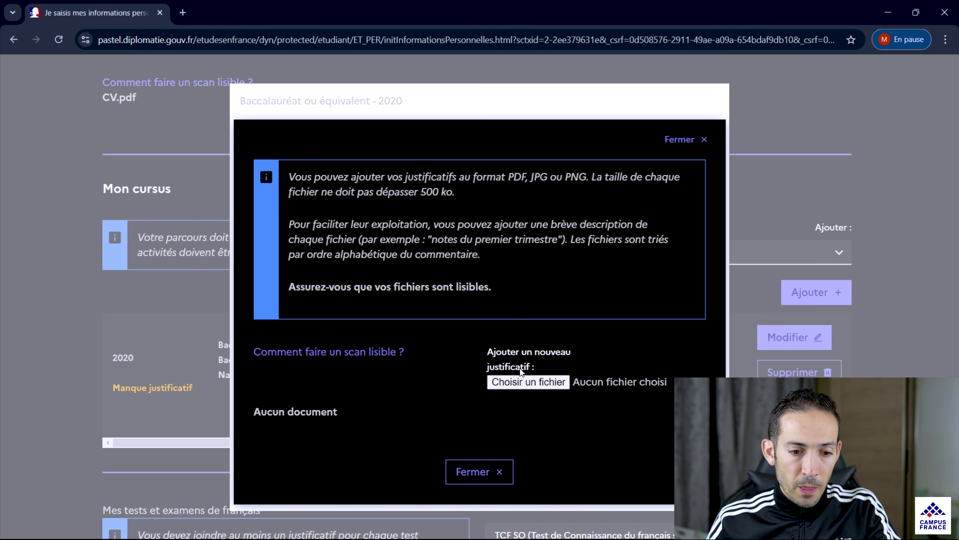
{"action": "left_click", "coordinate": [524, 387]}
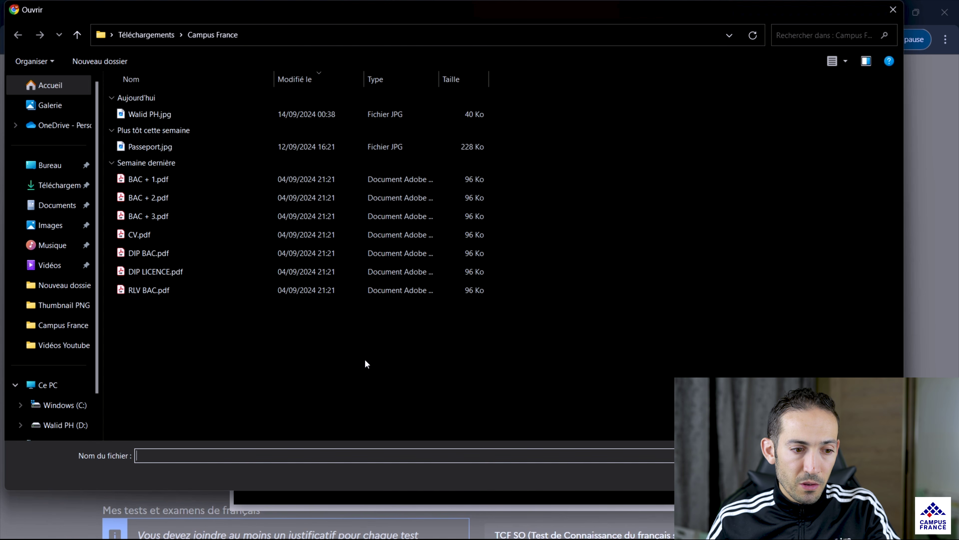
{"action": "left_click", "coordinate": [146, 292]}
{"action": "left_click", "coordinate": [801, 474]}
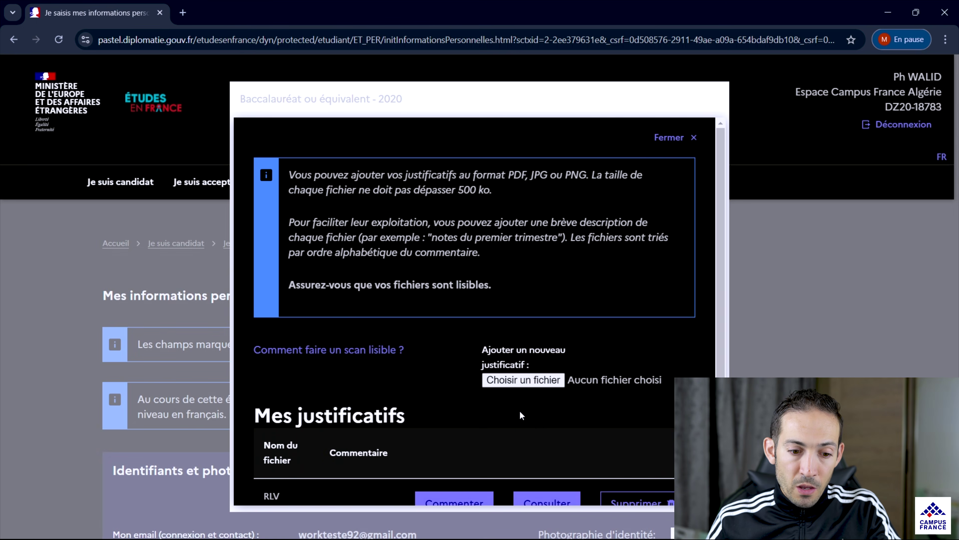
Attach DIP BAC.pdf as a second supporting document for the baccalaureate and close the documents window.
{"action": "left_click", "coordinate": [516, 274]}
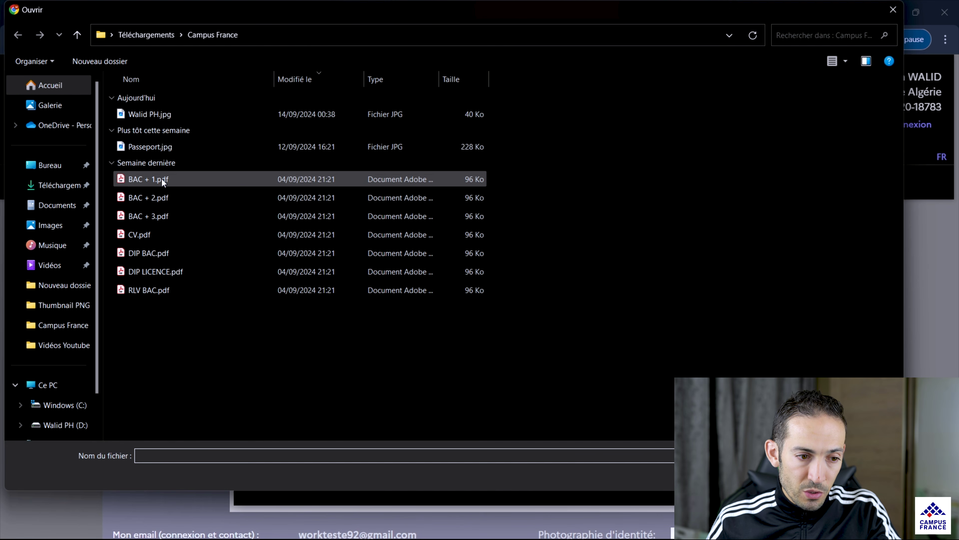
{"action": "left_click", "coordinate": [155, 255]}
{"action": "left_click", "coordinate": [808, 475]}
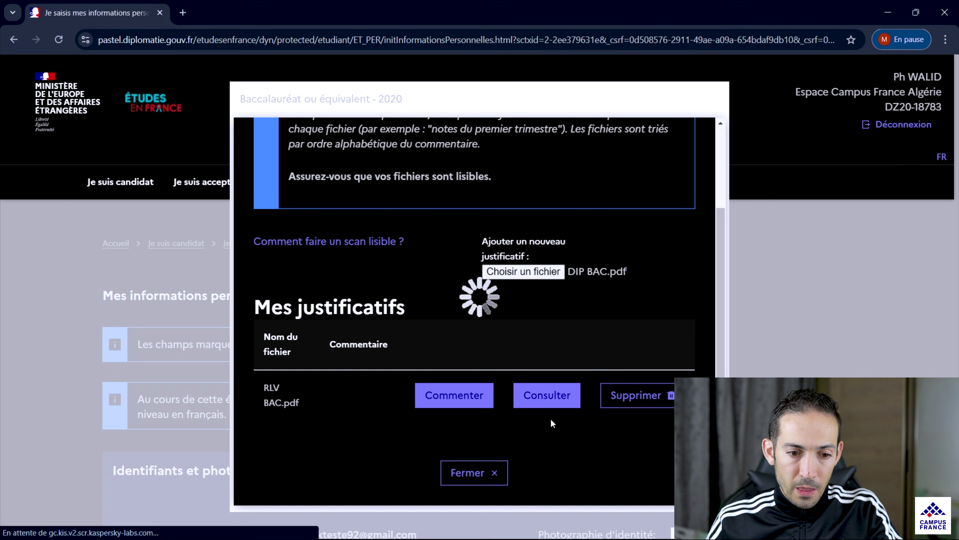
{"action": "scroll", "coordinate": [623, 394], "scroll_direction": "down", "scroll_amount": 1}
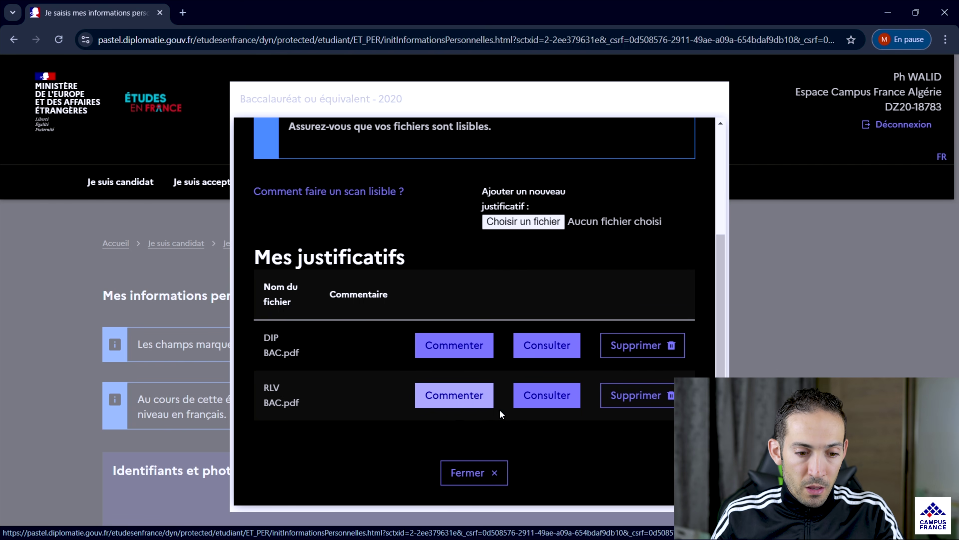
{"action": "left_click", "coordinate": [463, 472]}
Start a new "Une année d'études supérieures" entry in Mon cursus.
{"action": "scroll", "coordinate": [730, 317], "scroll_direction": "down", "scroll_amount": 15}
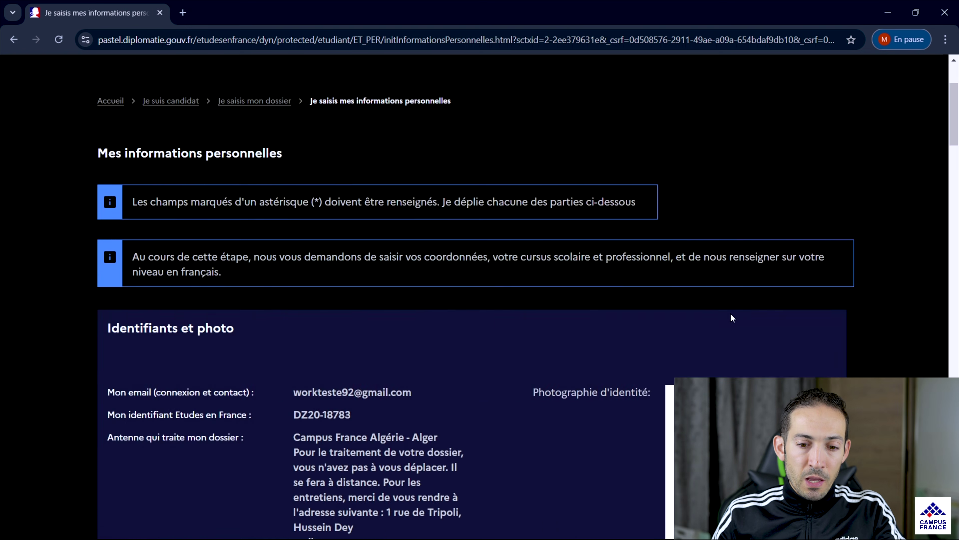
{"action": "scroll", "coordinate": [956, 288], "scroll_direction": "down", "scroll_amount": 14}
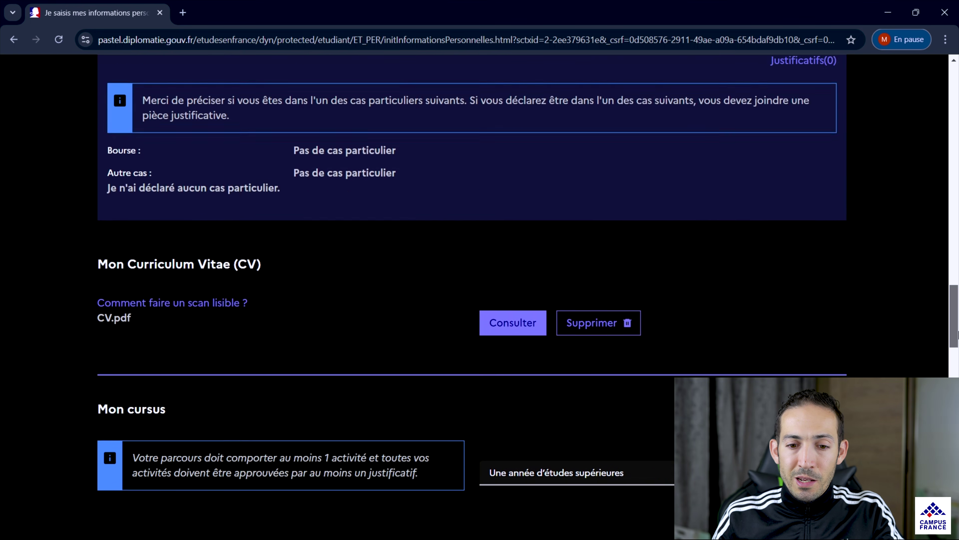
{"action": "scroll", "coordinate": [922, 334], "scroll_direction": "up", "scroll_amount": 2}
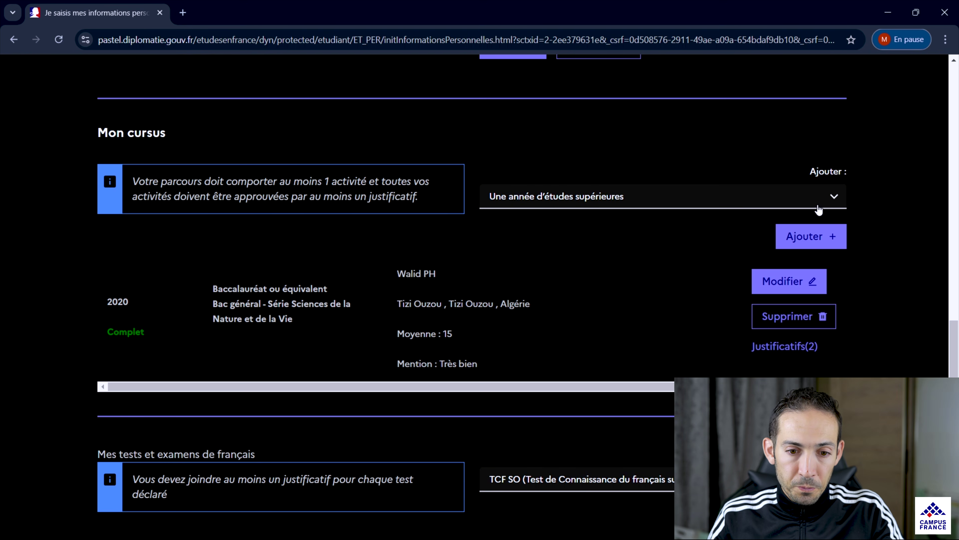
{"action": "left_click", "coordinate": [803, 199]}
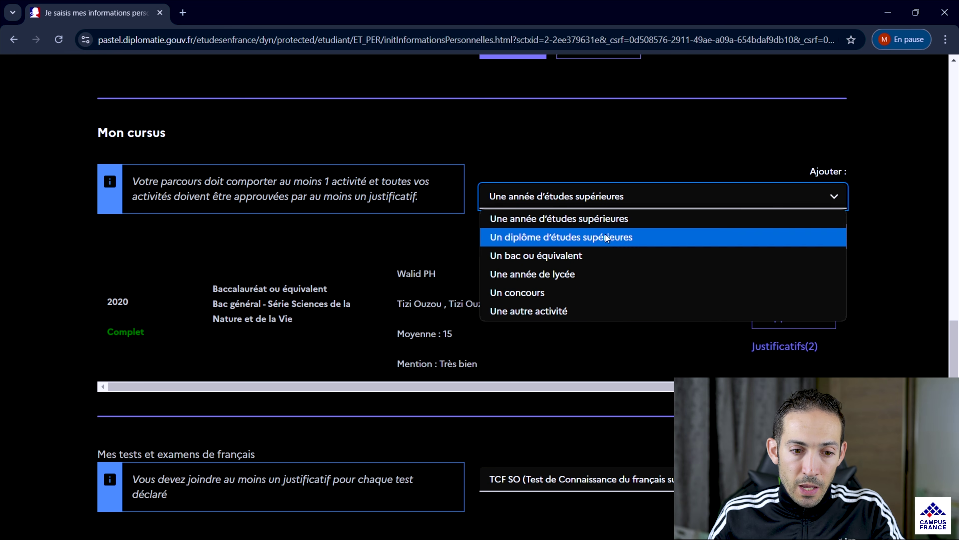
{"action": "left_click", "coordinate": [610, 219]}
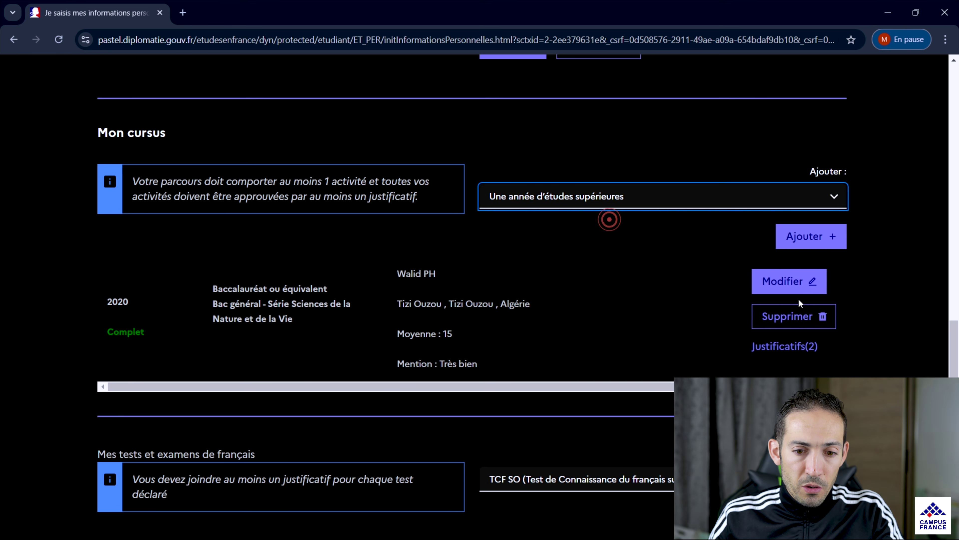
{"action": "left_click", "coordinate": [807, 237]}
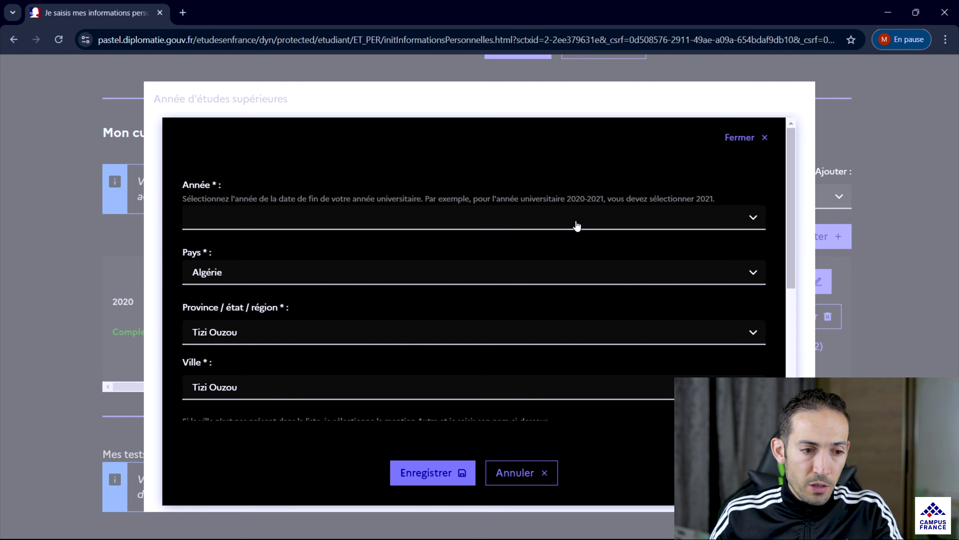
Set the higher-education entry's year to 2021 and its institution to Université Mouloud Maameri de Tizi Ouzou.
{"action": "left_click", "coordinate": [715, 214]}
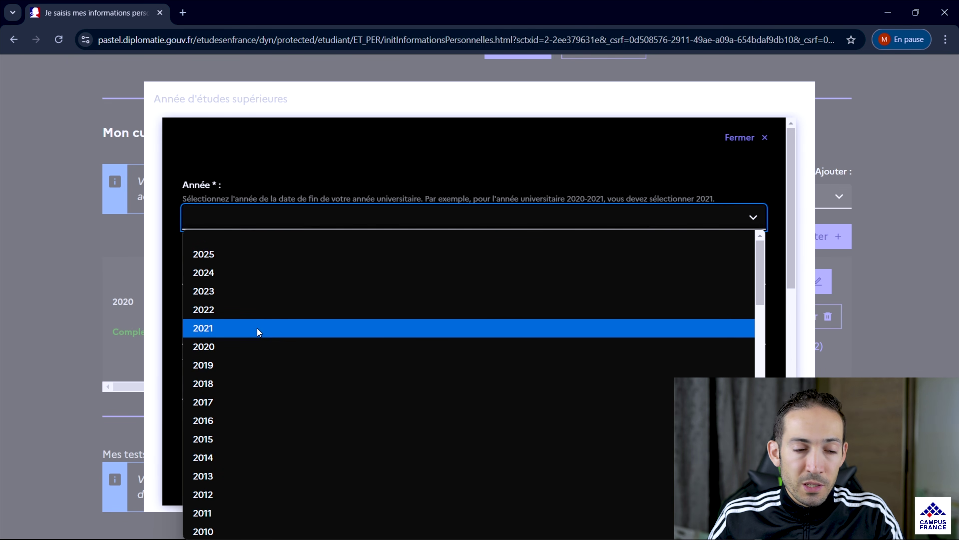
{"action": "left_click", "coordinate": [257, 329]}
{"action": "scroll", "coordinate": [324, 280], "scroll_direction": "down", "scroll_amount": 3}
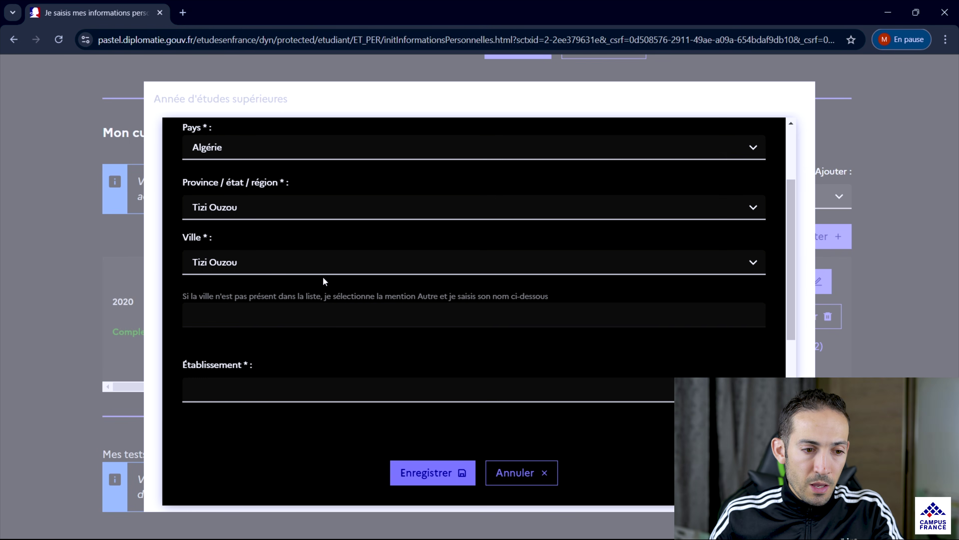
{"action": "scroll", "coordinate": [343, 355], "scroll_direction": "down", "scroll_amount": 3}
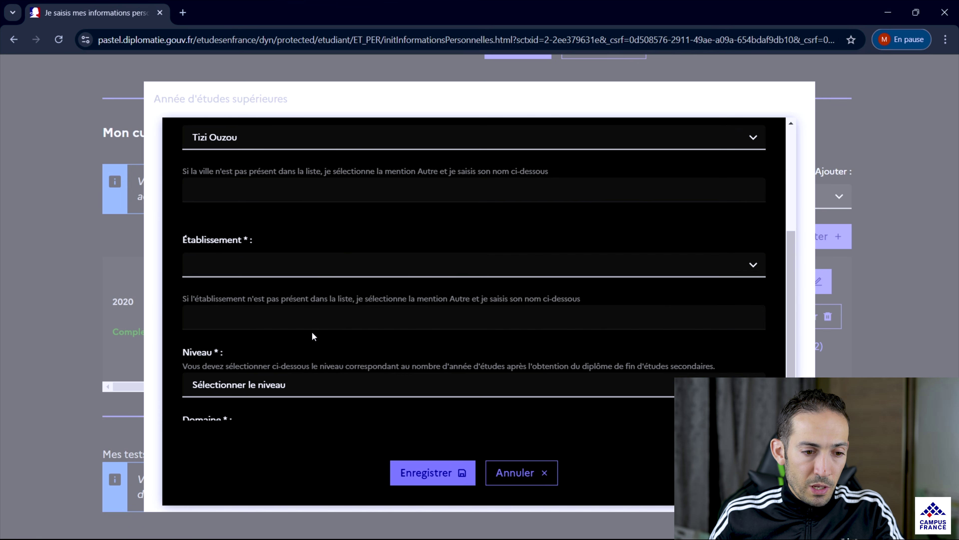
{"action": "left_click", "coordinate": [321, 267]}
{"action": "left_click", "coordinate": [295, 292]}
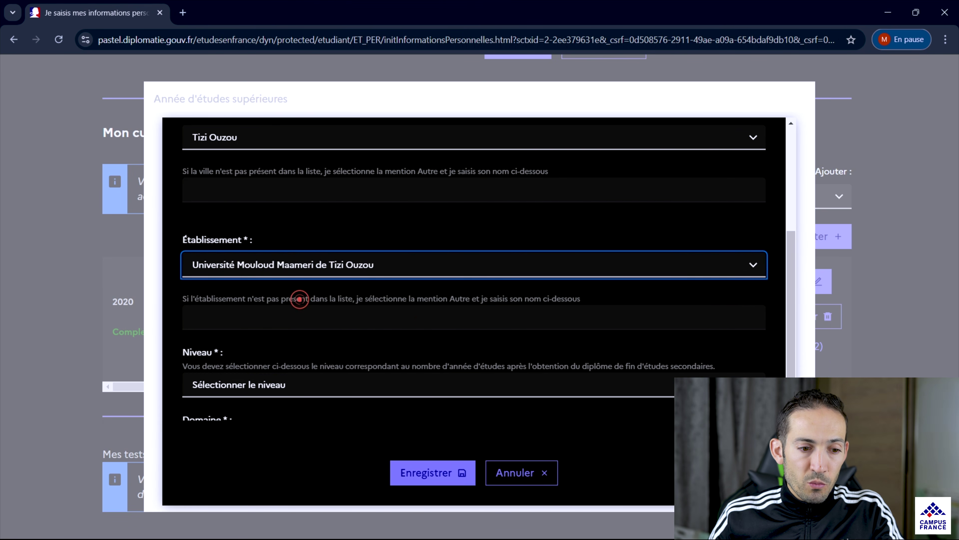
Set the 2021 entry's level to Bac +1 and its field of study to Physique.
{"action": "scroll", "coordinate": [265, 364], "scroll_direction": "down", "scroll_amount": 2}
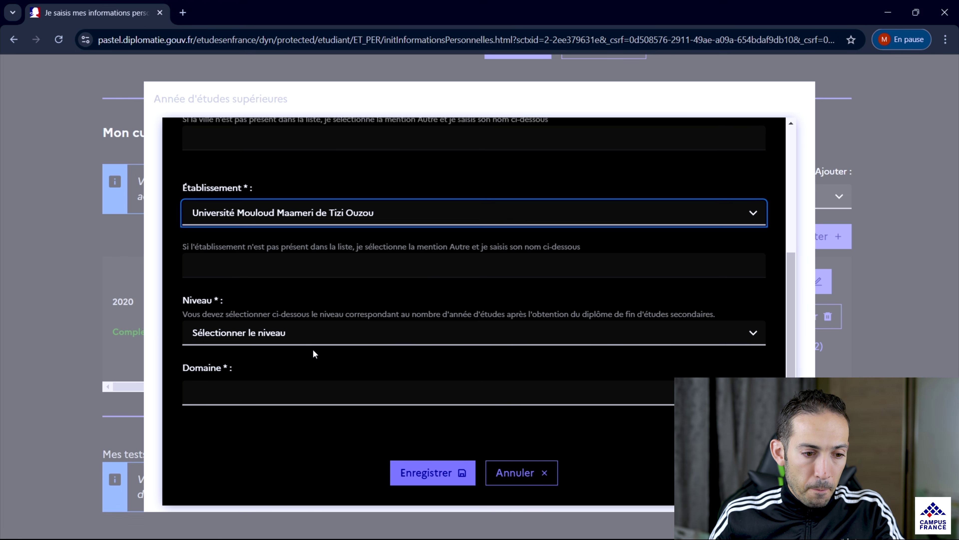
{"action": "left_click", "coordinate": [326, 323]}
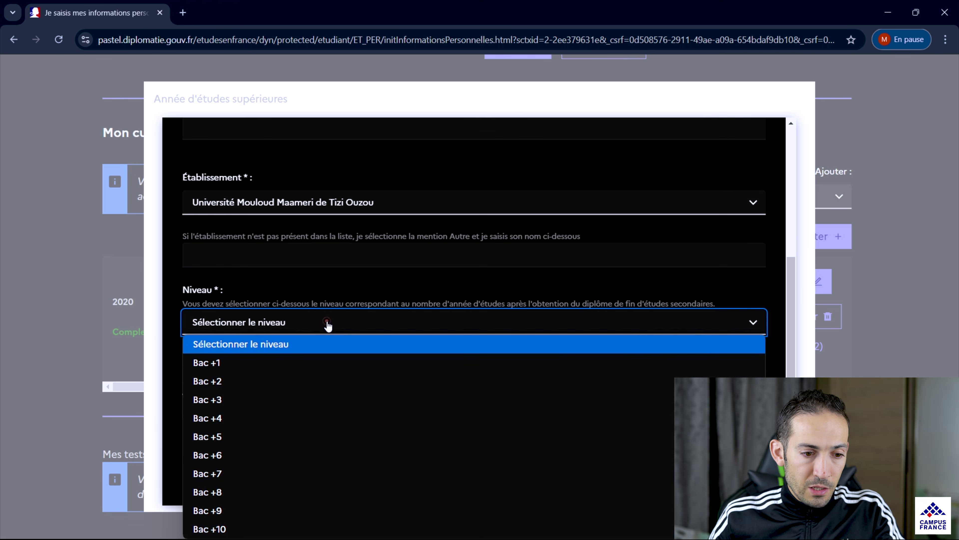
{"action": "left_click", "coordinate": [251, 362]}
{"action": "scroll", "coordinate": [453, 337], "scroll_direction": "down", "scroll_amount": 4}
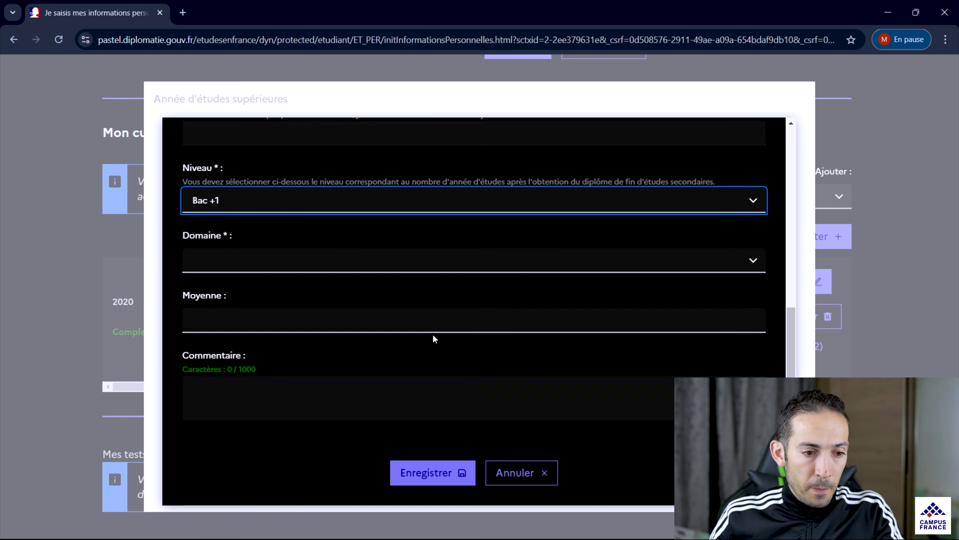
{"action": "left_click", "coordinate": [282, 258]}
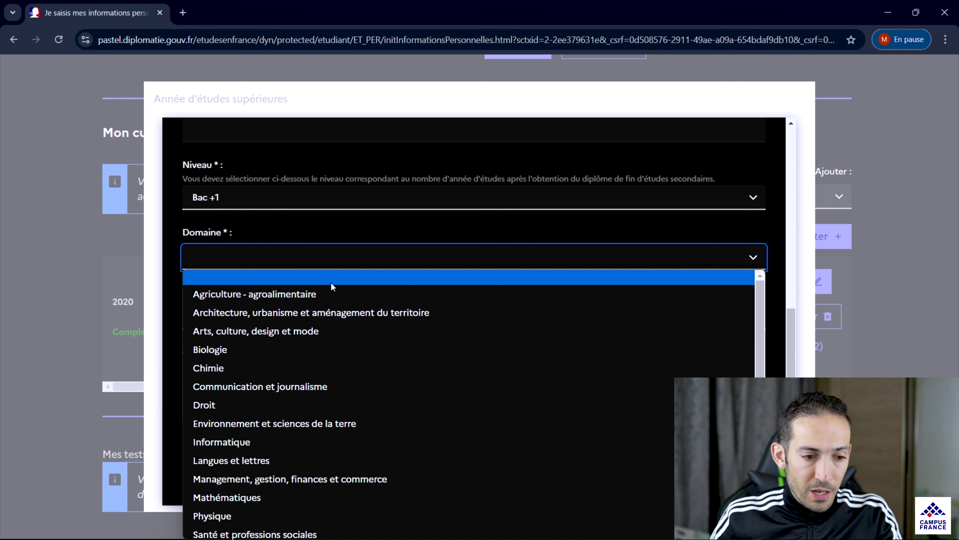
{"action": "scroll", "coordinate": [330, 336], "scroll_direction": "down", "scroll_amount": 4}
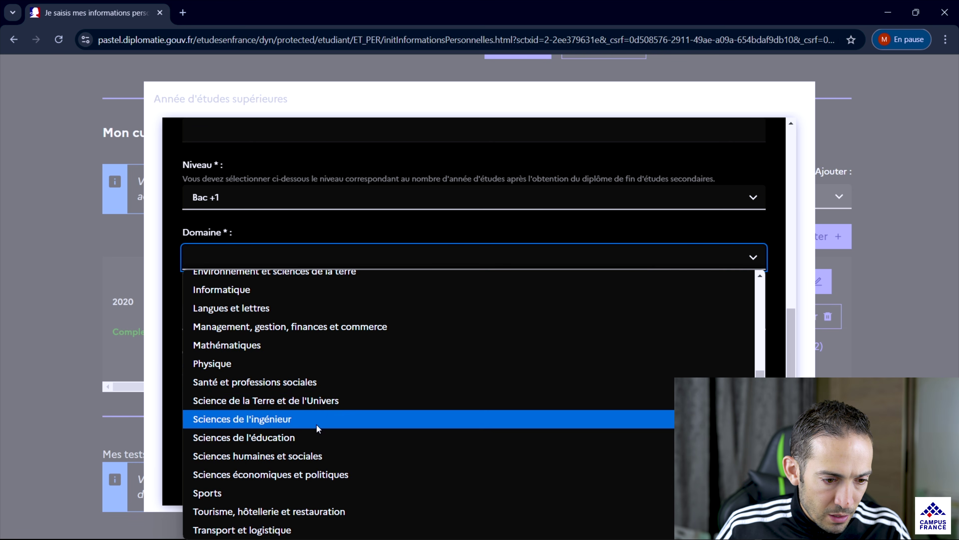
{"action": "left_click", "coordinate": [286, 363]}
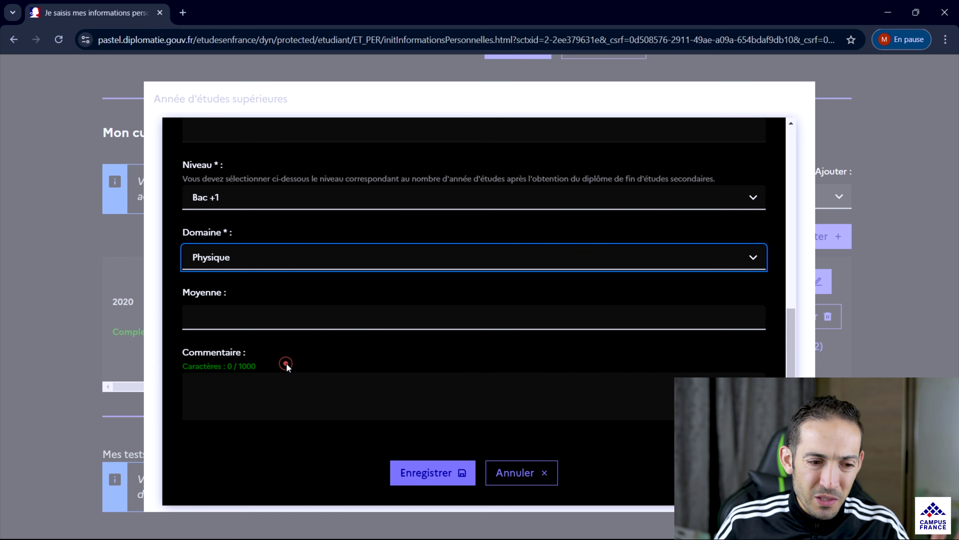
Enter an average of 14, leave the Commentaire field blank and save the 2021 entry.
{"action": "left_click", "coordinate": [295, 320]}
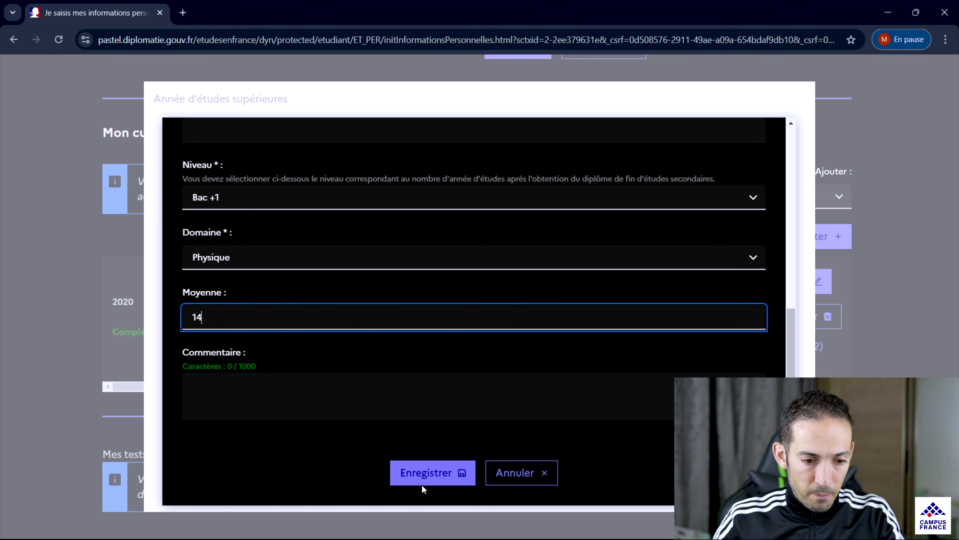
{"action": "left_click", "coordinate": [349, 385]}
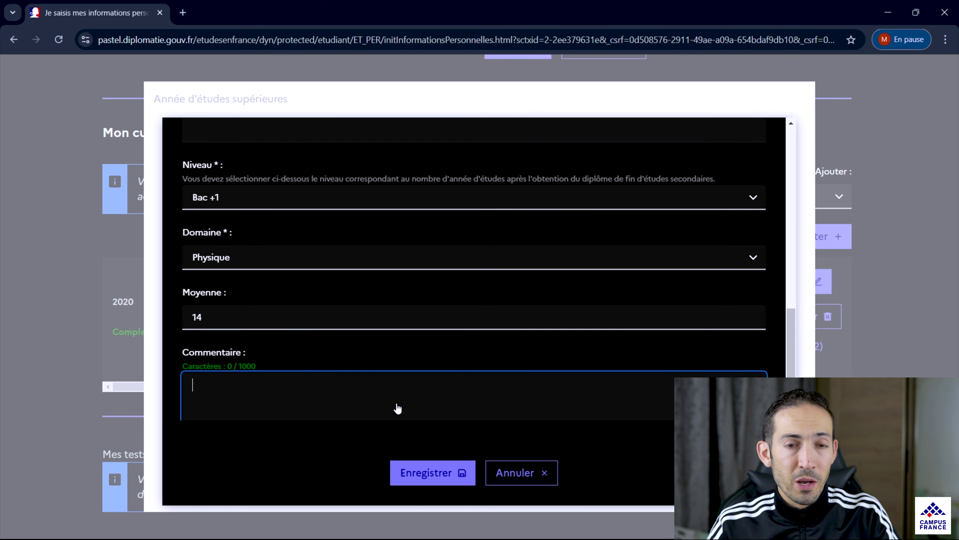
{"action": "left_click", "coordinate": [430, 477]}
Attach BAC + 1.pdf as the supporting document for the 2021 studies entry and close the documents window.
{"action": "scroll", "coordinate": [642, 348], "scroll_direction": "down", "scroll_amount": 2}
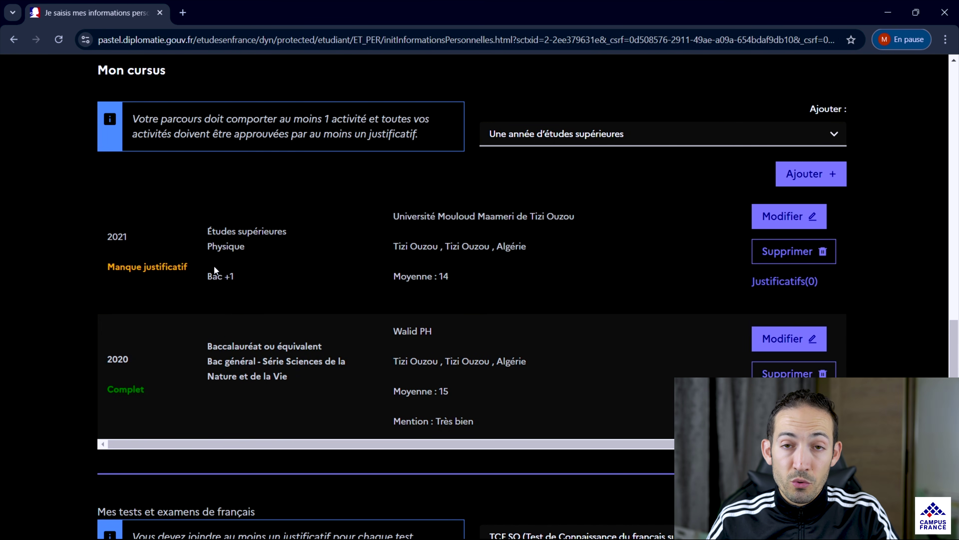
{"action": "left_click", "coordinate": [793, 282]}
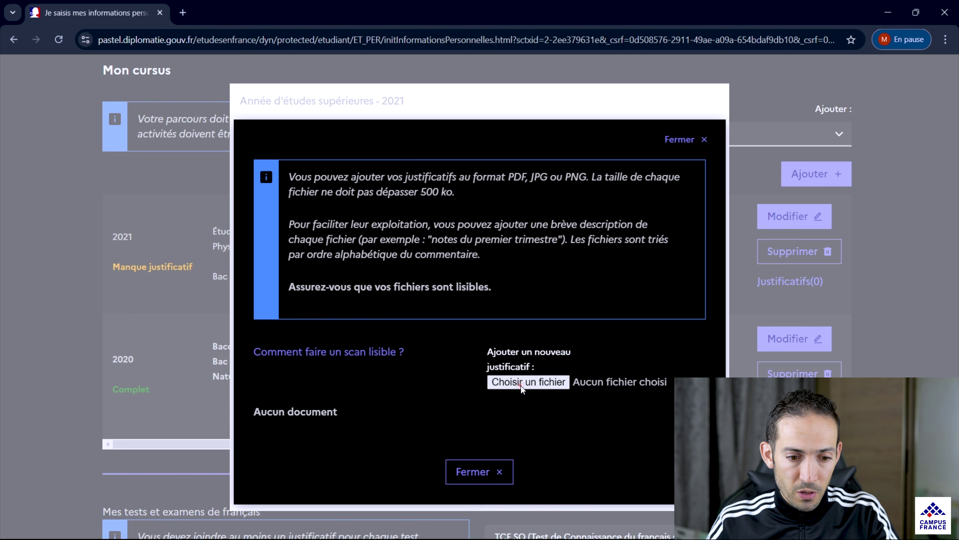
{"action": "left_click", "coordinate": [521, 383]}
{"action": "left_click", "coordinate": [154, 182]}
{"action": "key", "text": "Return"}
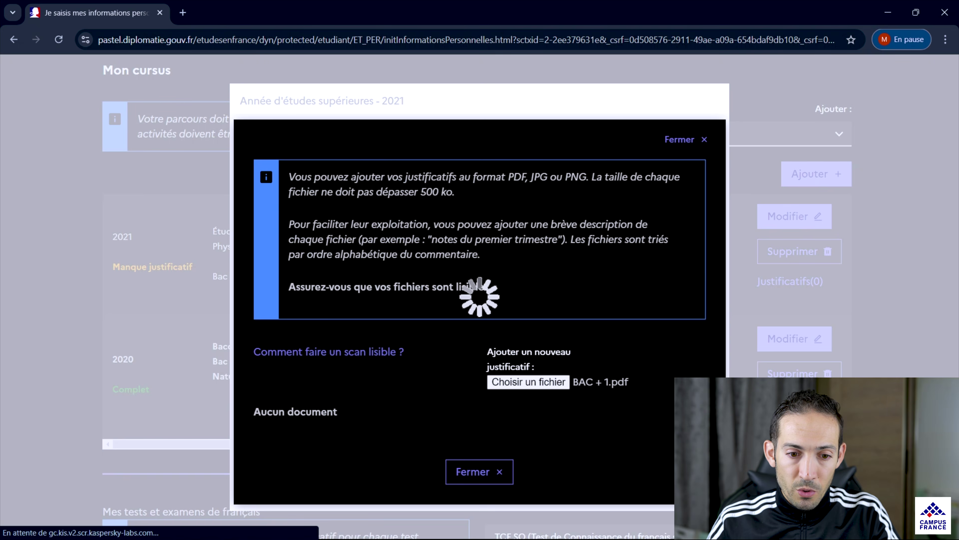
{"action": "scroll", "coordinate": [619, 434], "scroll_direction": "down", "scroll_amount": 1}
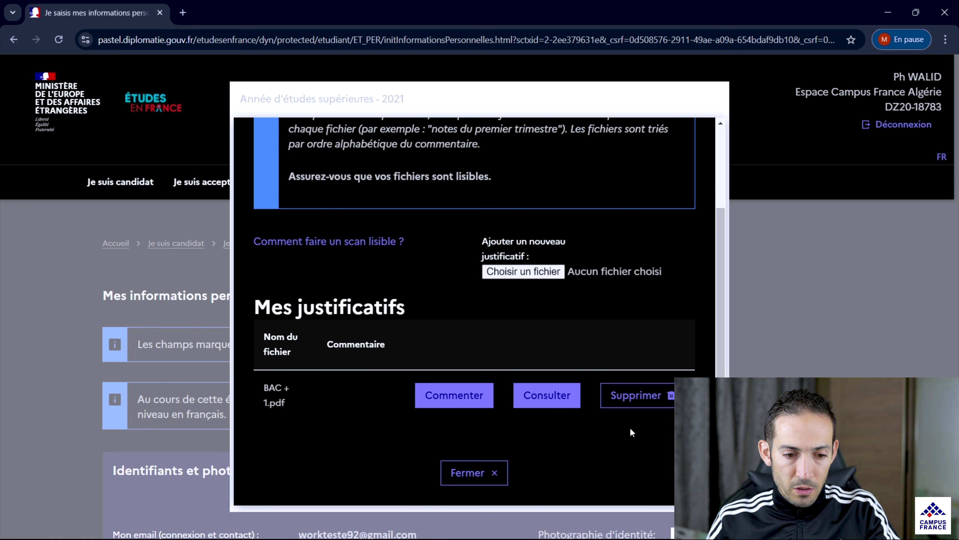
{"action": "left_click", "coordinate": [482, 471]}
Add another "Une année d'études supérieures" entry in Mon cursus and set its year to 2022.
{"action": "scroll", "coordinate": [740, 359], "scroll_direction": "down", "scroll_amount": 10}
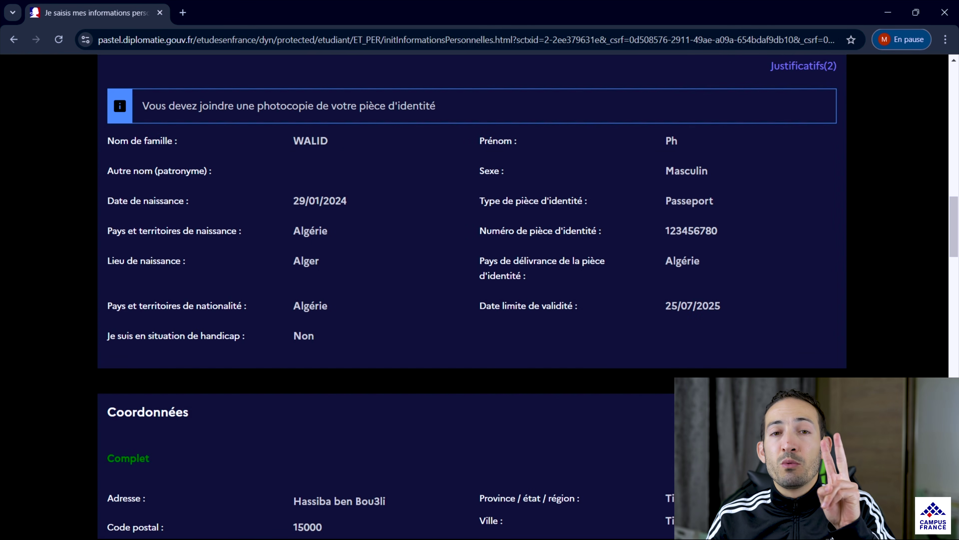
{"action": "scroll", "coordinate": [472, 295], "scroll_direction": "down", "scroll_amount": 5}
{"action": "scroll", "coordinate": [472, 264], "scroll_direction": "down", "scroll_amount": 10}
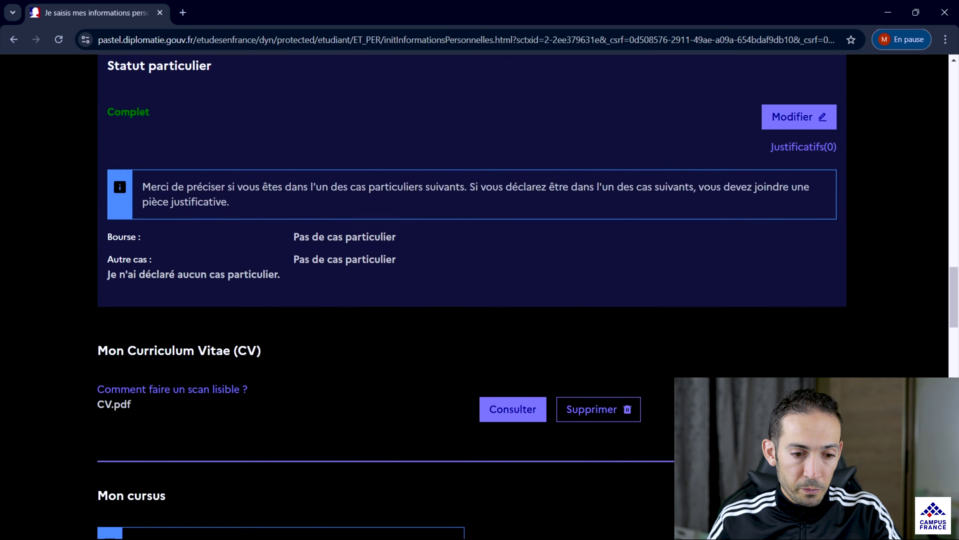
{"action": "scroll", "coordinate": [472, 265], "scroll_direction": "up", "scroll_amount": 5}
{"action": "scroll", "coordinate": [473, 264], "scroll_direction": "down", "scroll_amount": 7}
{"action": "scroll", "coordinate": [802, 350], "scroll_direction": "down", "scroll_amount": 3}
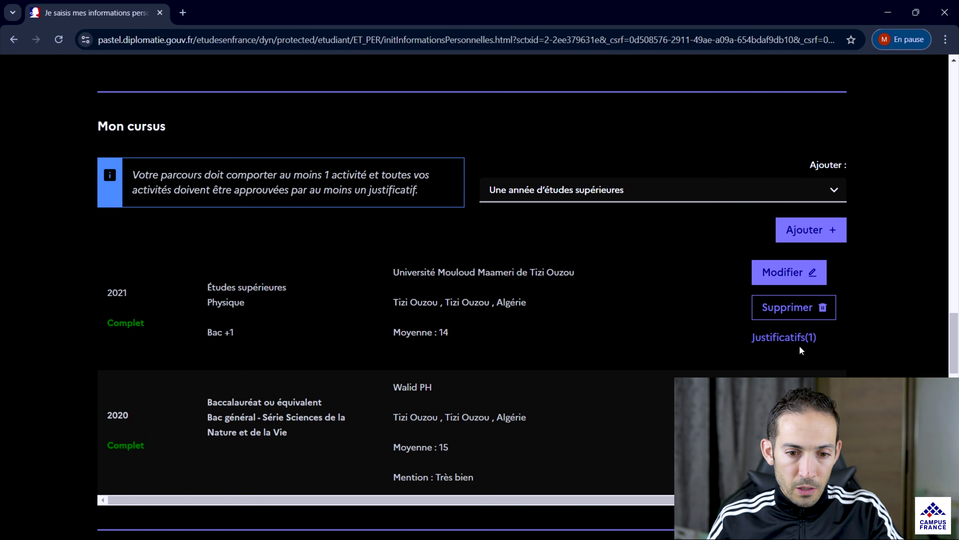
{"action": "left_click", "coordinate": [814, 229]}
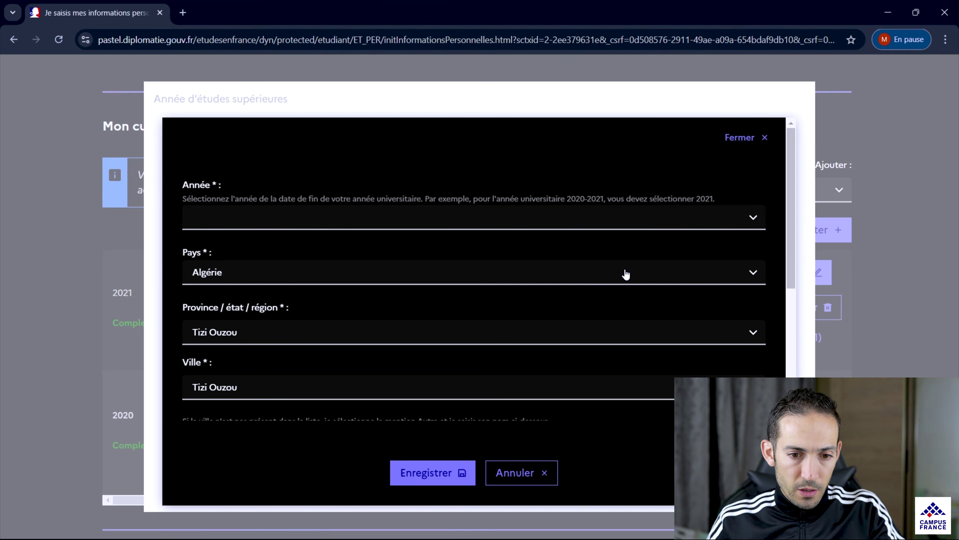
{"action": "left_click", "coordinate": [747, 216]}
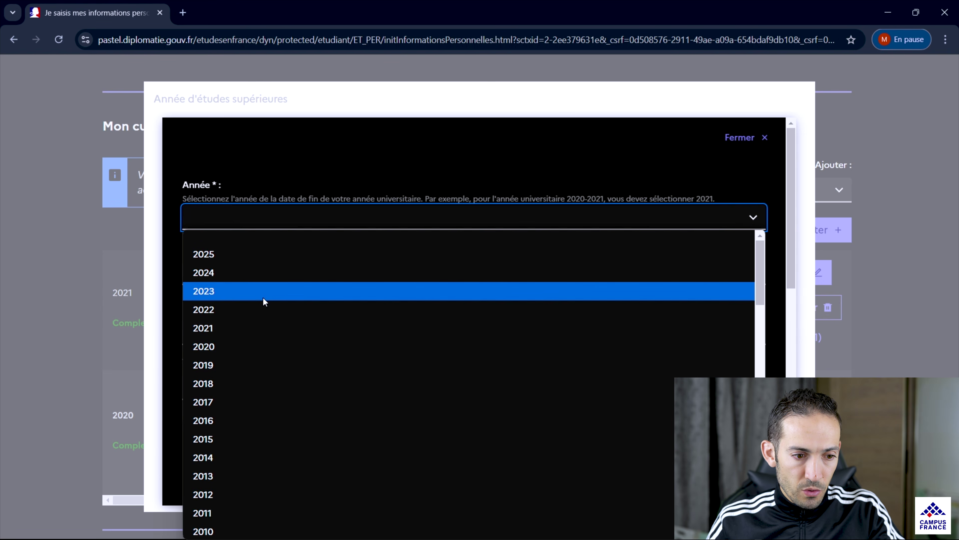
{"action": "left_click", "coordinate": [265, 307]}
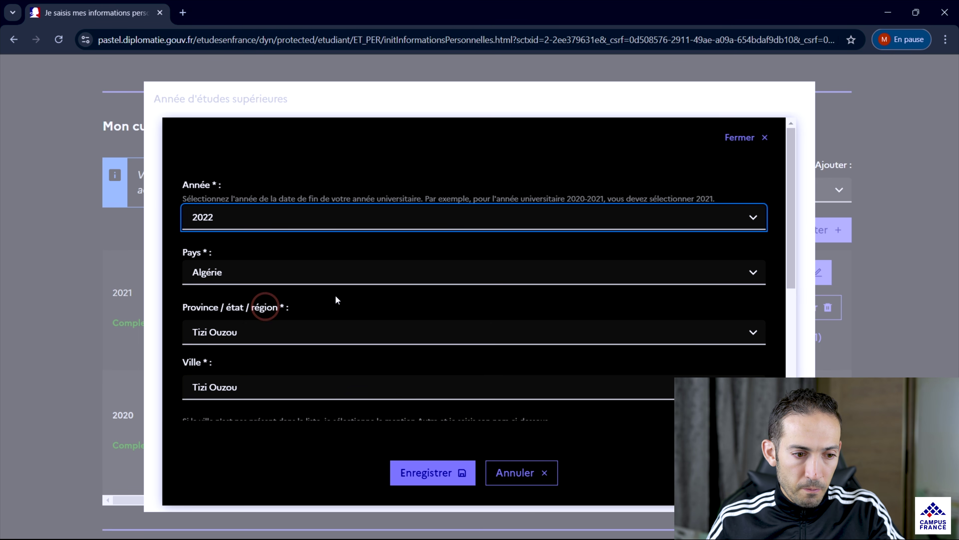
Keep the prefilled location and university for the 2022 entry and set its level to Bac +2.
{"action": "scroll", "coordinate": [377, 395], "scroll_direction": "down", "scroll_amount": 6}
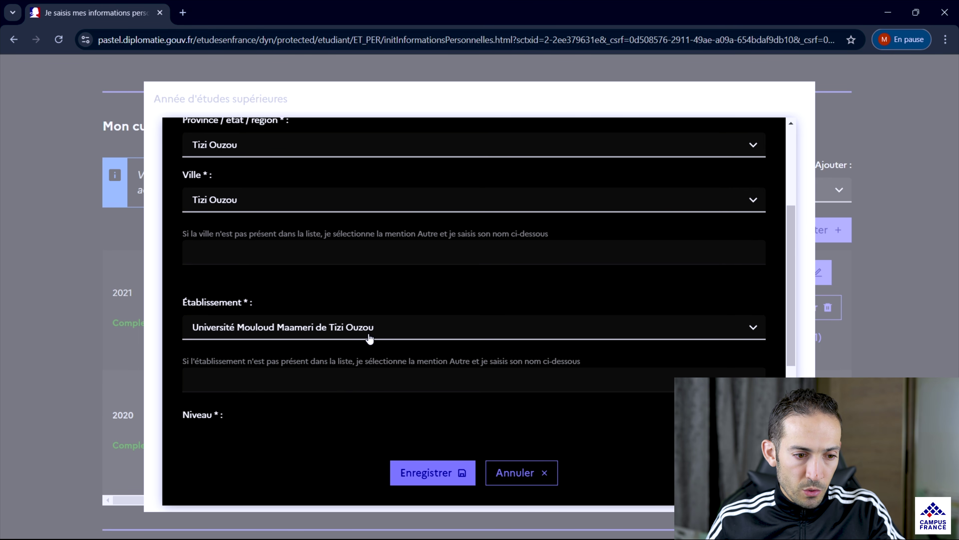
{"action": "scroll", "coordinate": [380, 267], "scroll_direction": "down", "scroll_amount": 3}
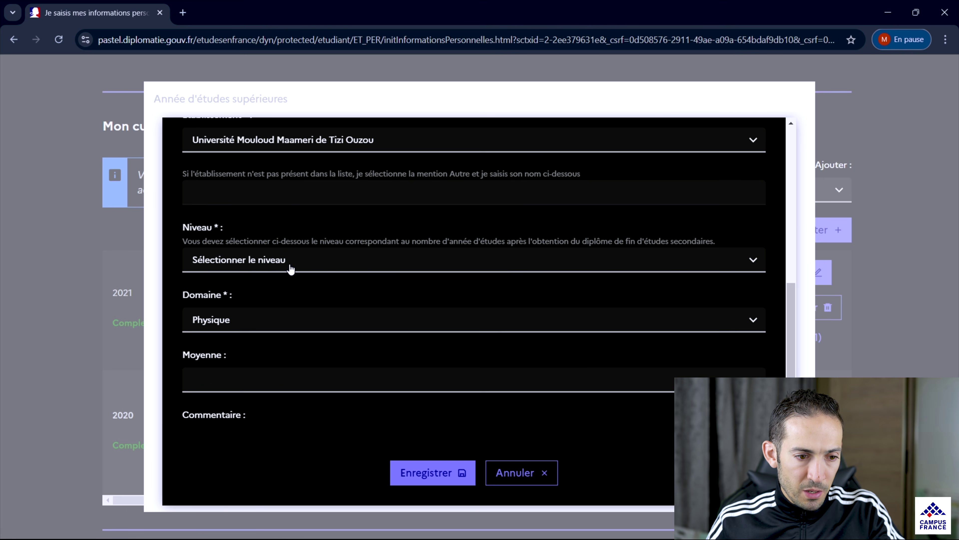
{"action": "left_click", "coordinate": [404, 263]}
{"action": "left_click", "coordinate": [252, 320]}
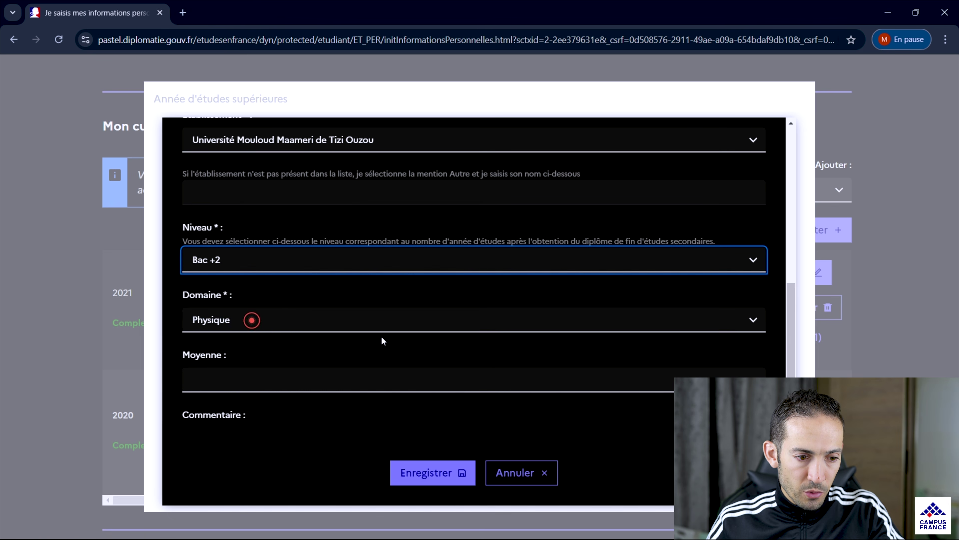
Enter an average of 14.5 for the 2022 year and save the entry.
{"action": "scroll", "coordinate": [401, 347], "scroll_direction": "down", "scroll_amount": 2}
{"action": "scroll", "coordinate": [427, 363], "scroll_direction": "down", "scroll_amount": 2}
{"action": "left_click", "coordinate": [285, 253]}
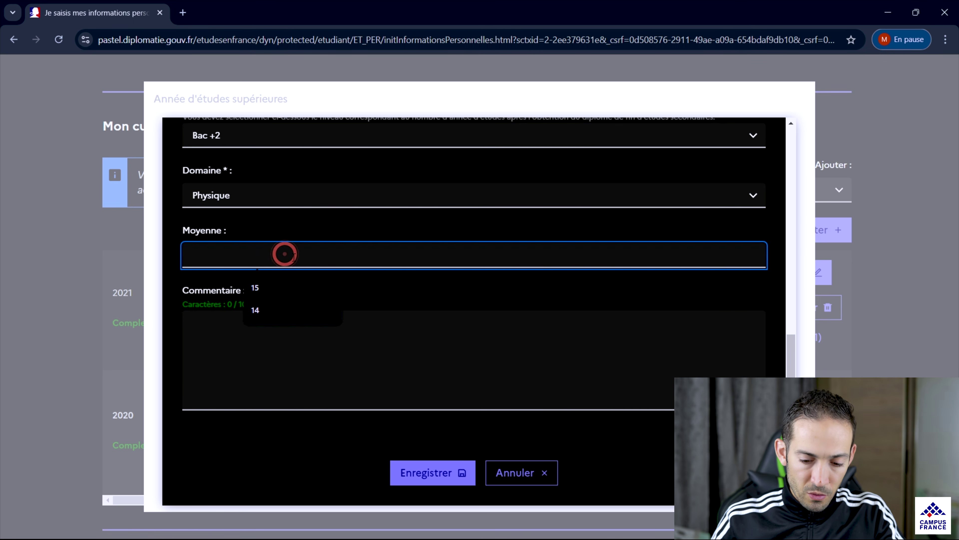
{"action": "type", "text": "14.5"}
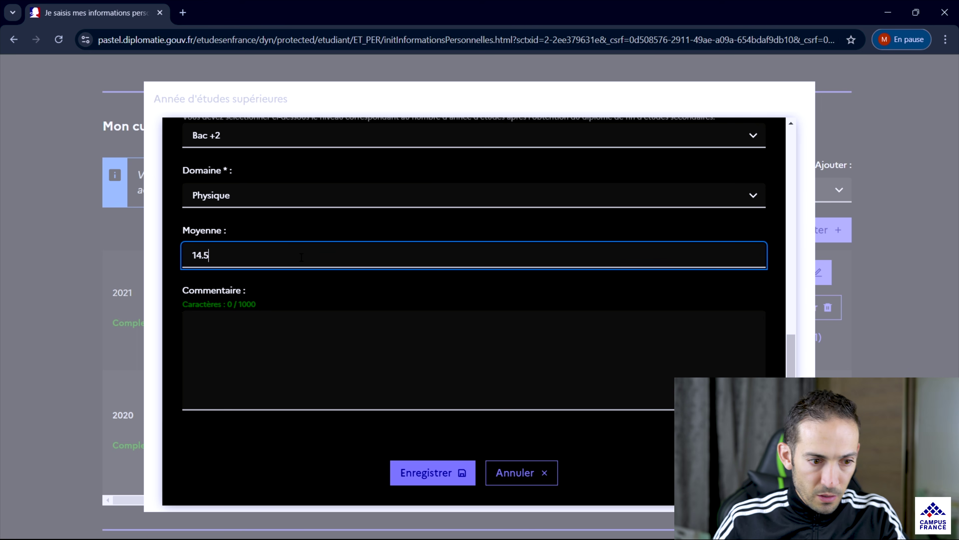
{"action": "left_click", "coordinate": [427, 474]}
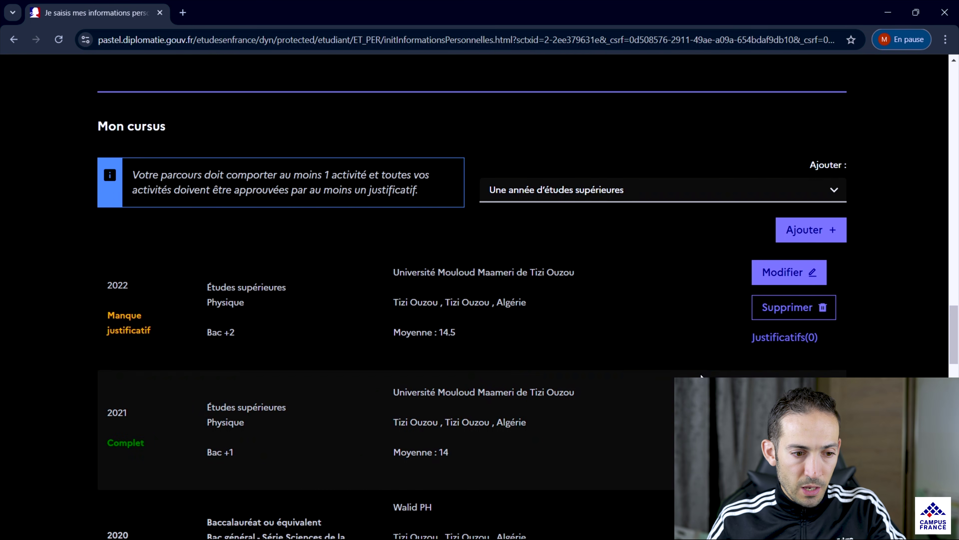
Attach BAC + 2.pdf as the supporting document for the 2022 studies entry and close the documents window.
{"action": "left_click", "coordinate": [800, 336]}
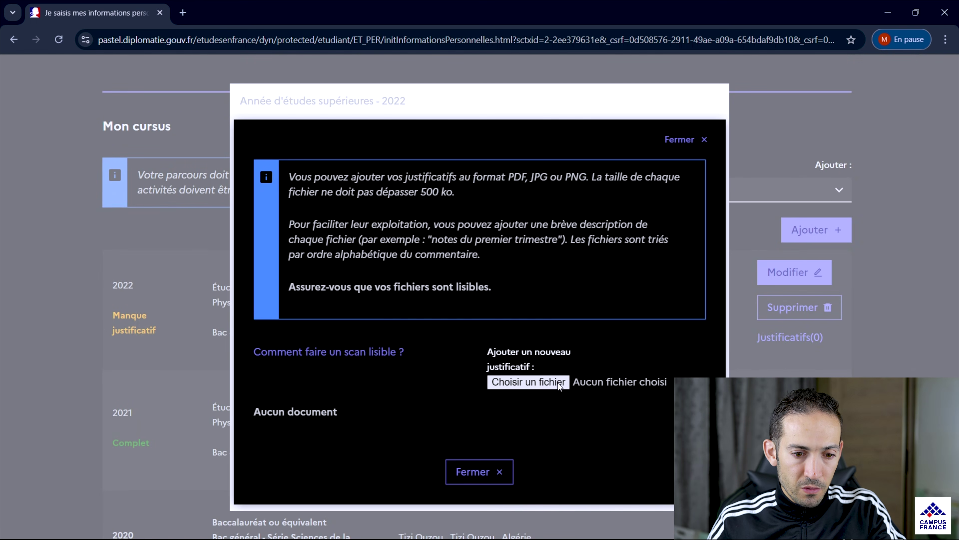
{"action": "left_click", "coordinate": [557, 381]}
{"action": "left_click", "coordinate": [145, 192]}
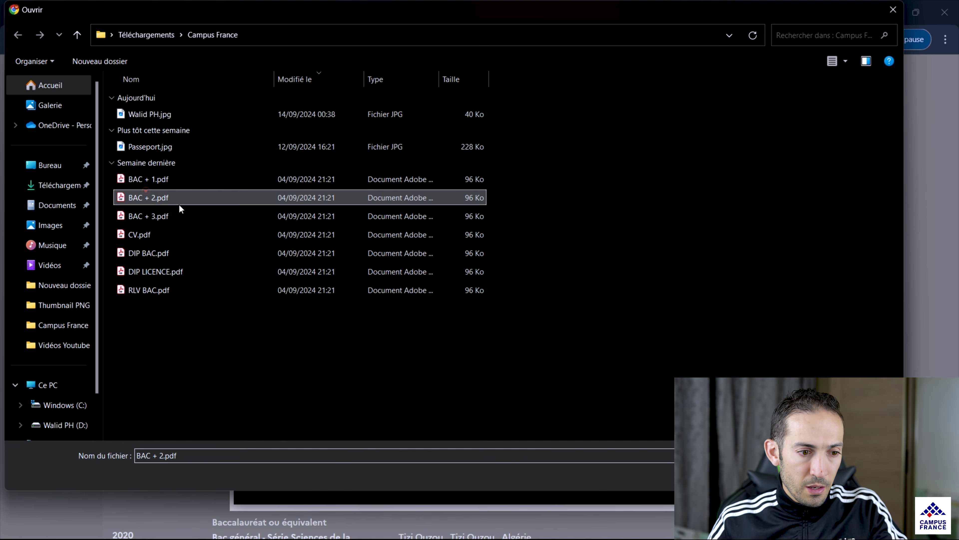
{"action": "double_click", "coordinate": [146, 192]}
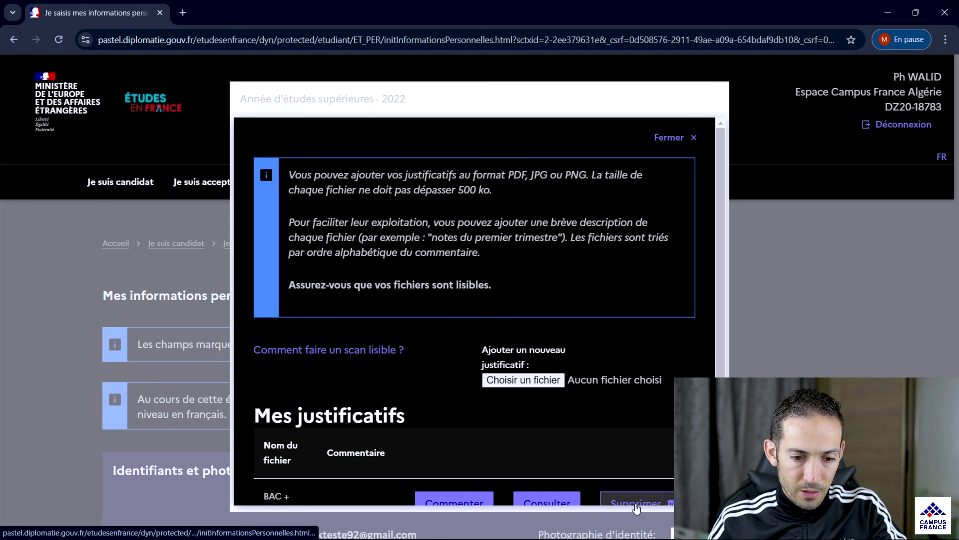
{"action": "scroll", "coordinate": [547, 491], "scroll_direction": "down", "scroll_amount": 3}
{"action": "left_click", "coordinate": [478, 474]}
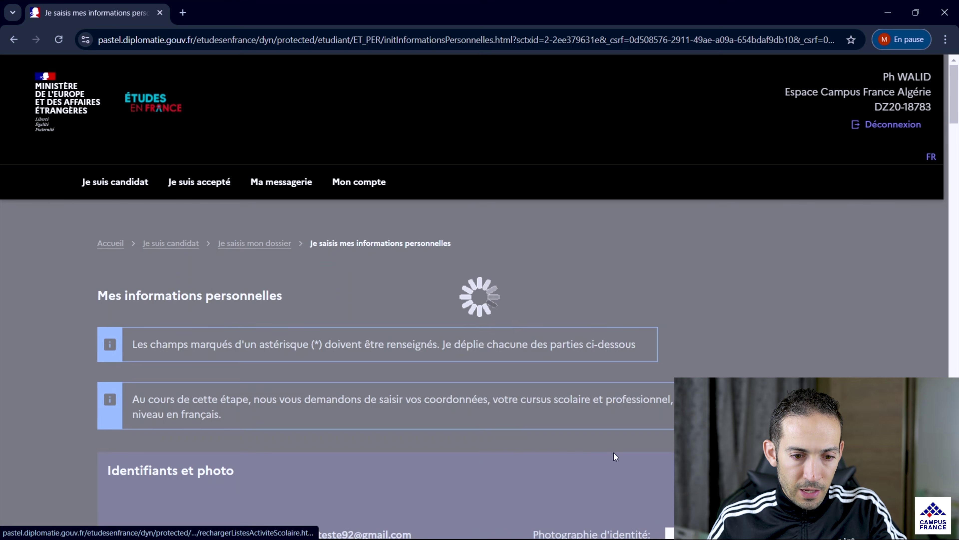
Add a third higher-education year entry in Mon cursus and set its year to 2023.
{"action": "scroll", "coordinate": [903, 354], "scroll_direction": "down", "scroll_amount": 10}
{"action": "left_click_drag", "start_coordinate": [954, 174], "coordinate": [957, 344]}
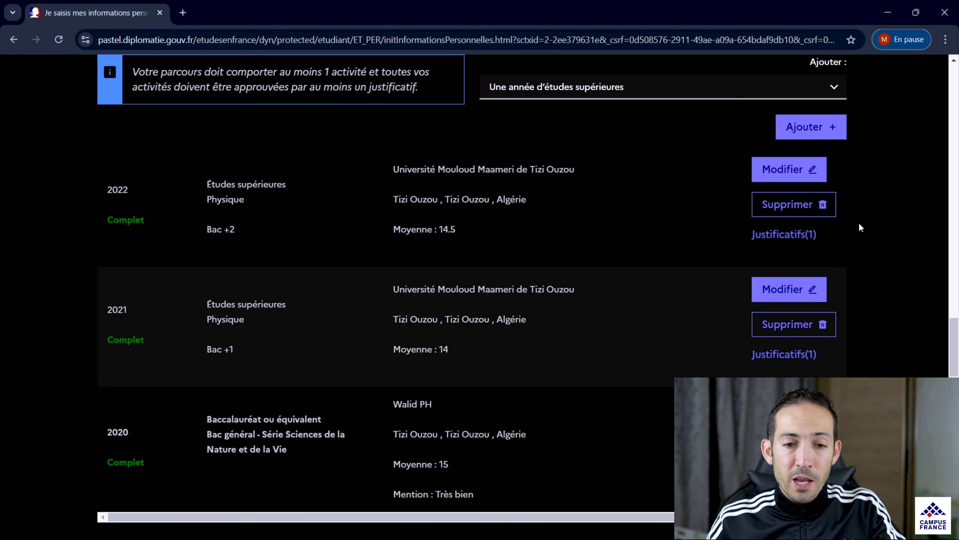
{"action": "left_click", "coordinate": [818, 126]}
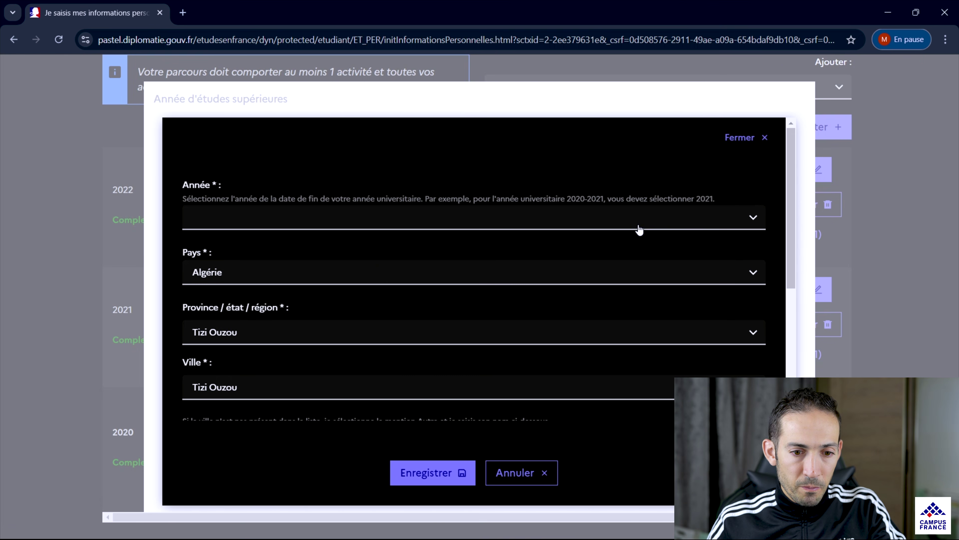
{"action": "left_click", "coordinate": [677, 219]}
{"action": "left_click", "coordinate": [261, 292]}
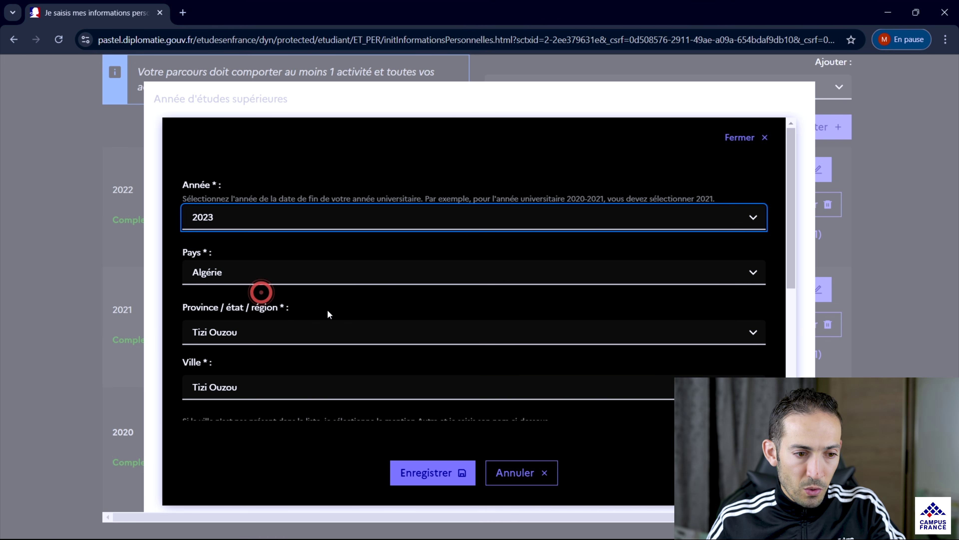
Enter an average of 16 for the 2023 higher-education year and try to save the entry.
{"action": "scroll", "coordinate": [366, 363], "scroll_direction": "down", "scroll_amount": 8}
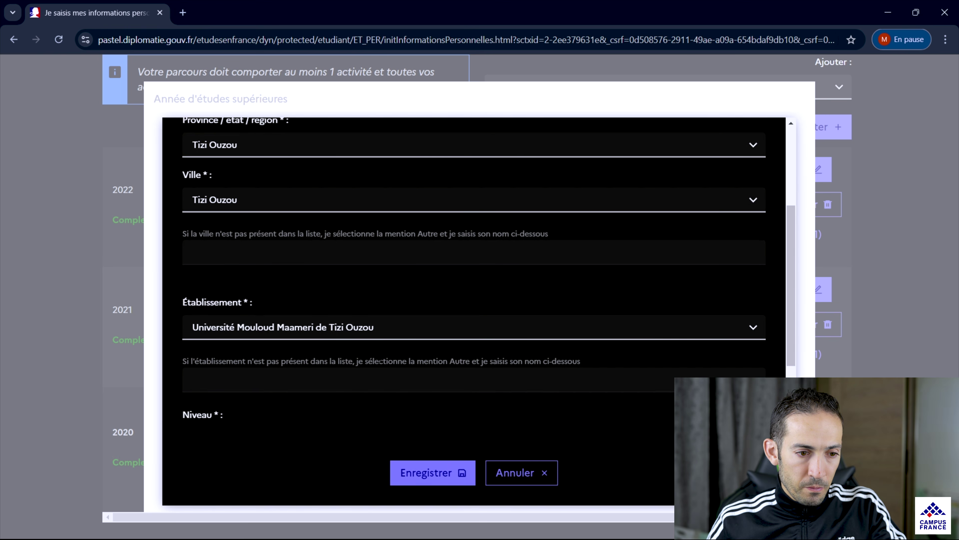
{"action": "scroll", "coordinate": [362, 335], "scroll_direction": "down", "scroll_amount": 4}
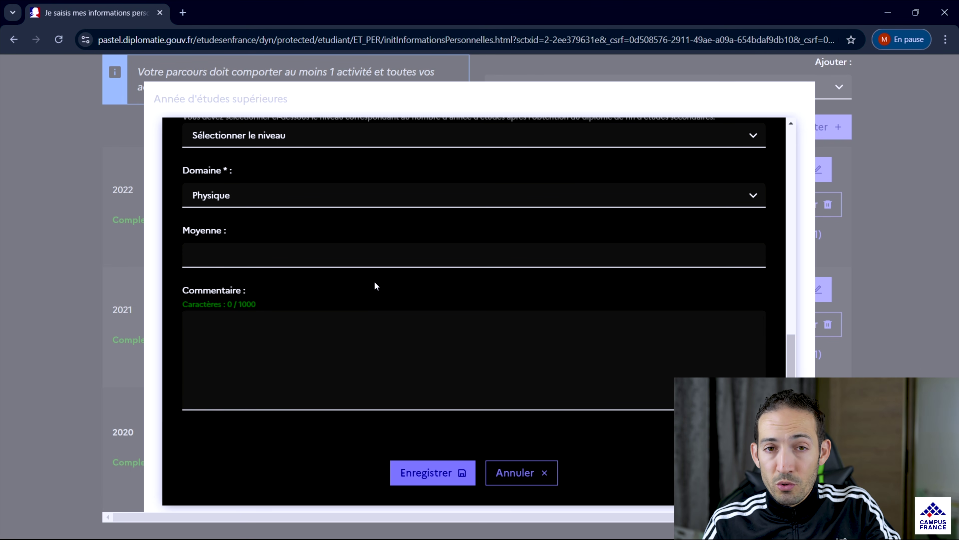
{"action": "scroll", "coordinate": [499, 327], "scroll_direction": "up", "scroll_amount": 3}
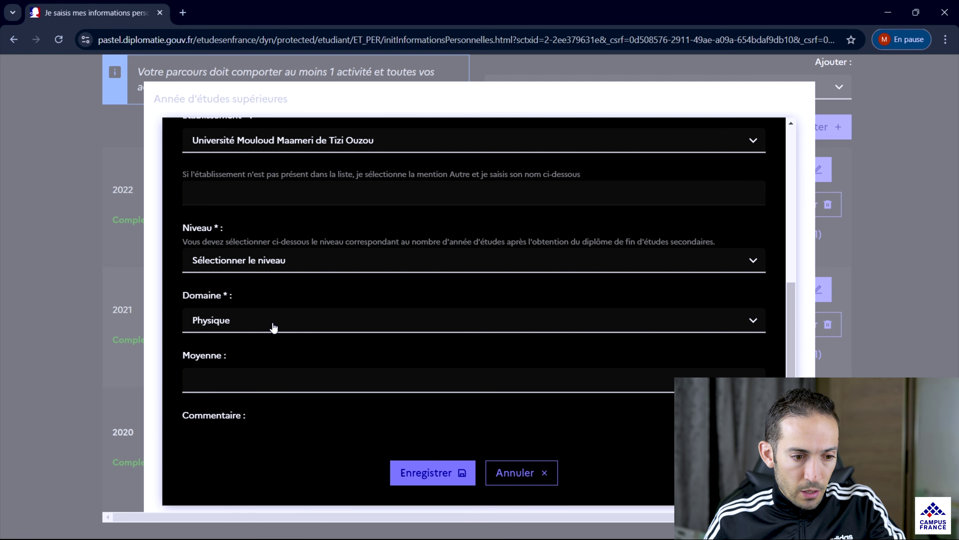
{"action": "left_click", "coordinate": [276, 384]}
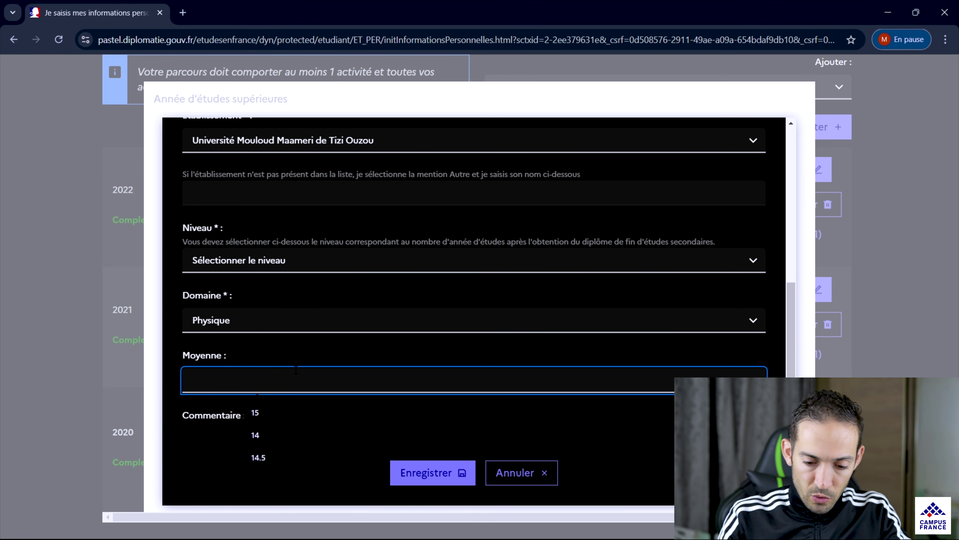
{"action": "left_click", "coordinate": [444, 444]}
{"action": "scroll", "coordinate": [665, 341], "scroll_direction": "down", "scroll_amount": 3}
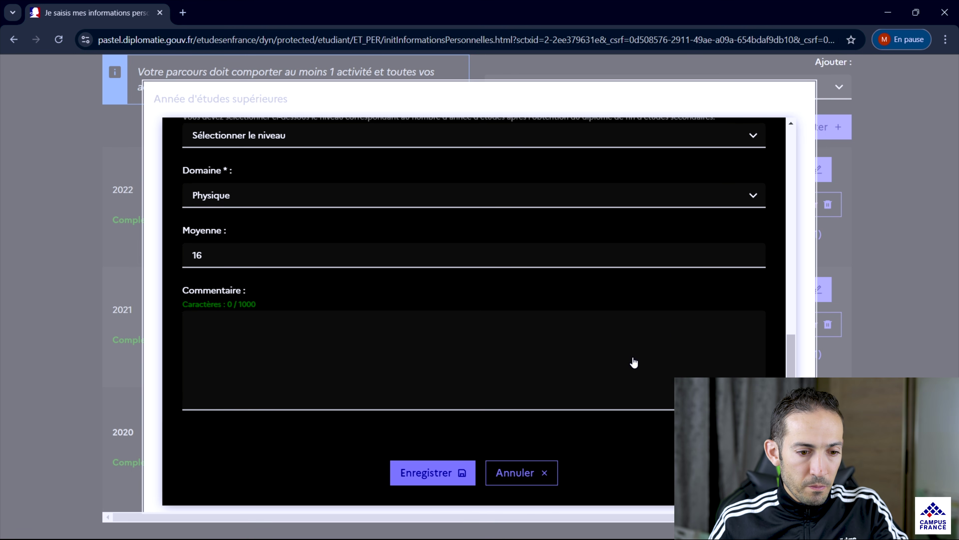
{"action": "left_click", "coordinate": [440, 479]}
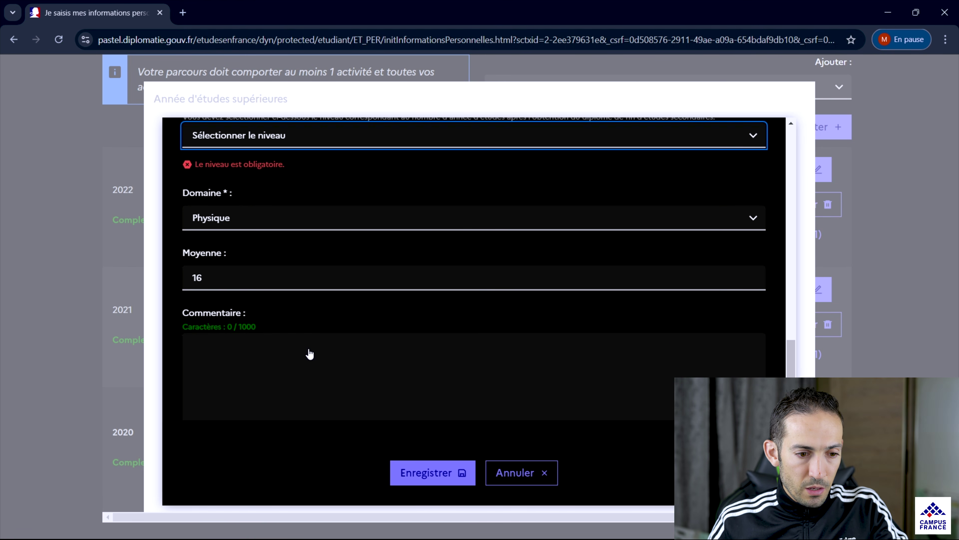
Set the level of the 2023 year to Bac +3 and save the entry.
{"action": "scroll", "coordinate": [289, 275], "scroll_direction": "up", "scroll_amount": 3}
{"action": "left_click", "coordinate": [292, 265]}
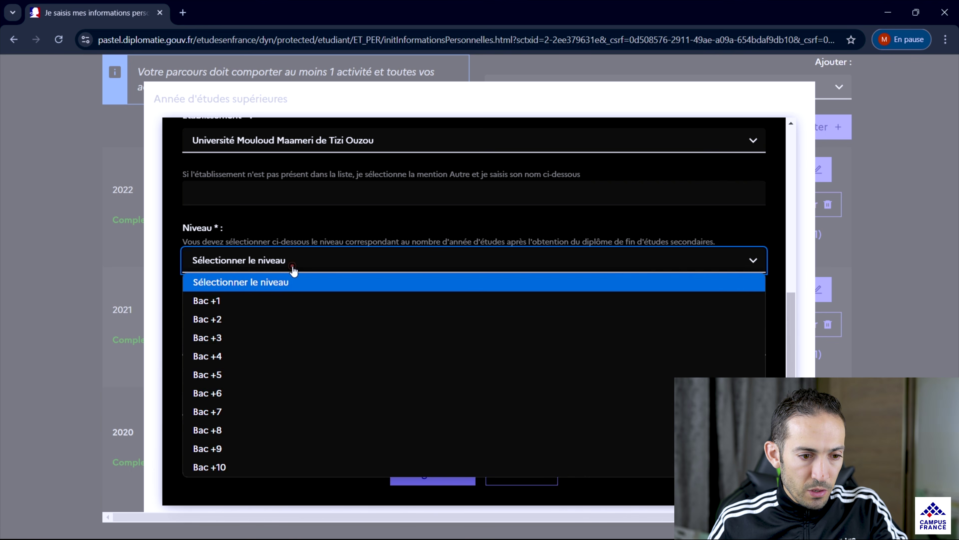
{"action": "left_click", "coordinate": [240, 338]}
{"action": "left_click", "coordinate": [426, 471]}
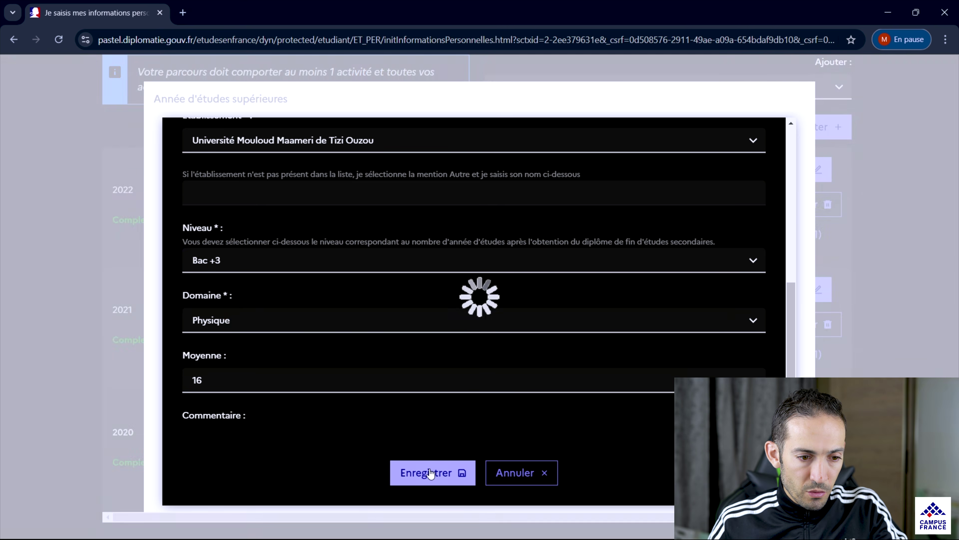
Attach BAC + 3.pdf as the supporting document for the 2023 studies entry and close the documents window.
{"action": "scroll", "coordinate": [589, 359], "scroll_direction": "up", "scroll_amount": 1}
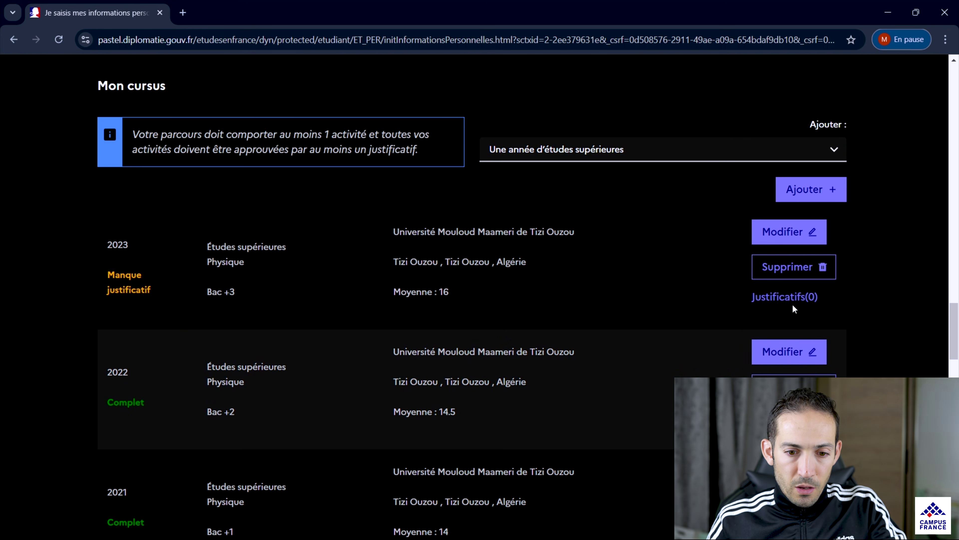
{"action": "left_click", "coordinate": [790, 296]}
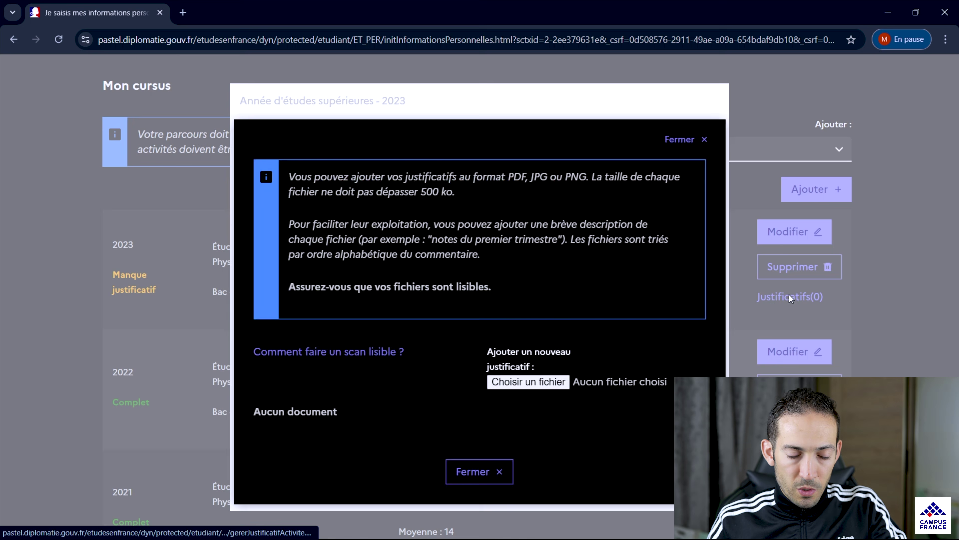
{"action": "left_click", "coordinate": [546, 382]}
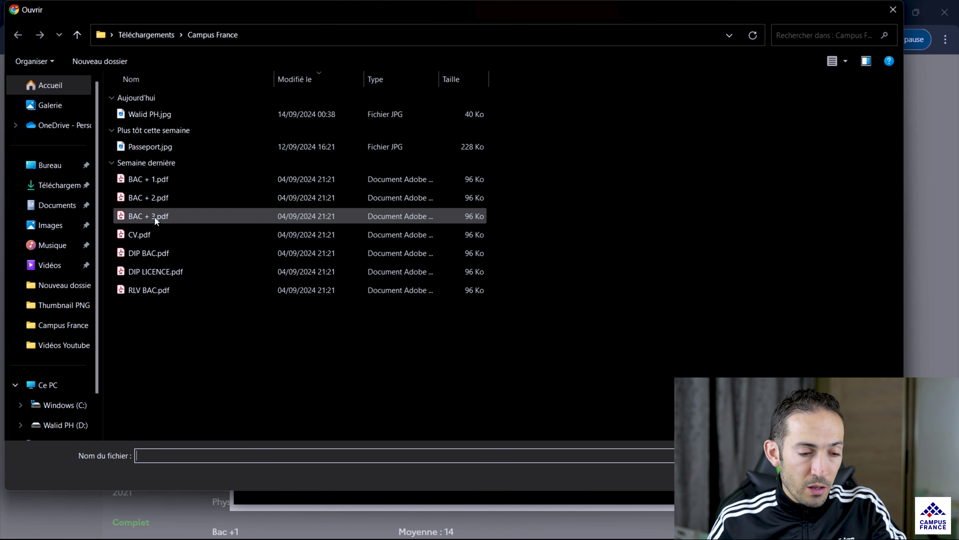
{"action": "left_click", "coordinate": [162, 218]}
{"action": "double_click", "coordinate": [165, 218]}
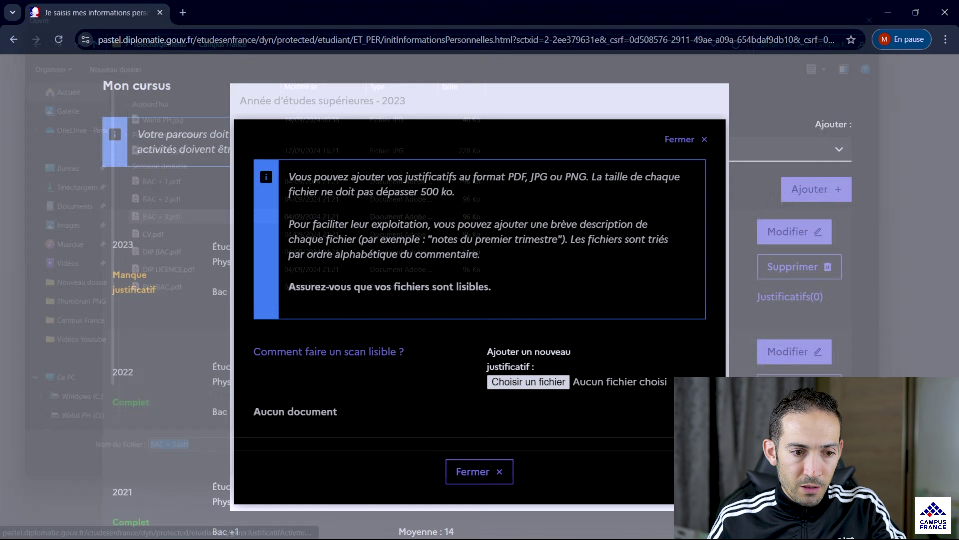
{"action": "scroll", "coordinate": [633, 456], "scroll_direction": "down", "scroll_amount": 1}
{"action": "scroll", "coordinate": [632, 456], "scroll_direction": "down", "scroll_amount": 2}
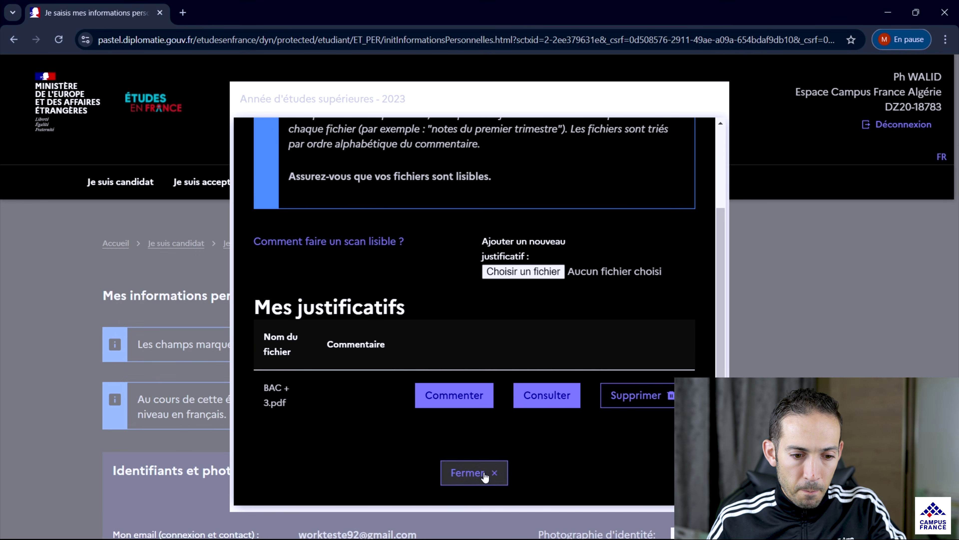
{"action": "left_click", "coordinate": [485, 473]}
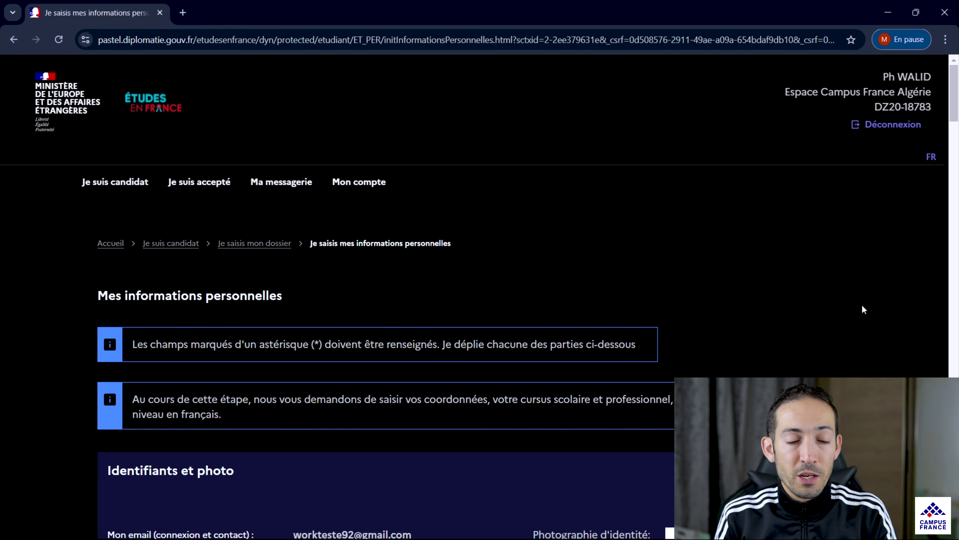
Add a higher-education diploma entry (Un diplôme d'études supérieures) in Mon cursus and set its year to 2023.
{"action": "scroll", "coordinate": [862, 305], "scroll_direction": "down", "scroll_amount": 5}
{"action": "scroll", "coordinate": [868, 352], "scroll_direction": "down", "scroll_amount": 20}
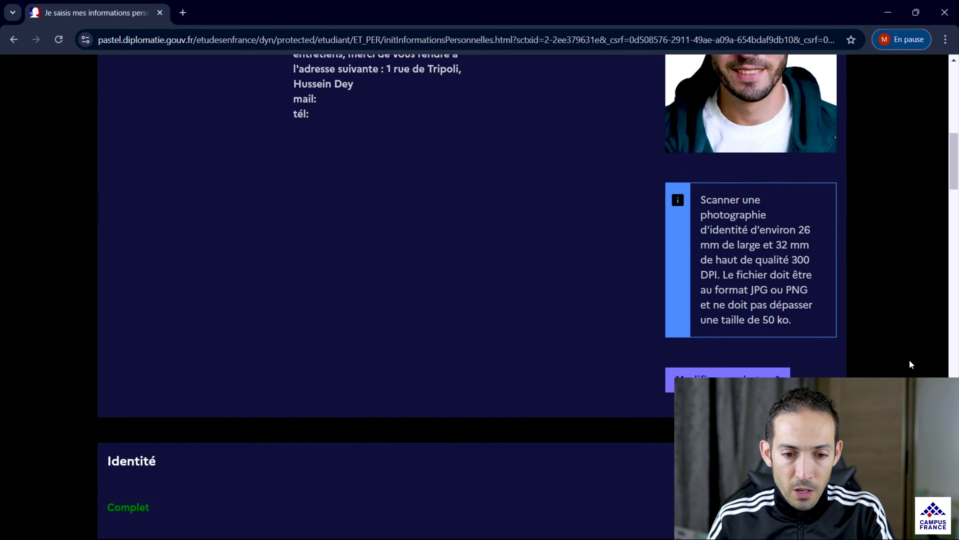
{"action": "scroll", "coordinate": [866, 357], "scroll_direction": "down", "scroll_amount": 8}
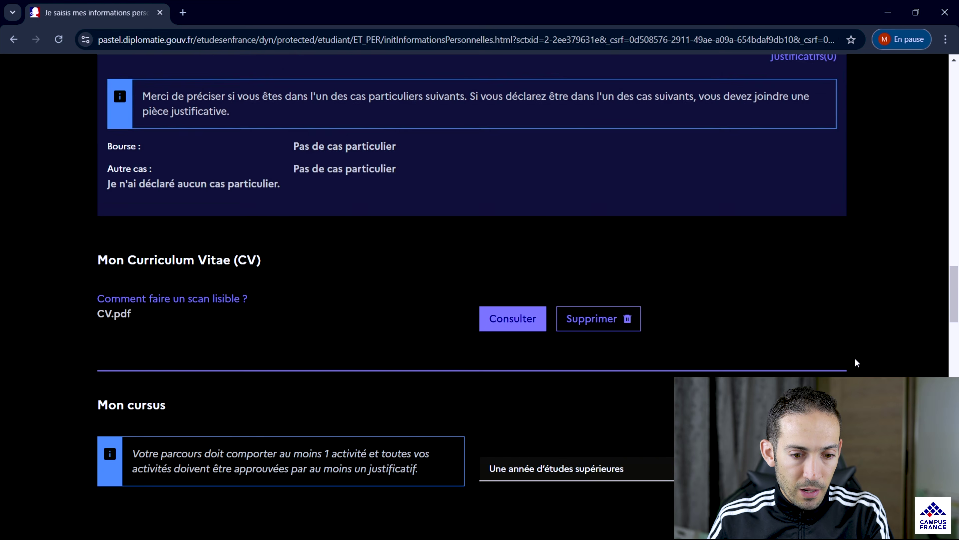
{"action": "left_click", "coordinate": [806, 195]}
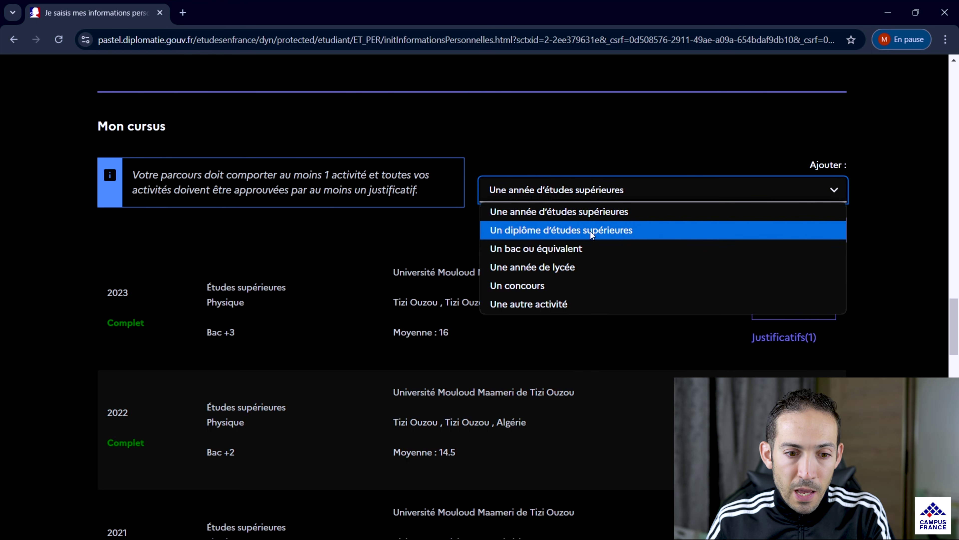
{"action": "left_click", "coordinate": [625, 230]}
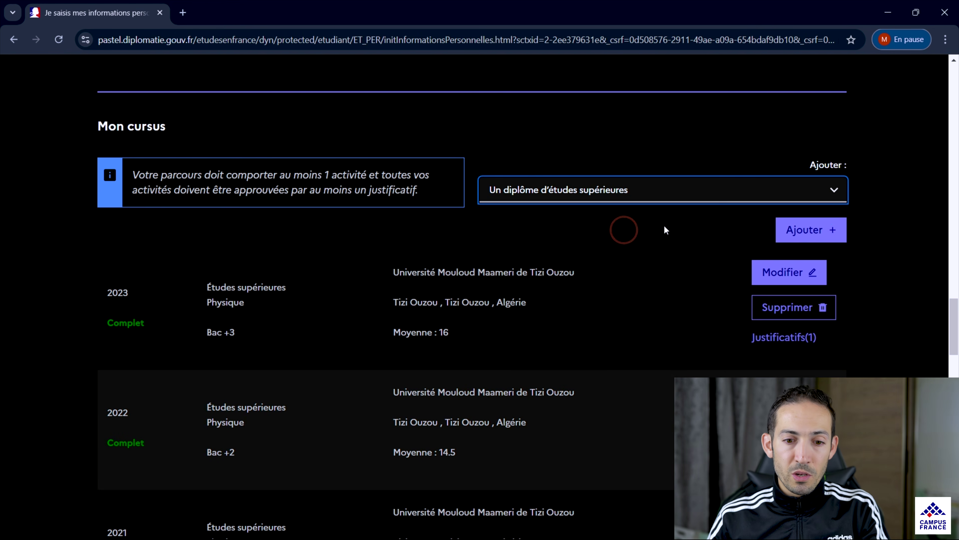
{"action": "left_click", "coordinate": [815, 231]}
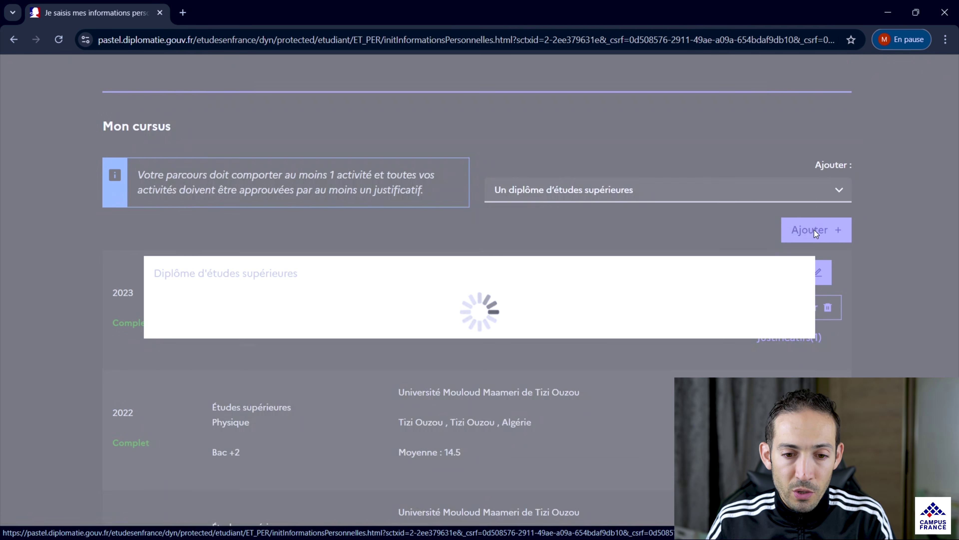
{"action": "left_click", "coordinate": [358, 219]}
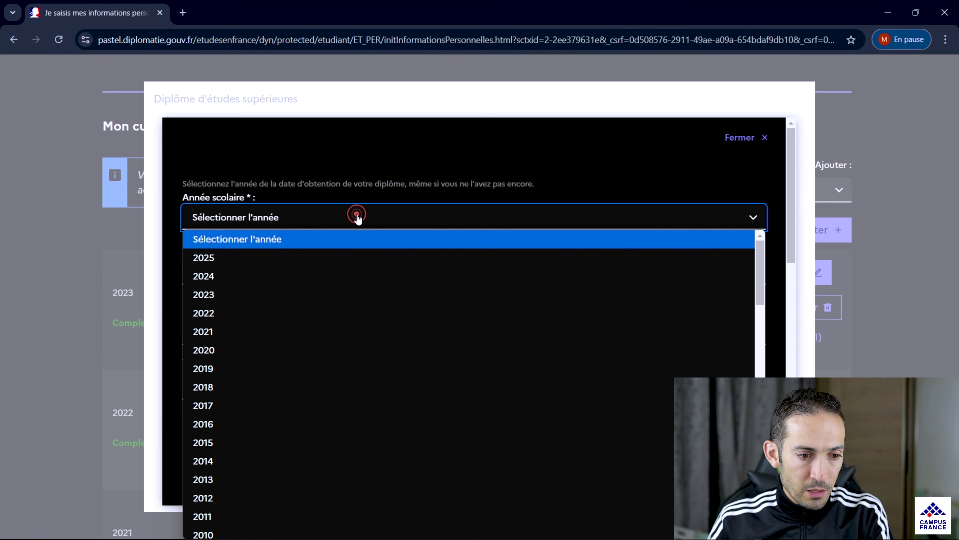
{"action": "left_click", "coordinate": [231, 295]}
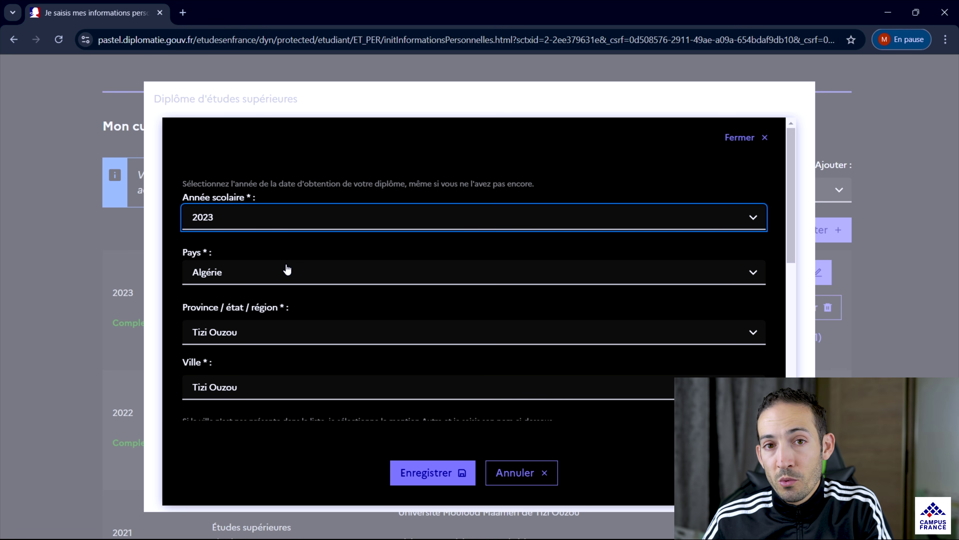
Set the diploma type to Diplôme de Licence (système LMD) and enter Physique as the exact diploma title.
{"action": "scroll", "coordinate": [368, 278], "scroll_direction": "down", "scroll_amount": 8}
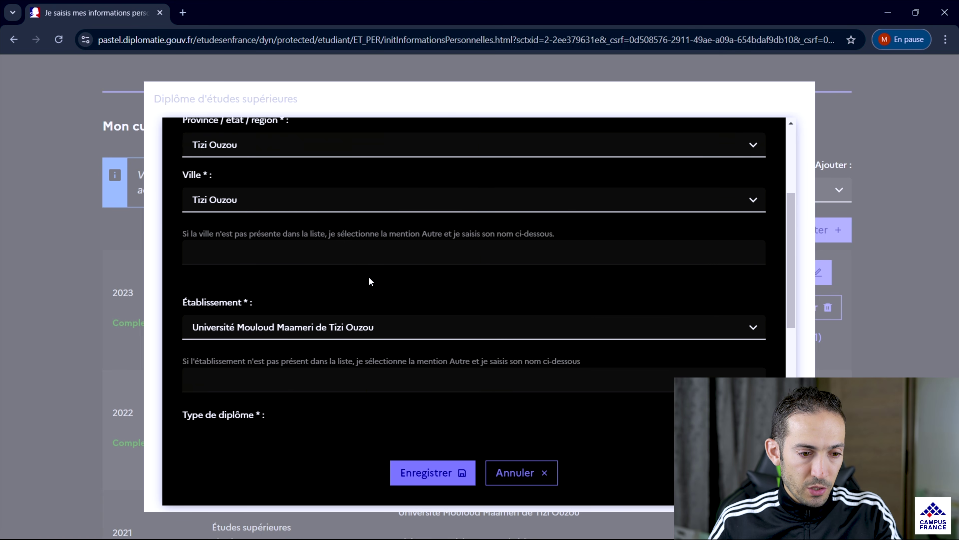
{"action": "scroll", "coordinate": [377, 279], "scroll_direction": "down", "scroll_amount": 2}
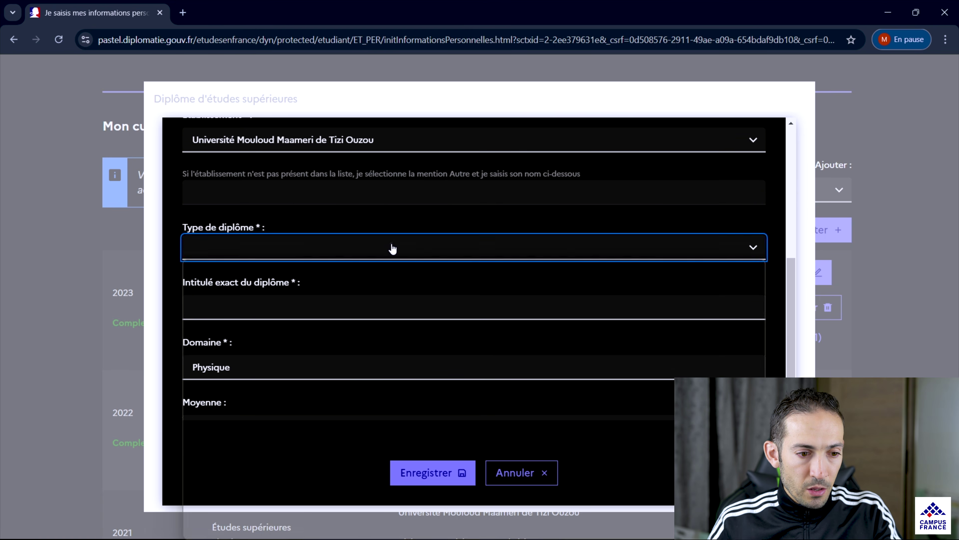
{"action": "left_click", "coordinate": [391, 247]}
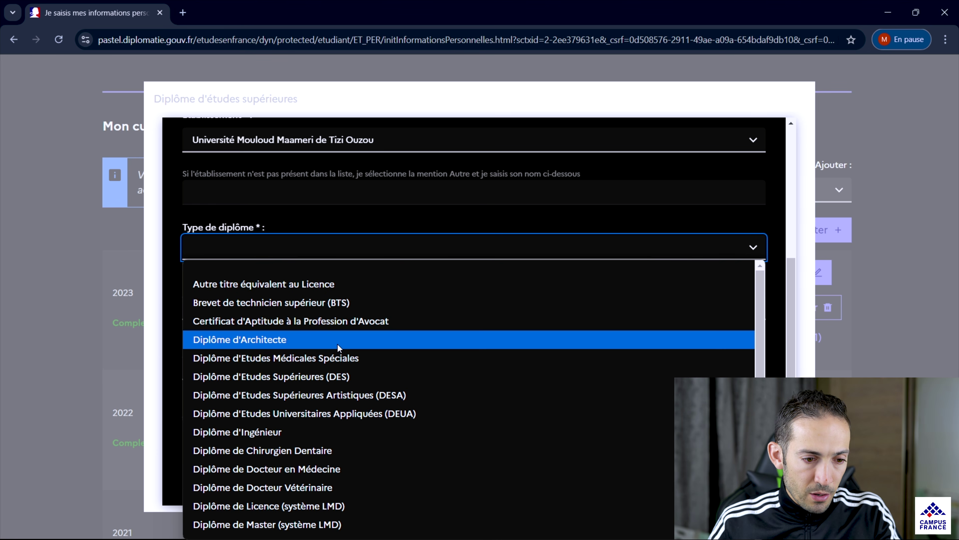
{"action": "scroll", "coordinate": [338, 344], "scroll_direction": "down", "scroll_amount": 5}
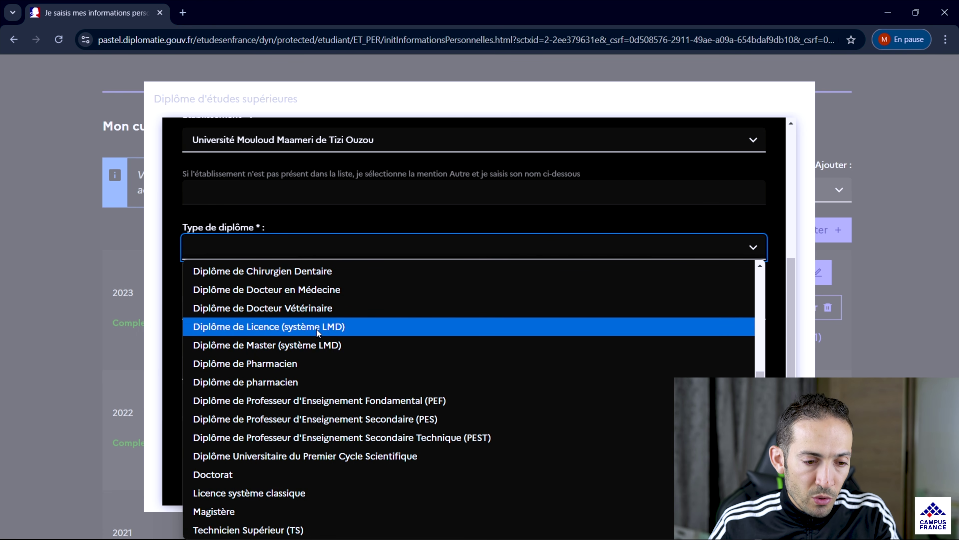
{"action": "left_click", "coordinate": [335, 327]}
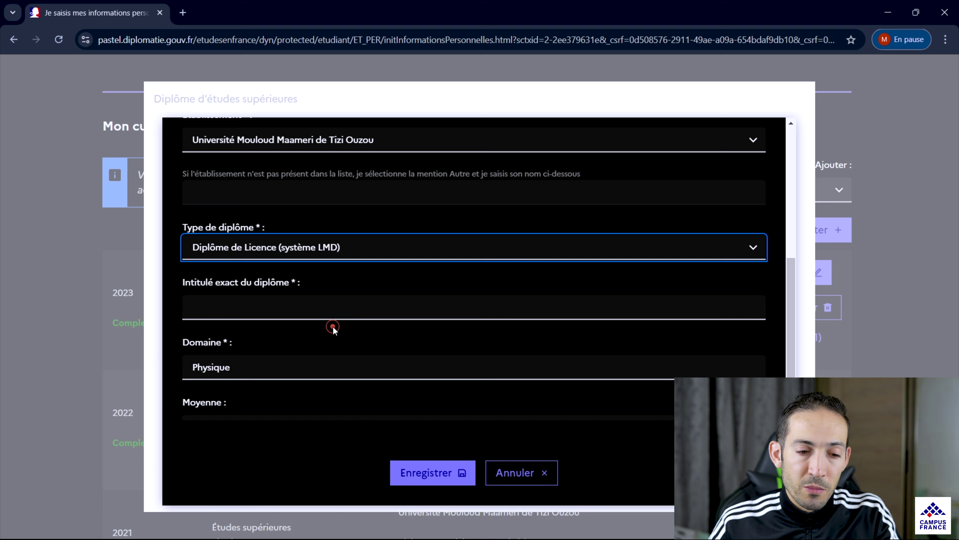
{"action": "left_click", "coordinate": [267, 310]}
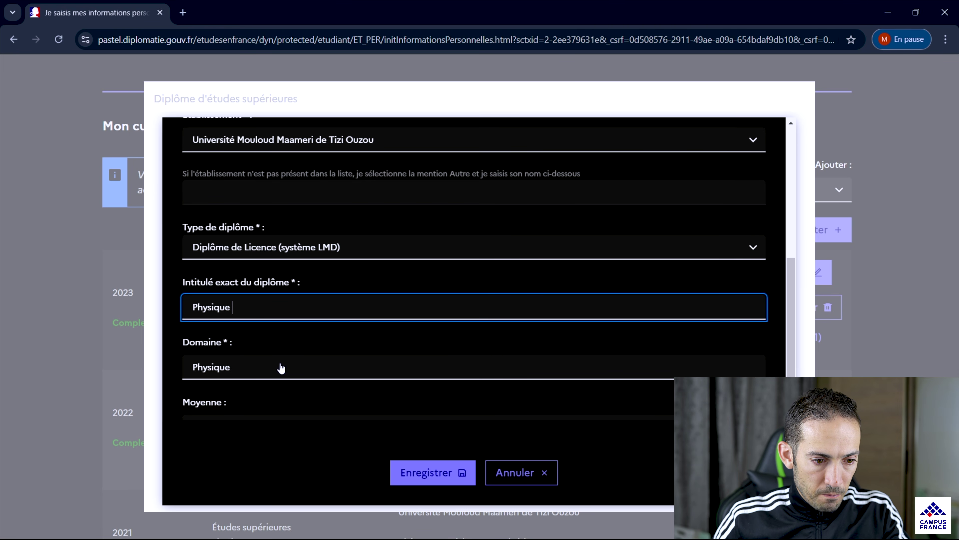
{"action": "left_click", "coordinate": [252, 463]}
Enter an average of 18 for the diploma and set its mention to Excellent.
{"action": "scroll", "coordinate": [268, 428], "scroll_direction": "down", "scroll_amount": 5}
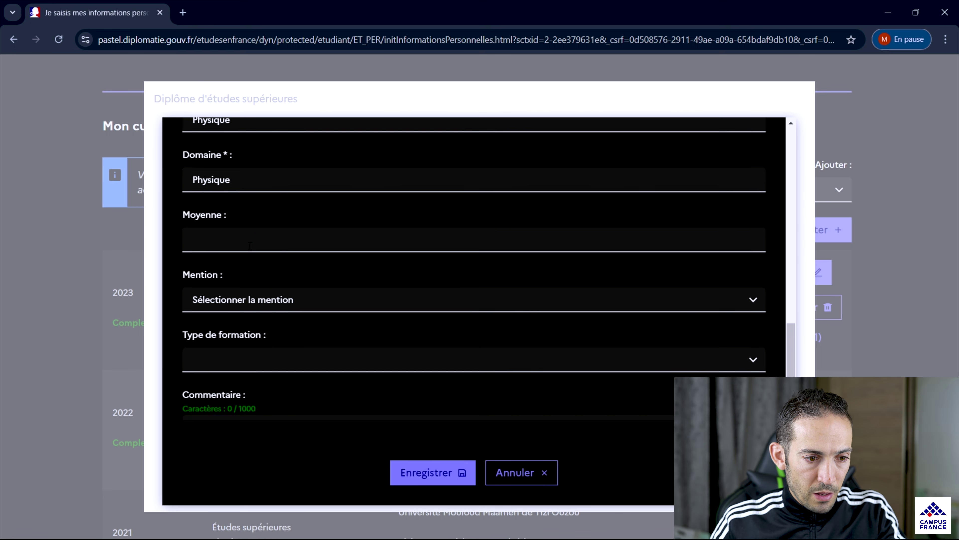
{"action": "left_click", "coordinate": [248, 238]}
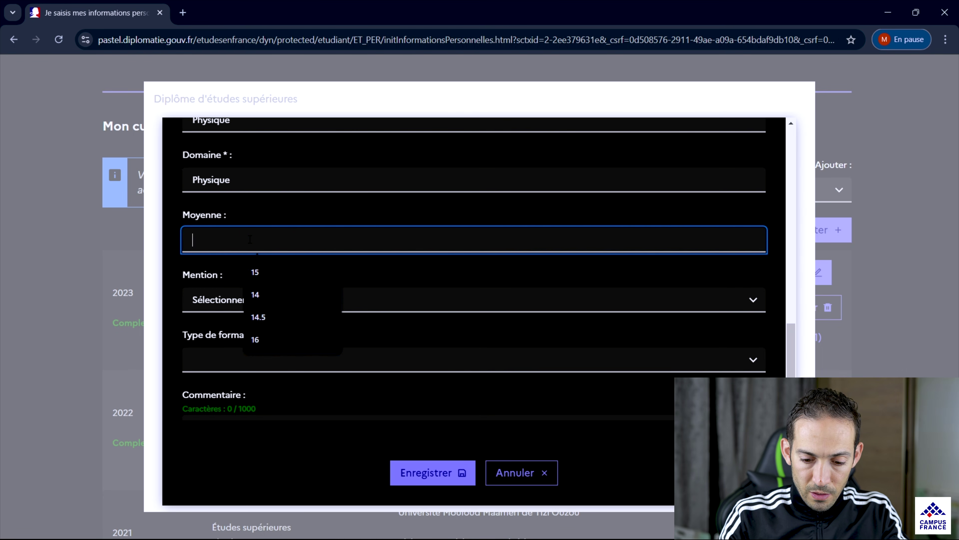
{"action": "type", "text": "18"}
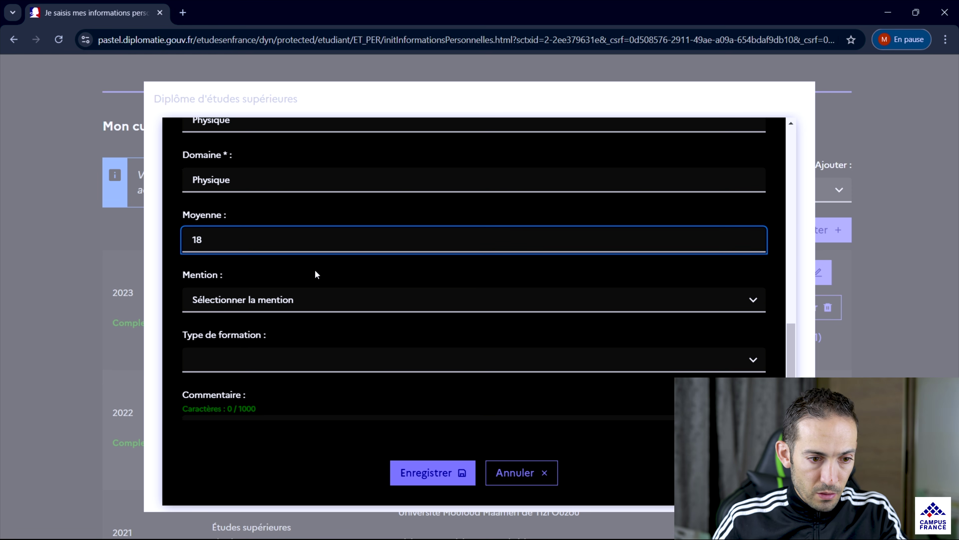
{"action": "left_click", "coordinate": [792, 245]}
{"action": "left_click_drag", "start_coordinate": [792, 272], "coordinate": [795, 413]}
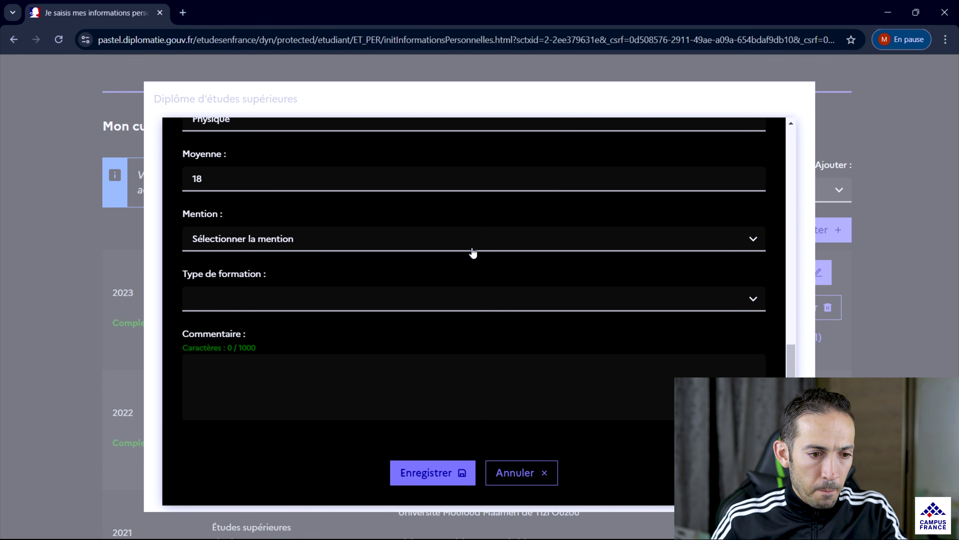
{"action": "left_click", "coordinate": [457, 236]}
{"action": "left_click", "coordinate": [277, 278]}
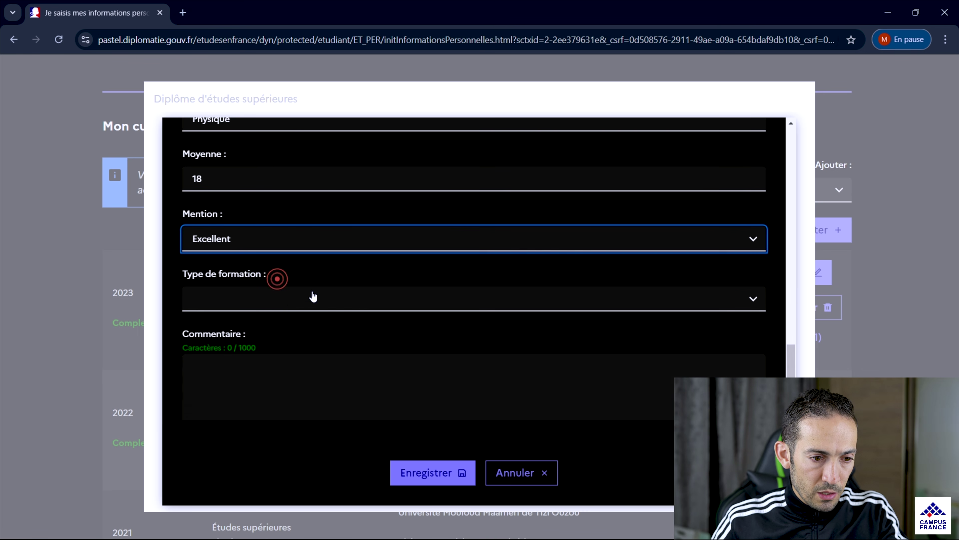
Set the diploma's type of training to En présentiel and save the entry.
{"action": "left_click", "coordinate": [283, 300]}
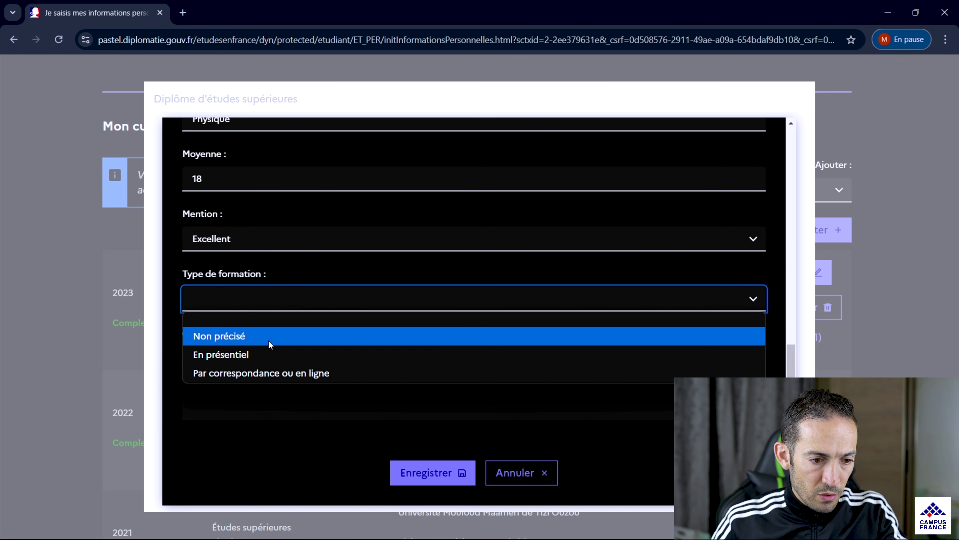
{"action": "left_click", "coordinate": [275, 357]}
{"action": "left_click", "coordinate": [256, 410]}
{"action": "left_click", "coordinate": [450, 480]}
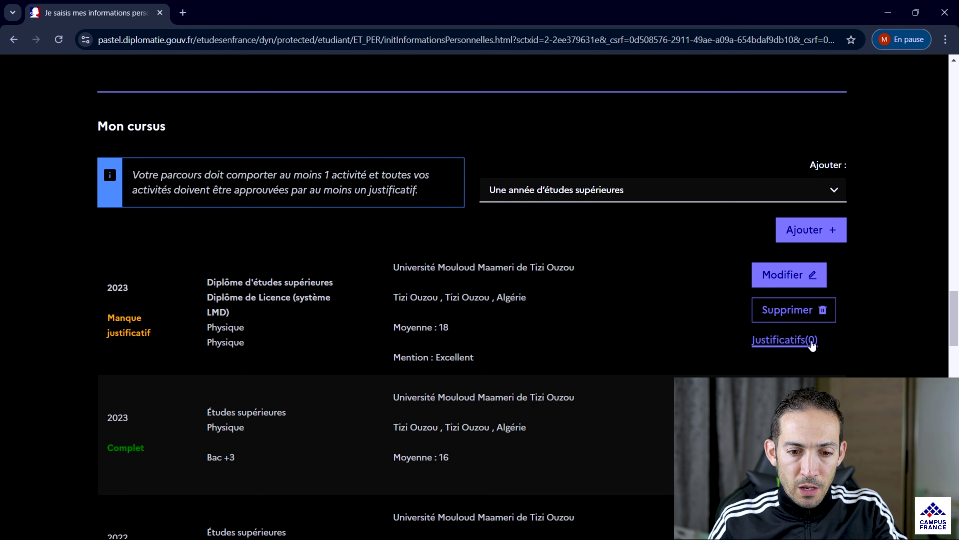
Attach DIP LICENCE.pdf as the supporting document for the 2023 Diplôme de Licence entry and close its documents window.
{"action": "left_click", "coordinate": [812, 342]}
{"action": "left_click", "coordinate": [531, 382]}
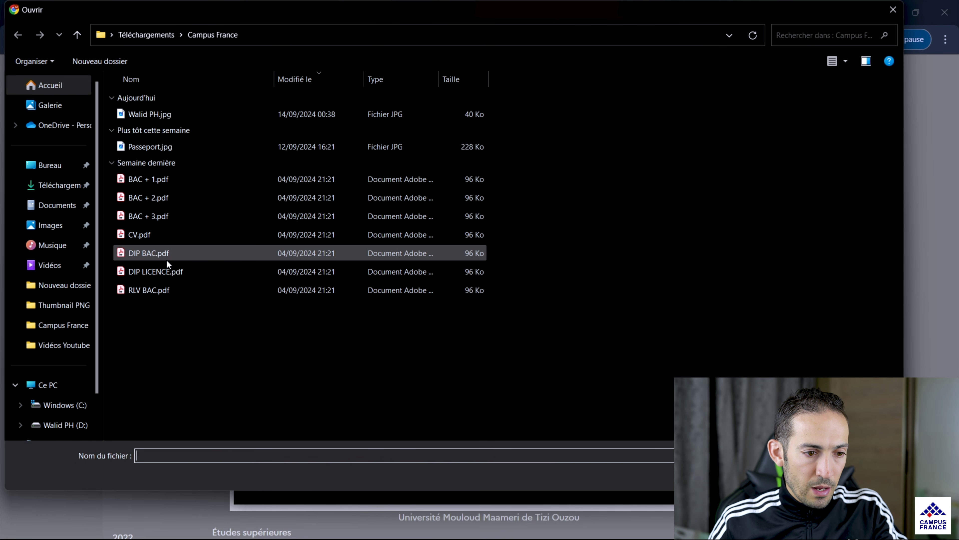
{"action": "left_click", "coordinate": [167, 272]}
{"action": "double_click", "coordinate": [168, 272]}
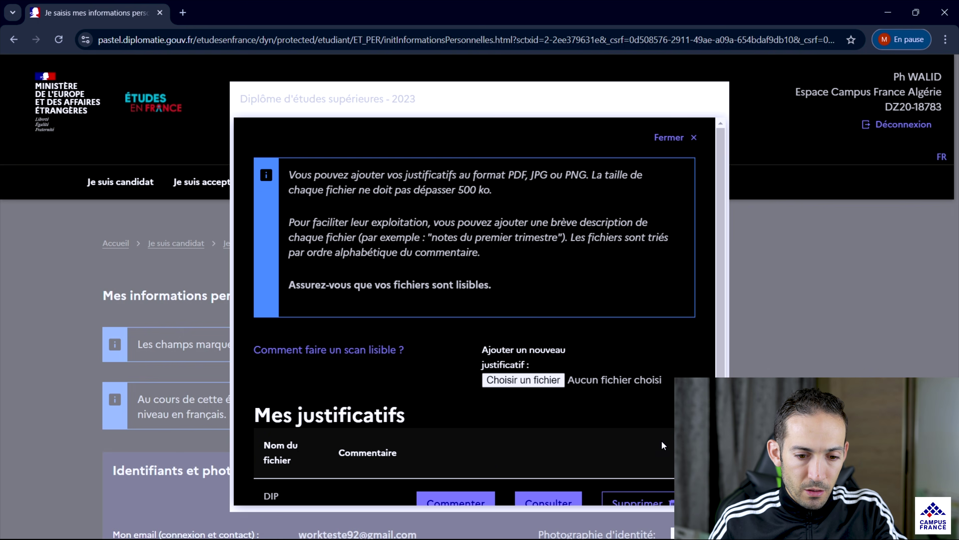
{"action": "scroll", "coordinate": [662, 446], "scroll_direction": "down", "scroll_amount": 3}
{"action": "left_click", "coordinate": [464, 471]}
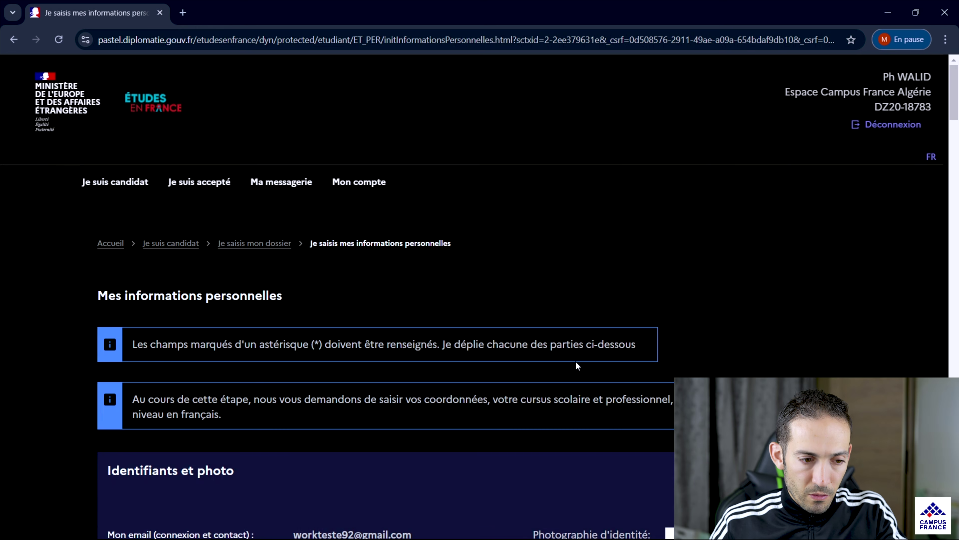
Add a high-school year entry (Une année de lycée) in Mon cursus and set its year to 2017.
{"action": "scroll", "coordinate": [575, 360], "scroll_direction": "down", "scroll_amount": 15}
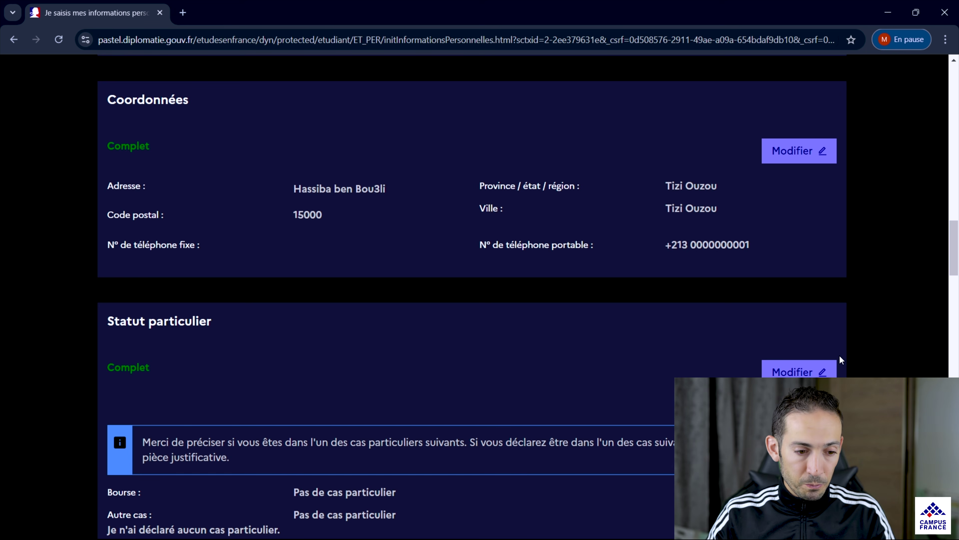
{"action": "scroll", "coordinate": [880, 249], "scroll_direction": "down", "scroll_amount": 5}
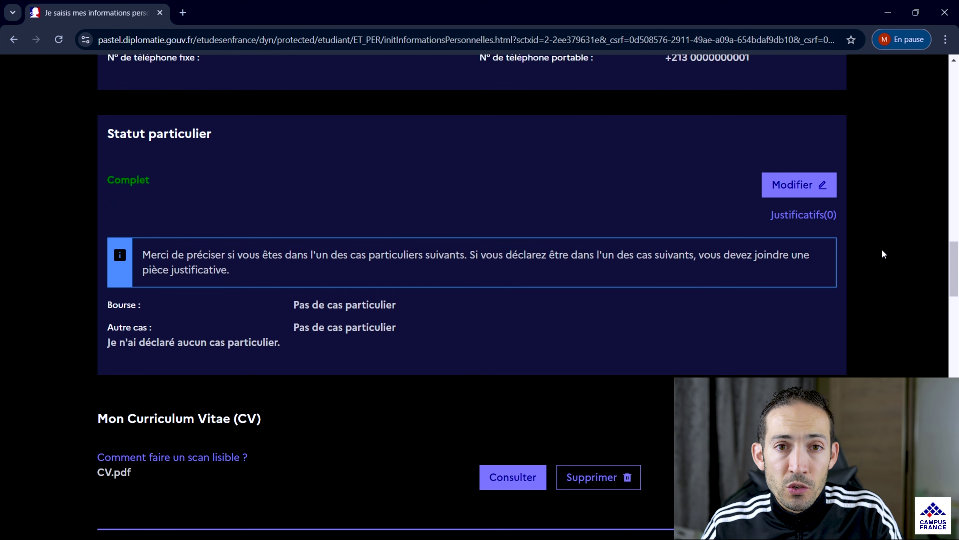
{"action": "scroll", "coordinate": [848, 363], "scroll_direction": "down", "scroll_amount": 15}
{"action": "scroll", "coordinate": [854, 365], "scroll_direction": "down", "scroll_amount": 8}
{"action": "scroll", "coordinate": [854, 359], "scroll_direction": "up", "scroll_amount": 16}
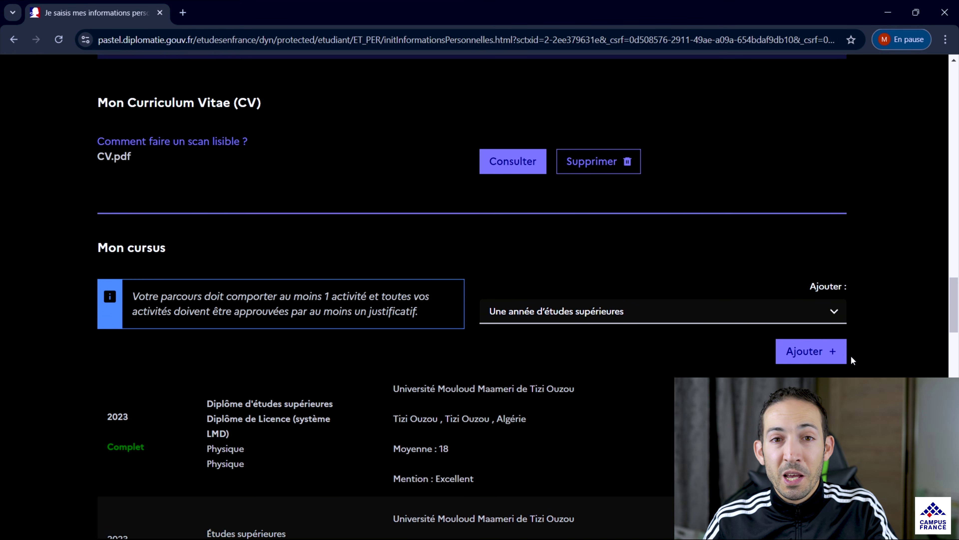
{"action": "left_click", "coordinate": [823, 317]}
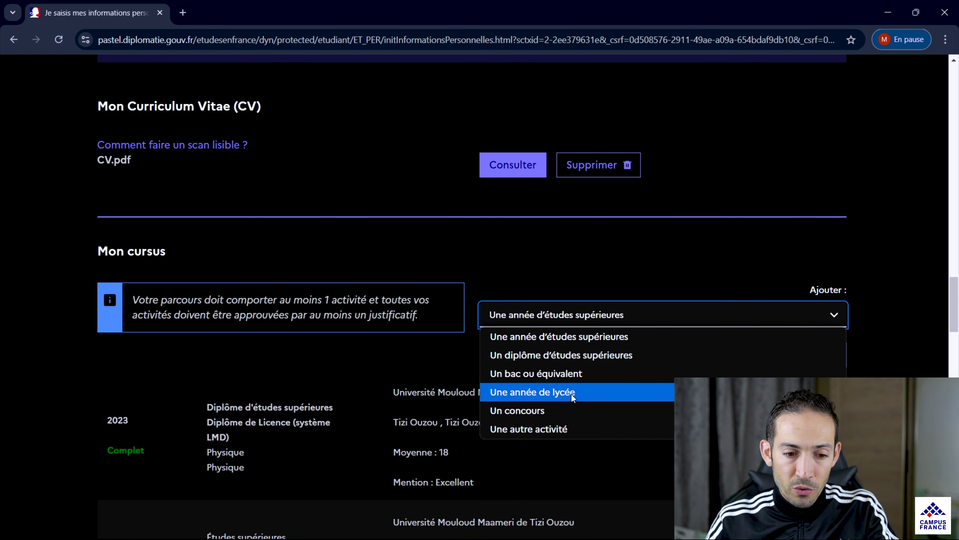
{"action": "left_click", "coordinate": [575, 393]}
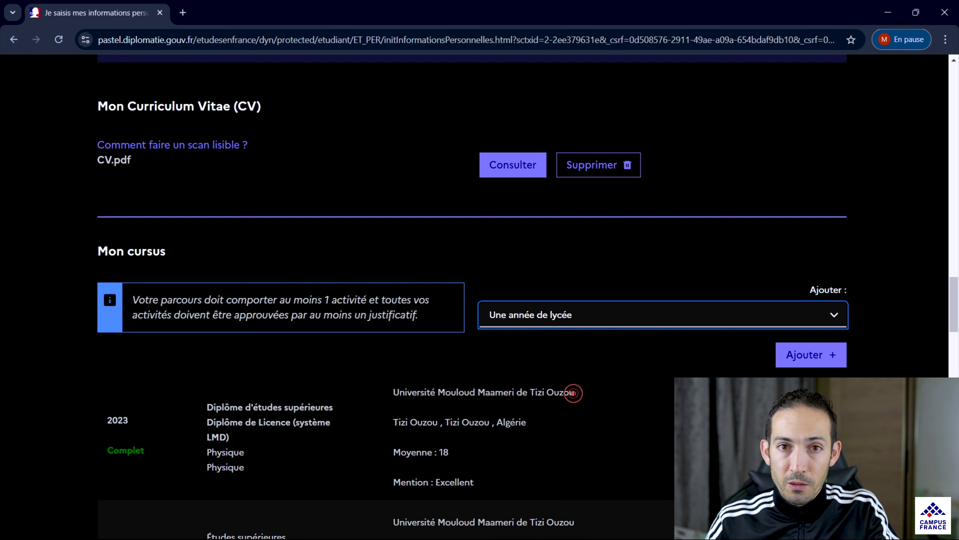
{"action": "left_click", "coordinate": [845, 359]}
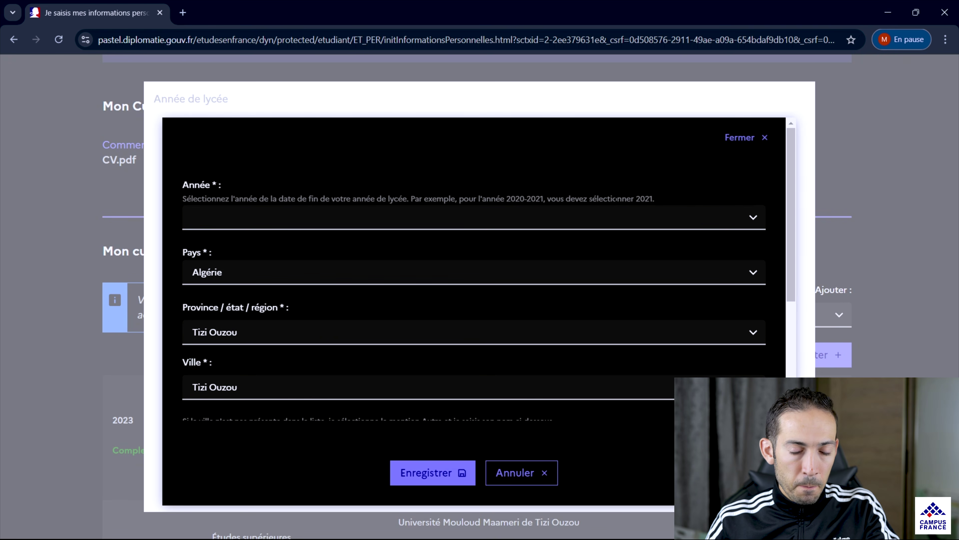
{"action": "left_click", "coordinate": [746, 216]}
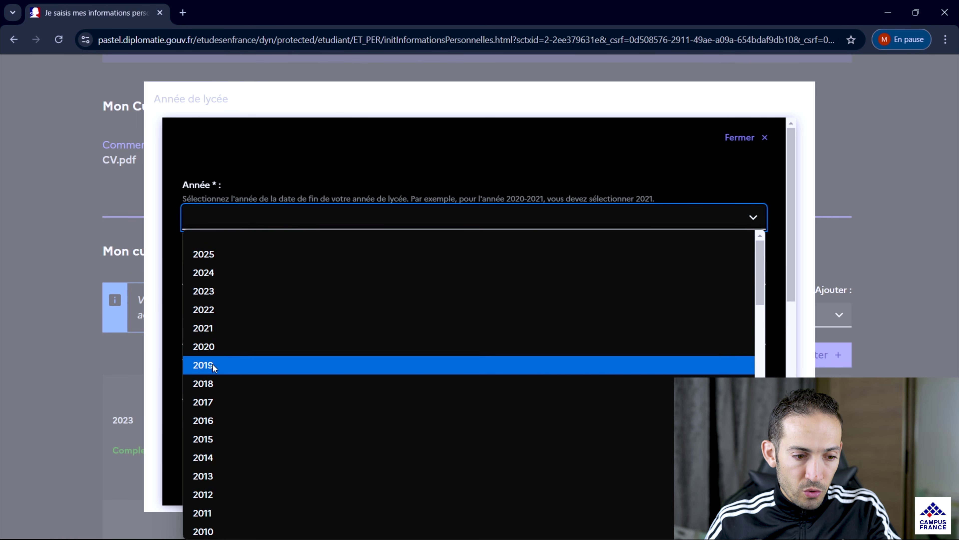
{"action": "left_click", "coordinate": [213, 402]}
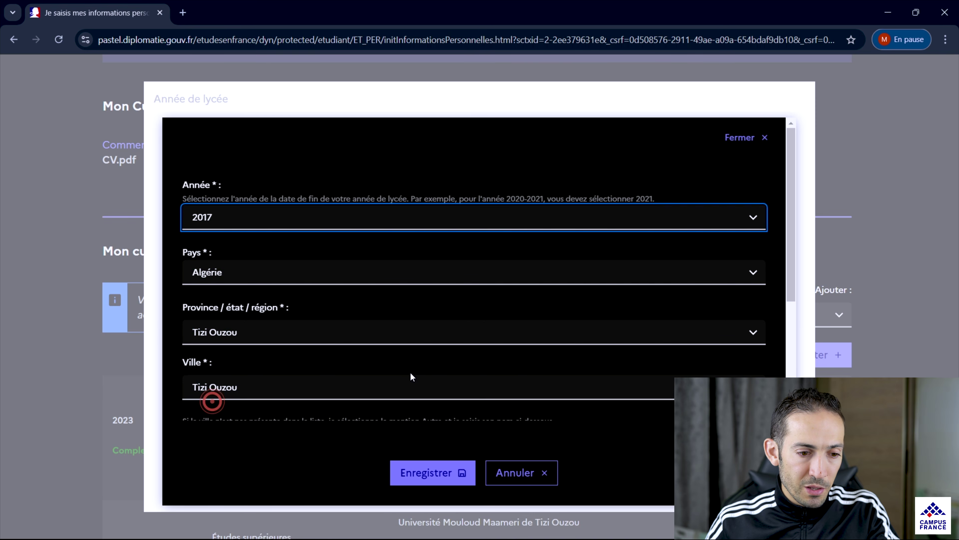
Set the high-school year's establishment to Autre and enter the school's name.
{"action": "scroll", "coordinate": [469, 321], "scroll_direction": "down", "scroll_amount": 2}
{"action": "scroll", "coordinate": [468, 320], "scroll_direction": "down", "scroll_amount": 3}
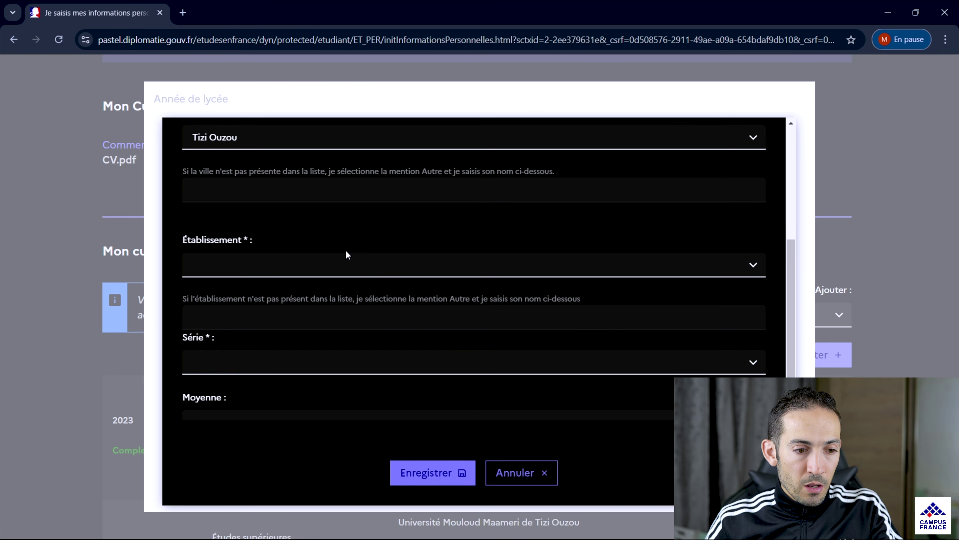
{"action": "left_click", "coordinate": [426, 269]}
{"action": "left_click", "coordinate": [297, 302]}
{"action": "left_click", "coordinate": [253, 322]}
{"action": "left_click", "coordinate": [265, 348]}
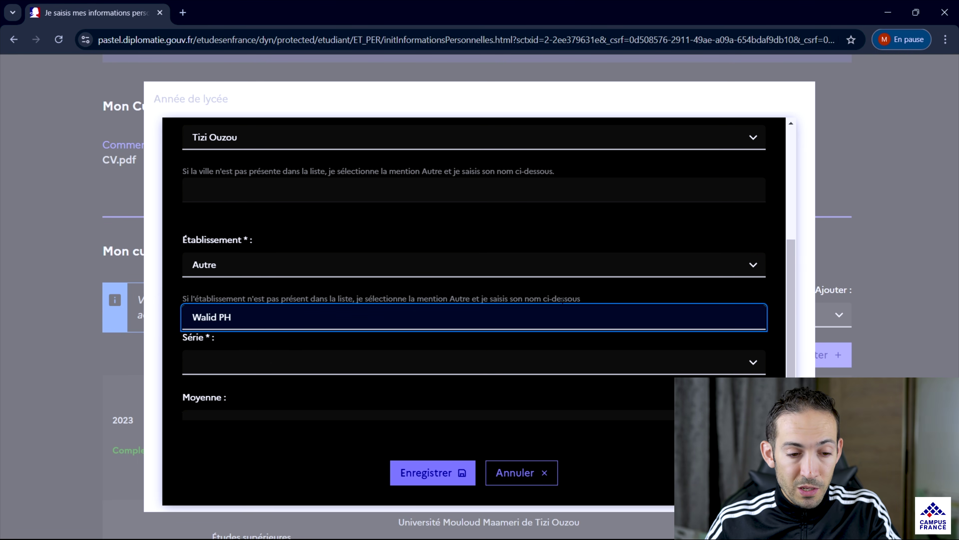
Set the series to Niveau BAC-2 : 1ère année du lycée (classe de Seconde), enter an average of 13, and save the entry.
{"action": "left_click", "coordinate": [348, 362]}
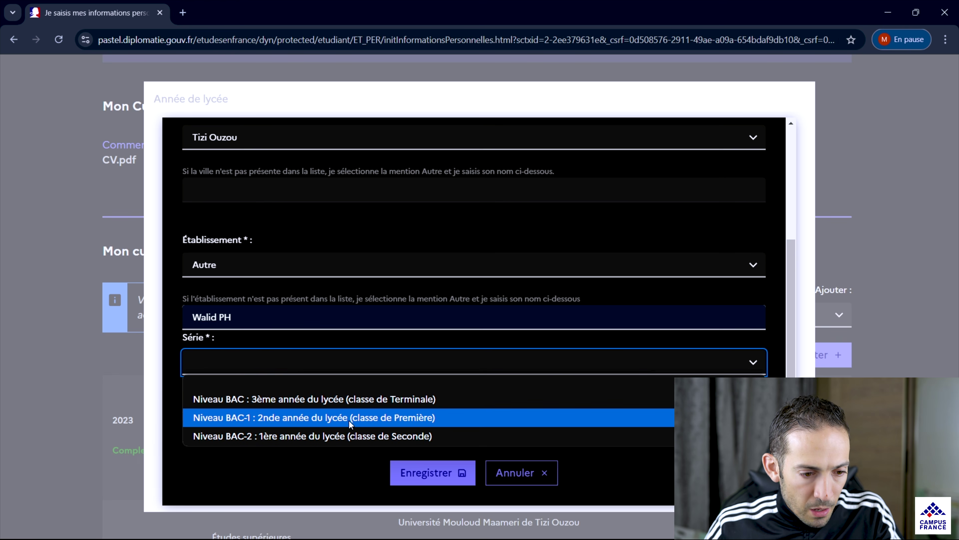
{"action": "left_click", "coordinate": [341, 438]}
{"action": "scroll", "coordinate": [641, 389], "scroll_direction": "down", "scroll_amount": 3}
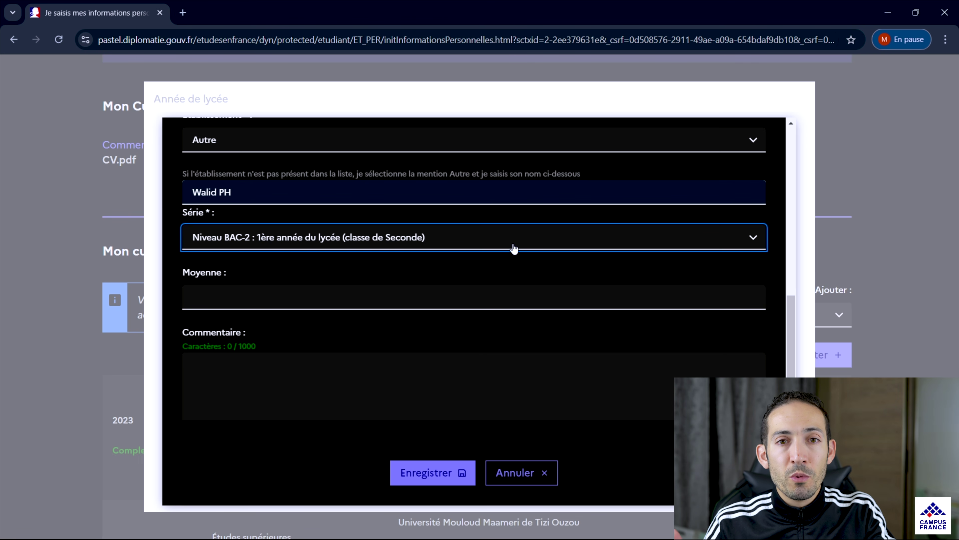
{"action": "left_click", "coordinate": [316, 296]}
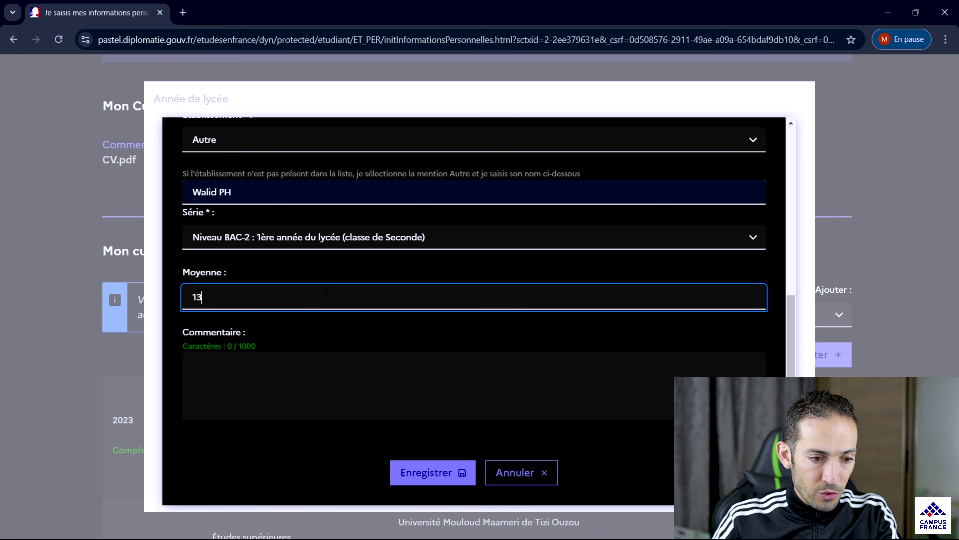
{"action": "left_click", "coordinate": [430, 472]}
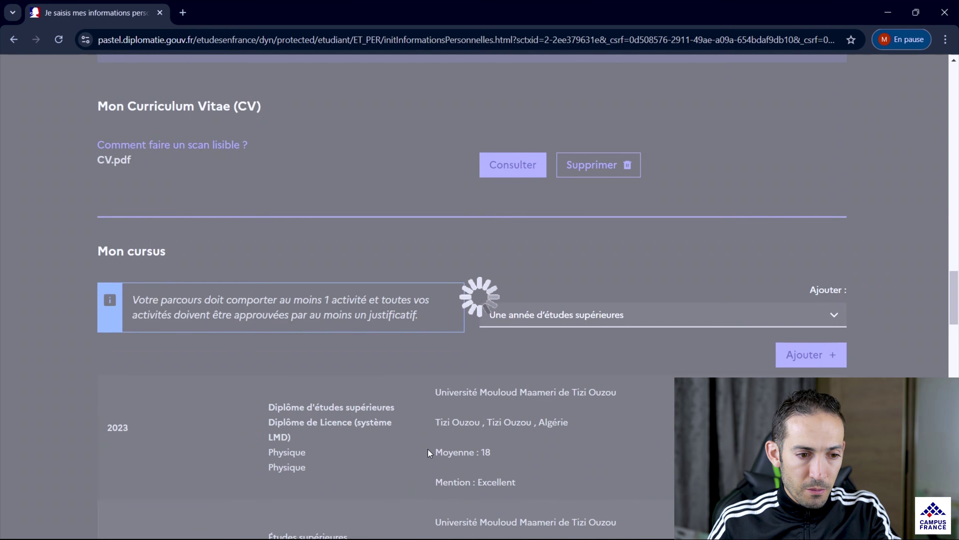
Attach BAC + 1.pdf as the supporting document for the 2017 high-school year and close its documents window.
{"action": "scroll", "coordinate": [592, 405], "scroll_direction": "down", "scroll_amount": 18}
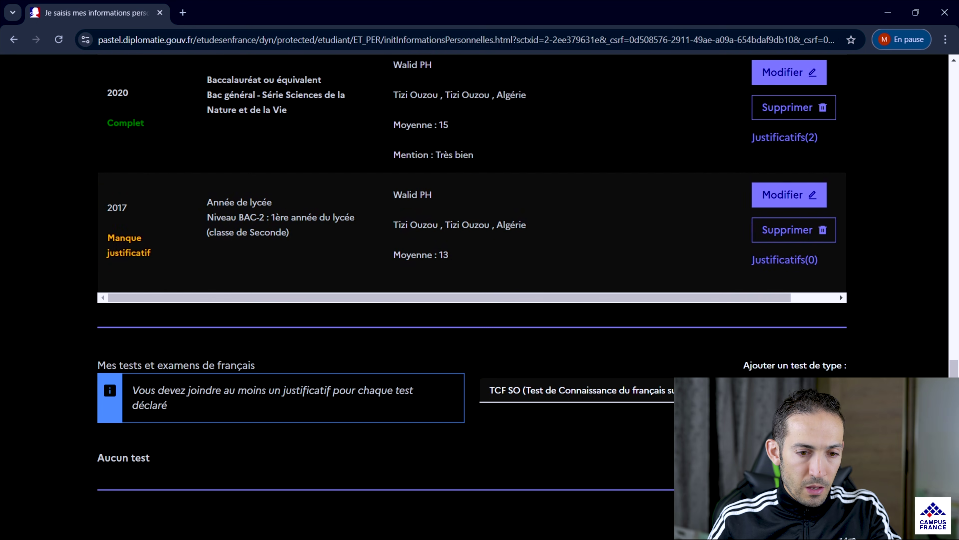
{"action": "left_click", "coordinate": [793, 261]}
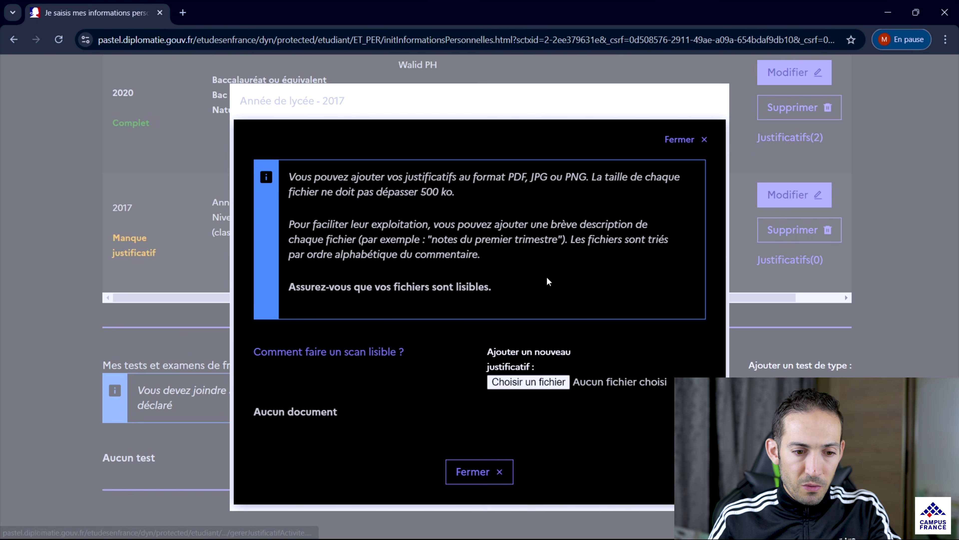
{"action": "left_click", "coordinate": [548, 383]}
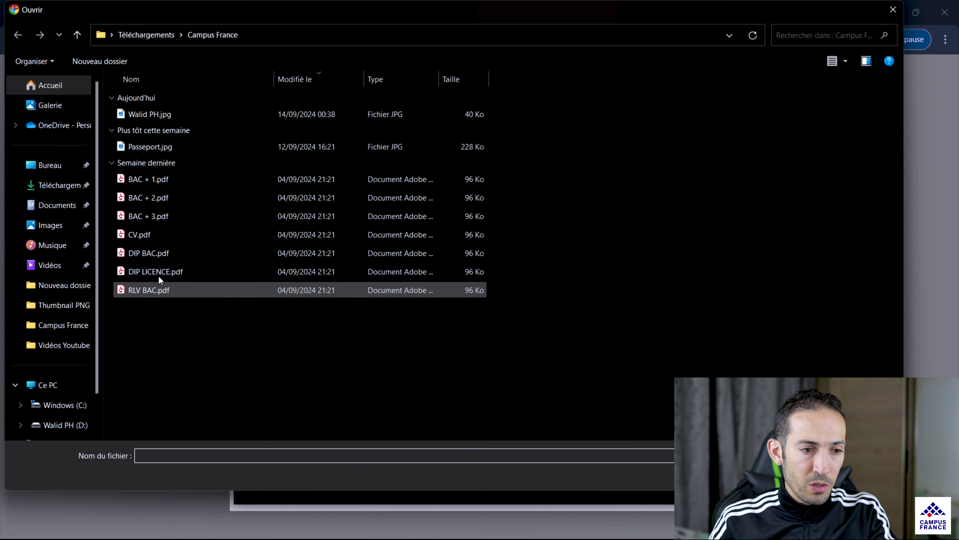
{"action": "double_click", "coordinate": [159, 180]}
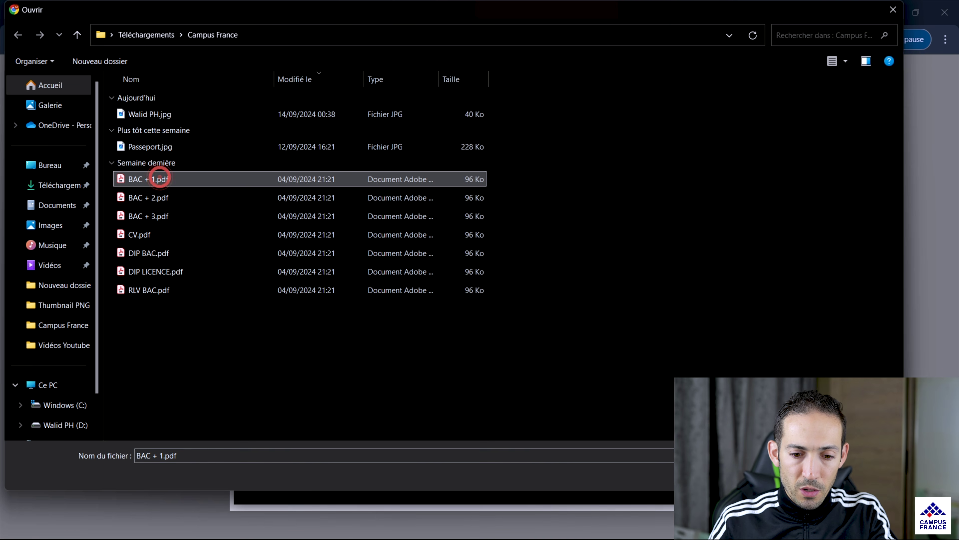
{"action": "scroll", "coordinate": [597, 438], "scroll_direction": "down", "scroll_amount": 3}
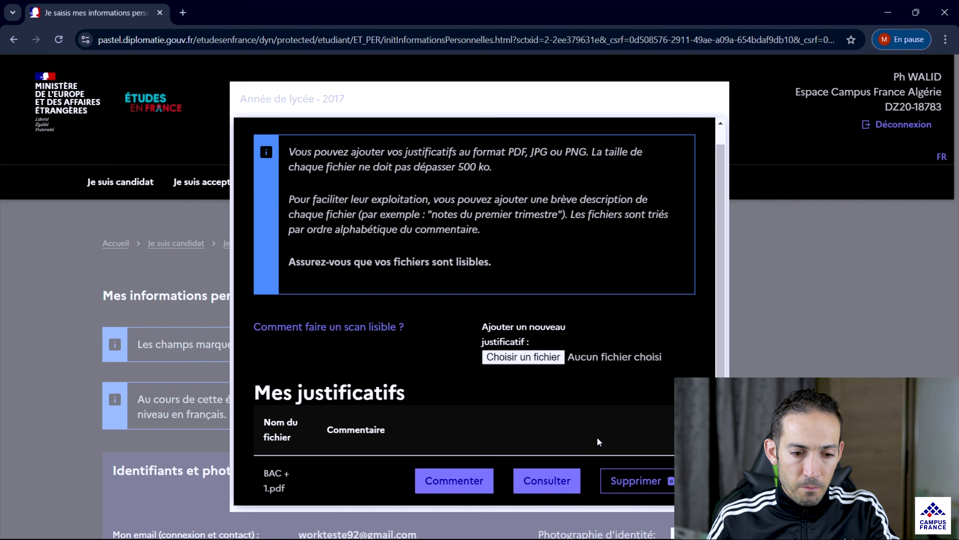
{"action": "left_click", "coordinate": [491, 479]}
Add another high-school year entry (Une année de lycée) in Mon cursus and set its year to 2018.
{"action": "scroll", "coordinate": [739, 278], "scroll_direction": "down", "scroll_amount": 10}
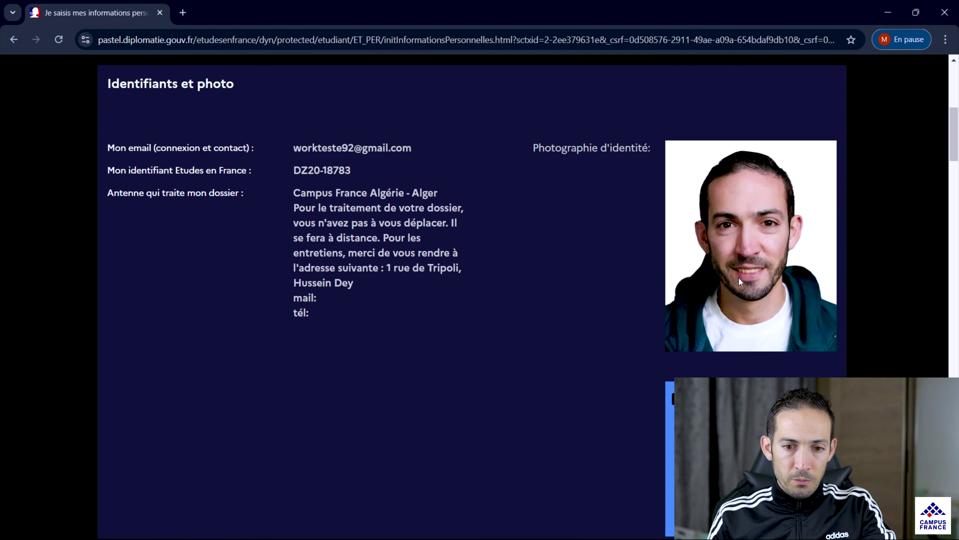
{"action": "left_click_drag", "start_coordinate": [954, 189], "coordinate": [956, 287]}
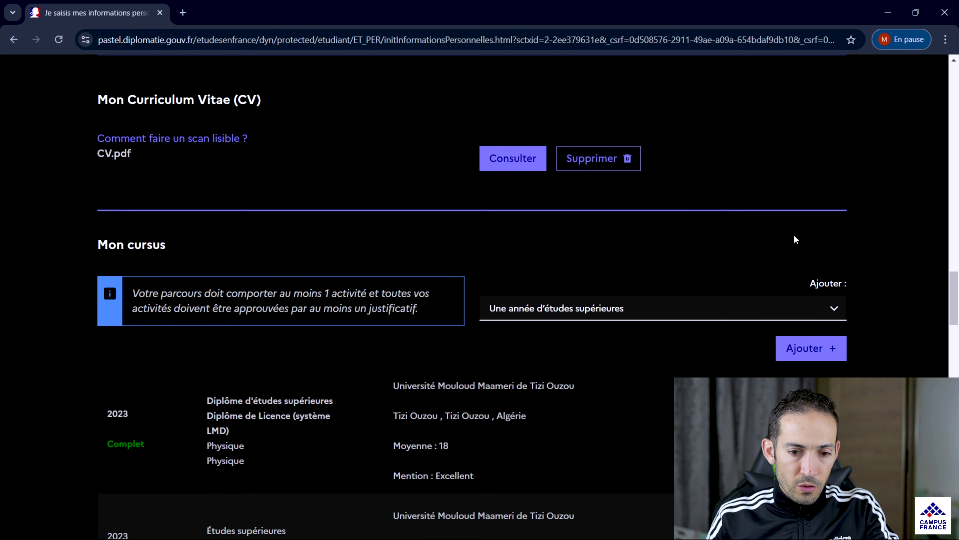
{"action": "left_click", "coordinate": [825, 309]}
{"action": "left_click", "coordinate": [583, 391]}
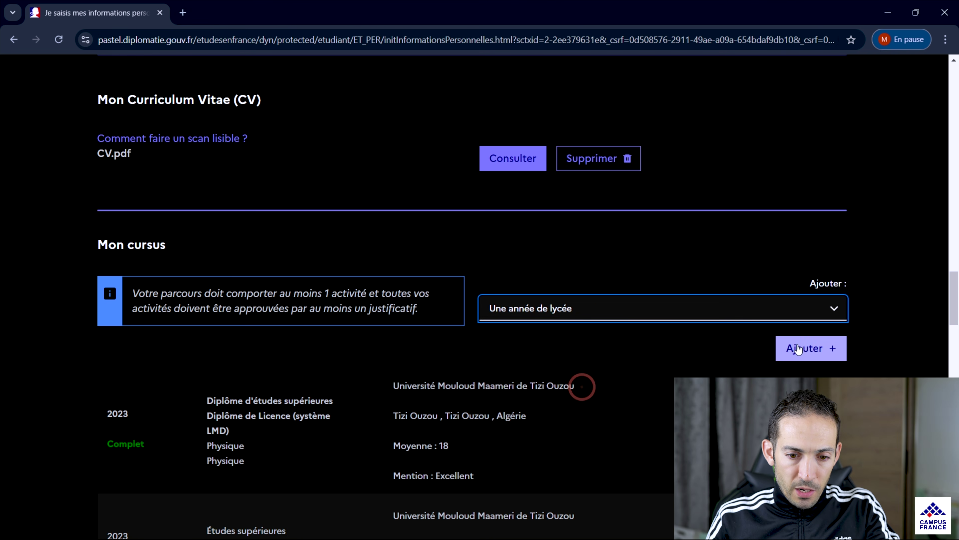
{"action": "left_click", "coordinate": [807, 349]}
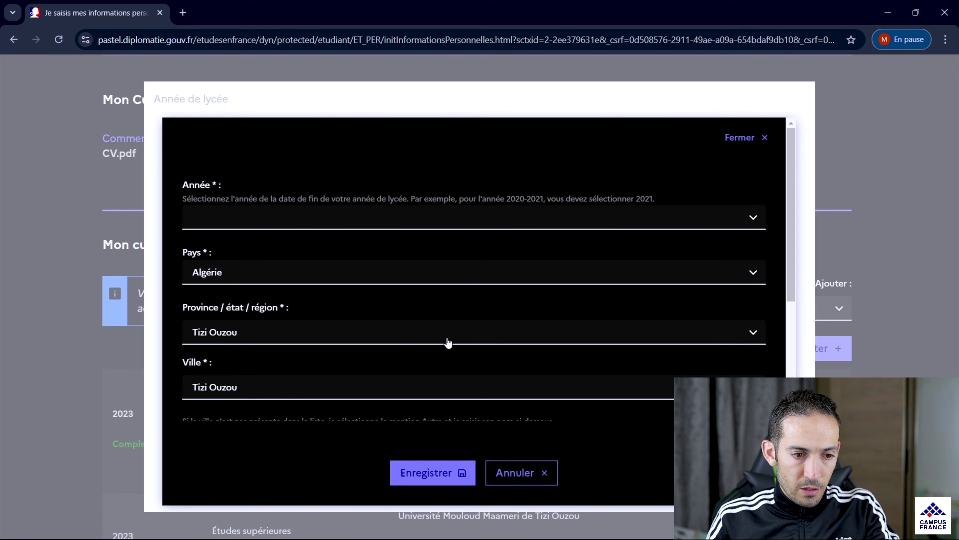
{"action": "left_click", "coordinate": [633, 225]}
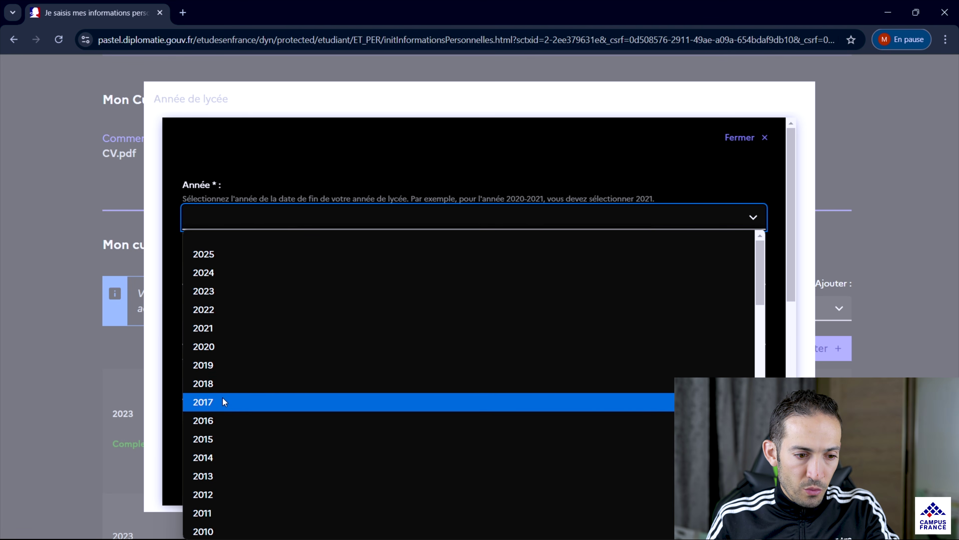
{"action": "left_click", "coordinate": [203, 383]}
Set the series to Niveau BAC-1 : 2nde année du lycée (classe de Première), enter an average of 15, and try to save.
{"action": "scroll", "coordinate": [559, 353], "scroll_direction": "down", "scroll_amount": 9}
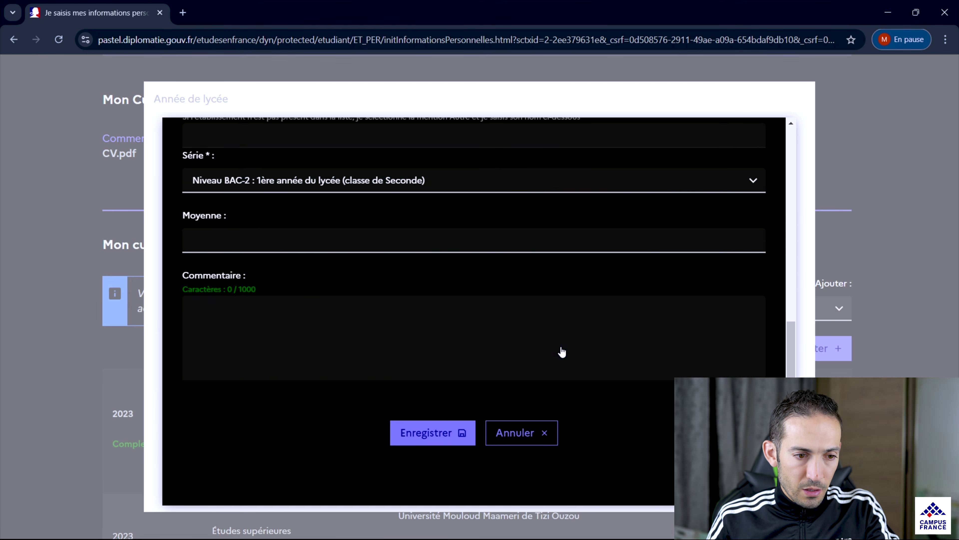
{"action": "scroll", "coordinate": [536, 352], "scroll_direction": "up", "scroll_amount": 4}
{"action": "left_click", "coordinate": [500, 374]}
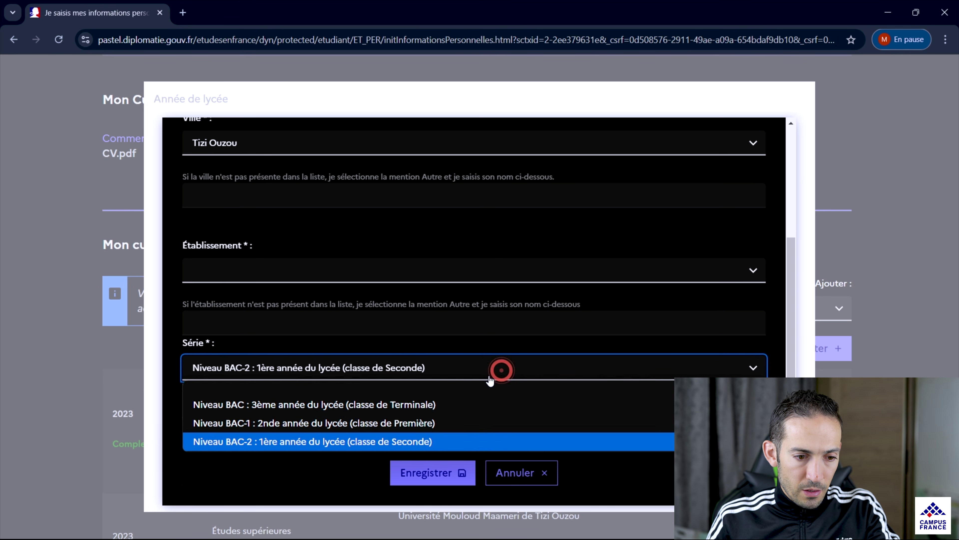
{"action": "left_click", "coordinate": [327, 423]}
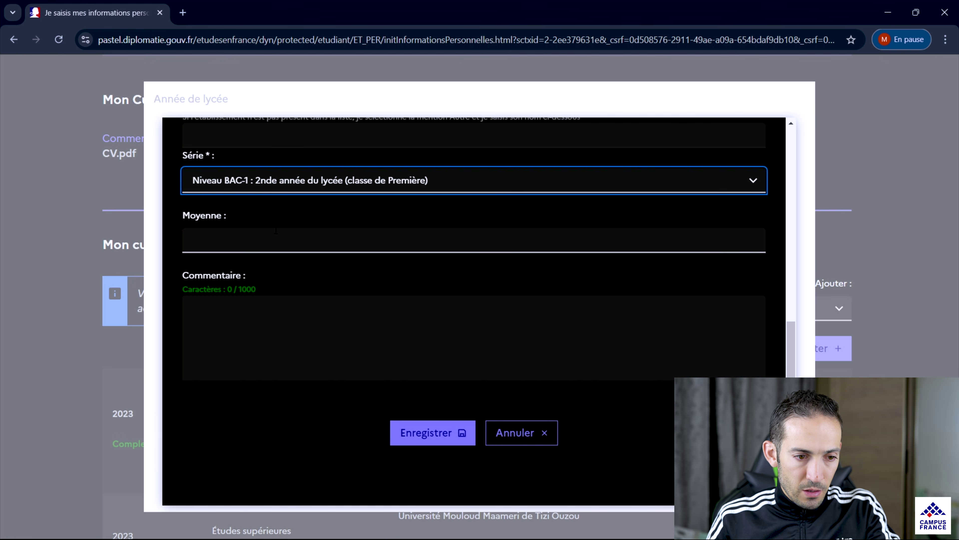
{"action": "left_click", "coordinate": [272, 241]}
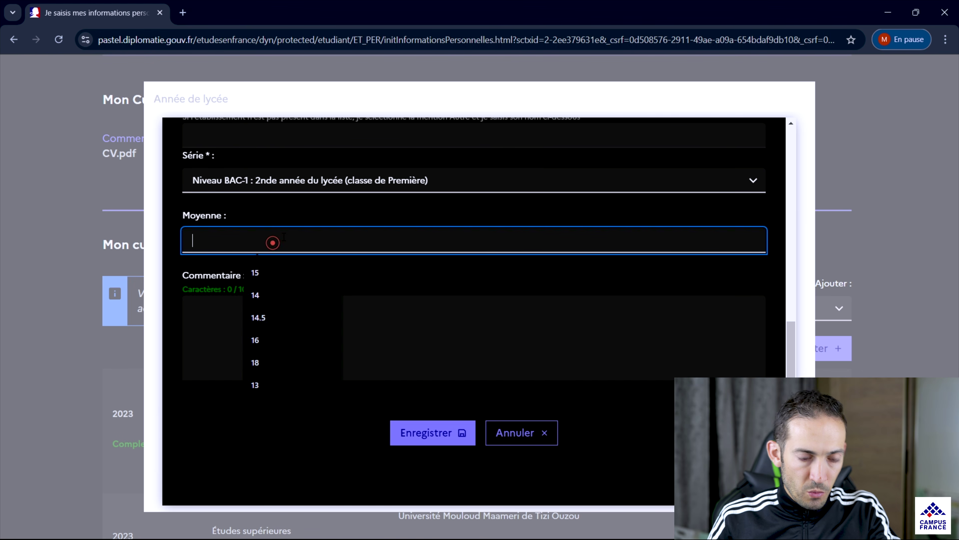
{"action": "type", "text": "15"}
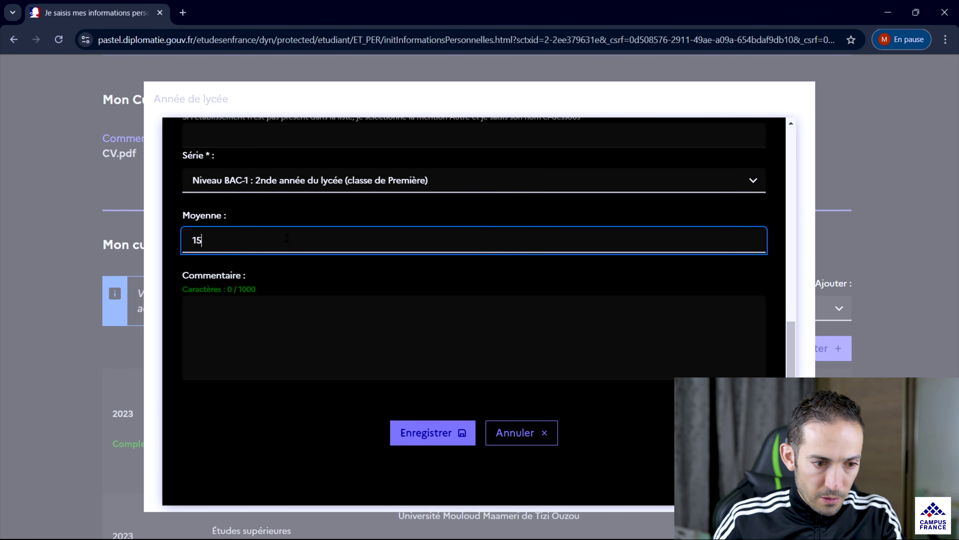
{"action": "left_click", "coordinate": [447, 440]}
Set the 2018 high-school year's establishment to Autre, enter the school's name, and save the entry.
{"action": "left_click", "coordinate": [311, 319]}
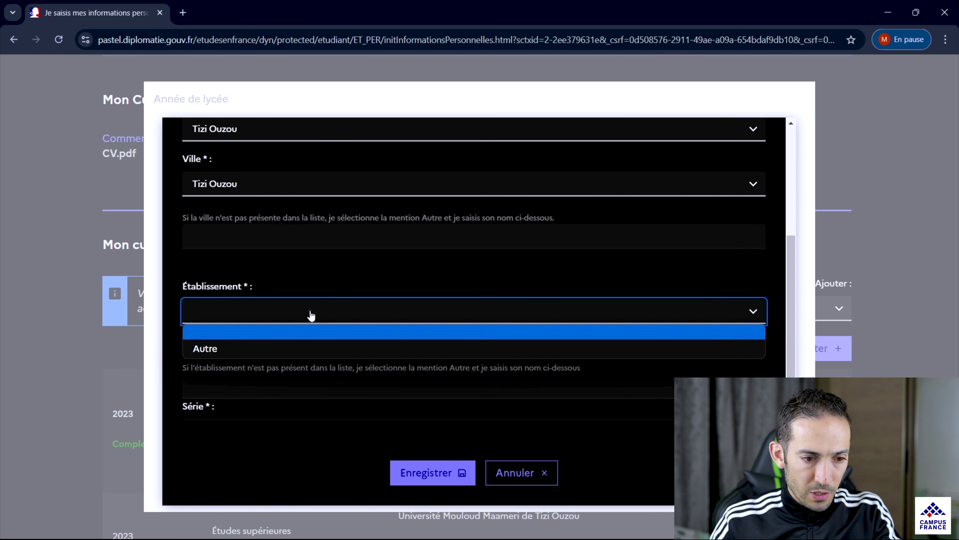
{"action": "left_click", "coordinate": [271, 347]}
{"action": "left_click", "coordinate": [234, 395]}
{"action": "left_click", "coordinate": [245, 422]}
{"action": "left_click", "coordinate": [435, 474]}
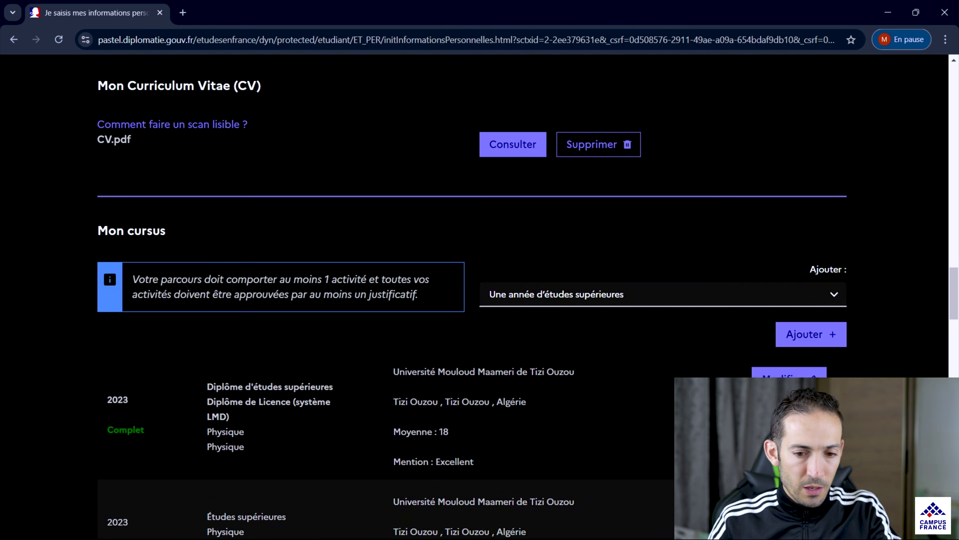
Attach the DIP file as the supporting document for the 2018 high-school year and close its documents window.
{"action": "scroll", "coordinate": [455, 452], "scroll_direction": "down", "scroll_amount": 10}
{"action": "scroll", "coordinate": [472, 227], "scroll_direction": "up", "scroll_amount": 5}
{"action": "left_click", "coordinate": [797, 317]}
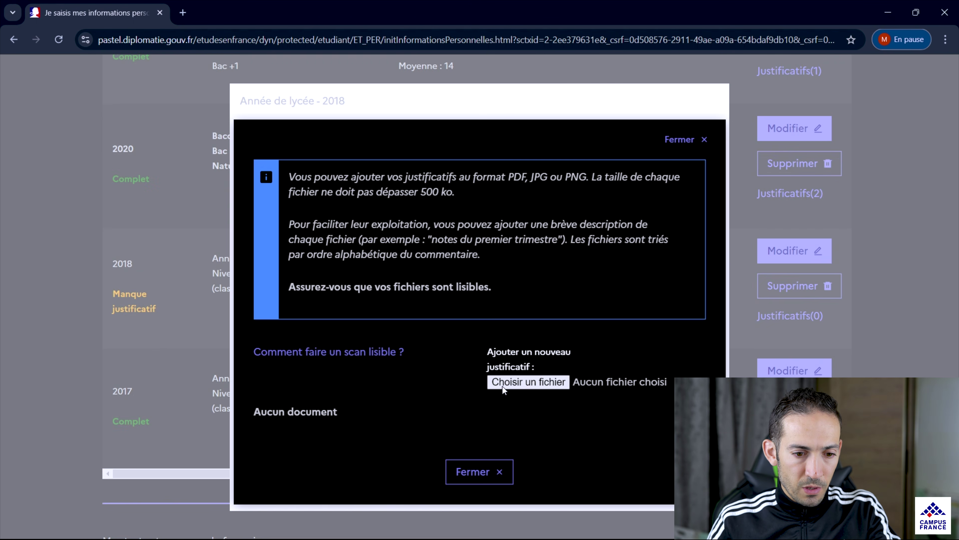
{"action": "left_click", "coordinate": [533, 385]}
{"action": "left_click", "coordinate": [141, 272]}
{"action": "double_click", "coordinate": [140, 271]}
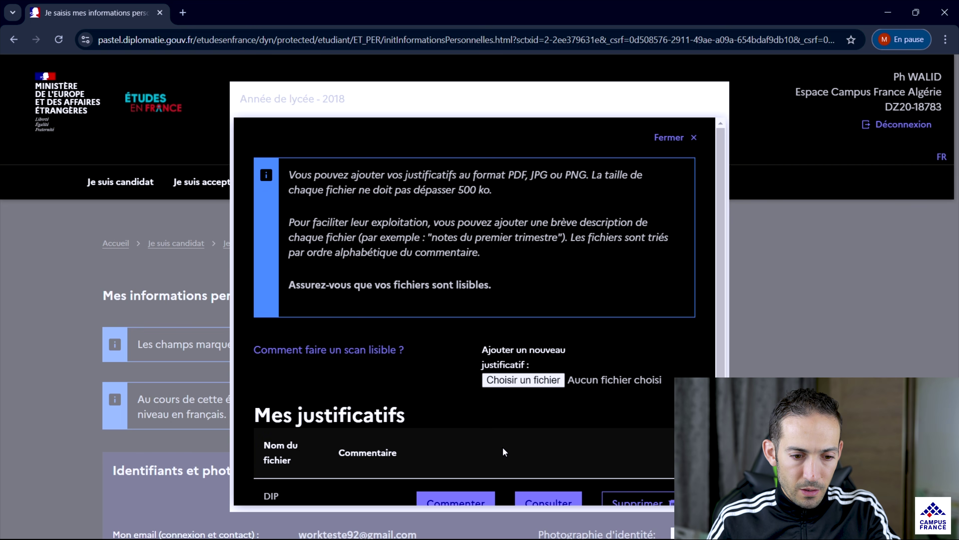
{"action": "scroll", "coordinate": [502, 450], "scroll_direction": "down", "scroll_amount": 3}
{"action": "left_click", "coordinate": [479, 473]}
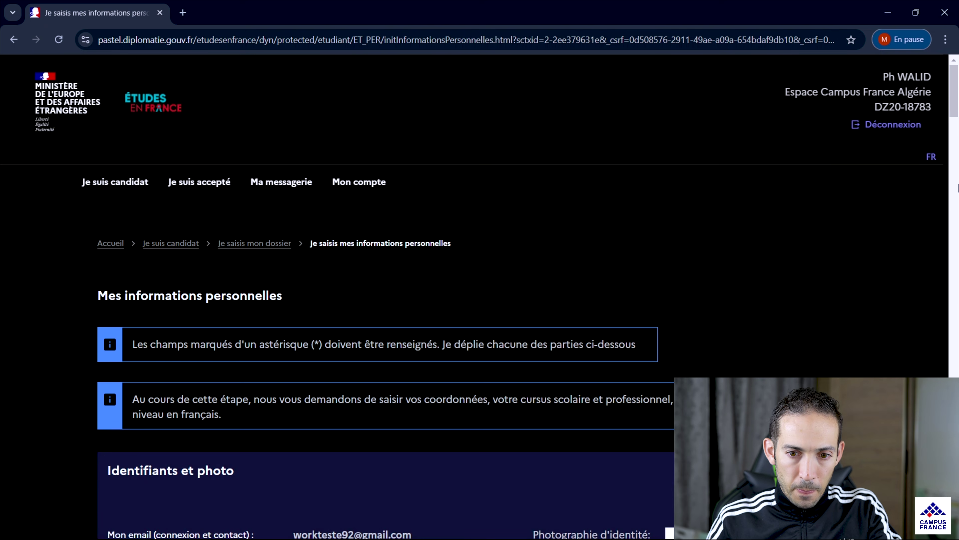
Add an entry of type Une autre activité in Mon cursus and set its year to 2024.
{"action": "left_click_drag", "start_coordinate": [955, 99], "coordinate": [949, 304]}
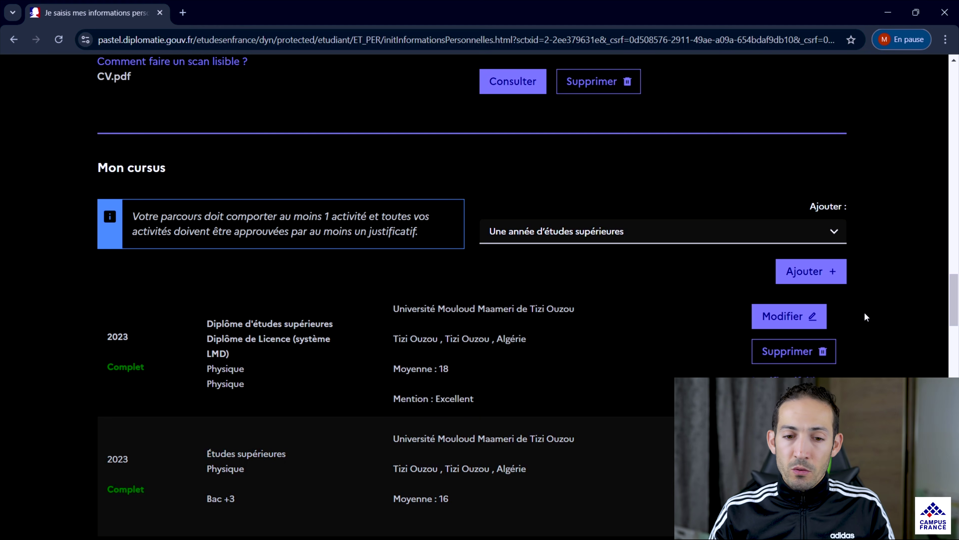
{"action": "left_click", "coordinate": [827, 231]}
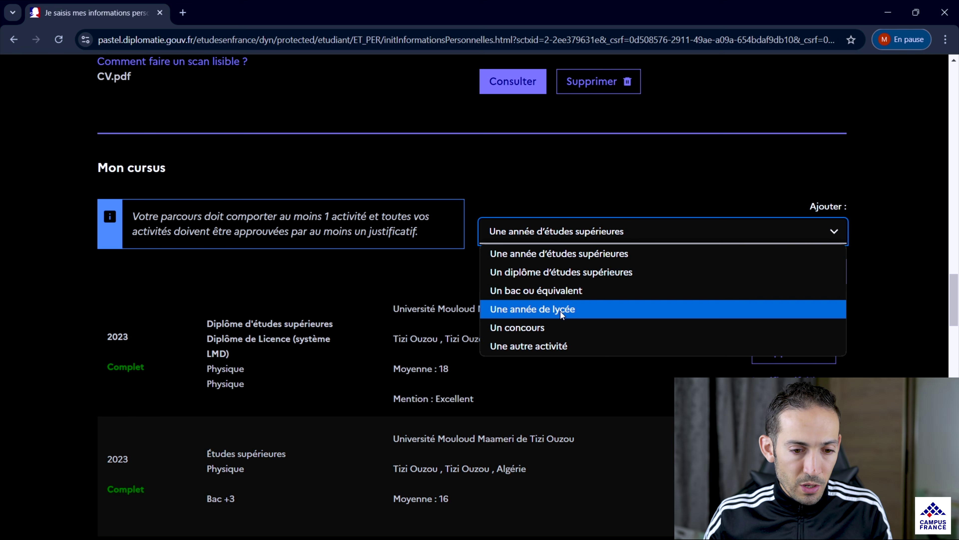
{"action": "left_click", "coordinate": [555, 344]}
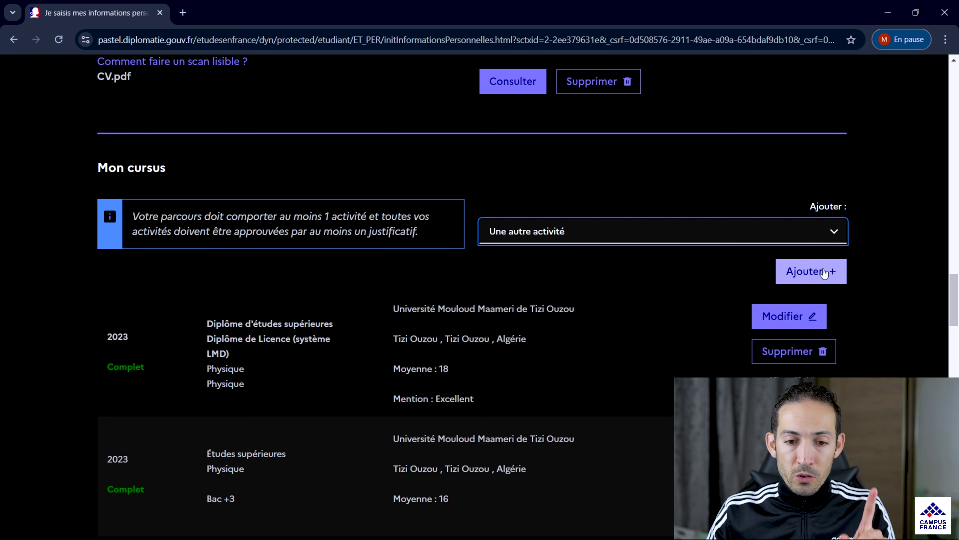
{"action": "left_click", "coordinate": [809, 272]}
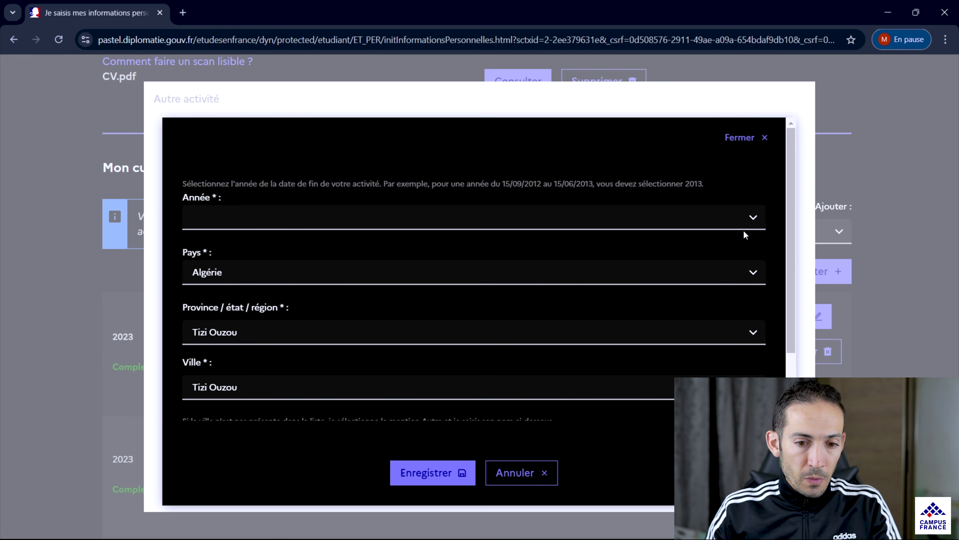
{"action": "left_click", "coordinate": [753, 216]}
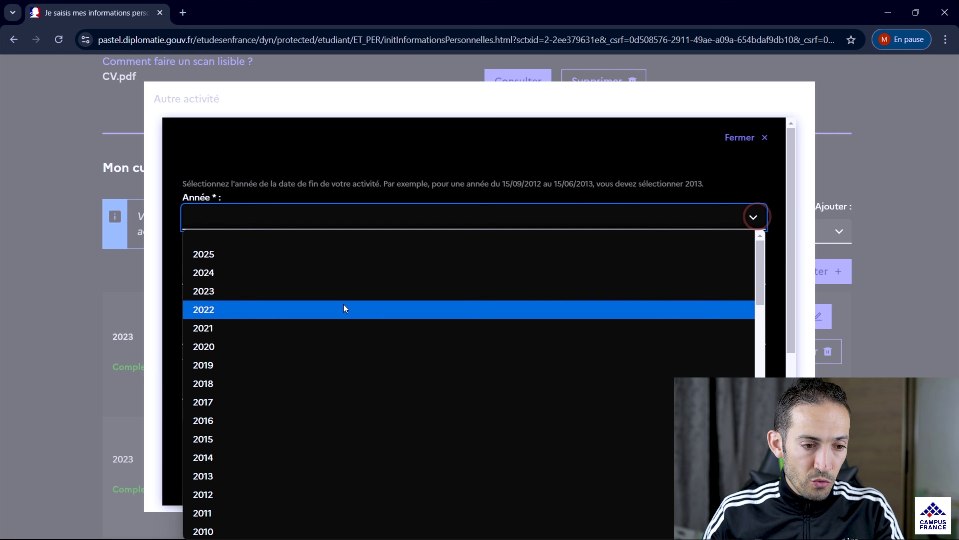
{"action": "left_click", "coordinate": [273, 272]}
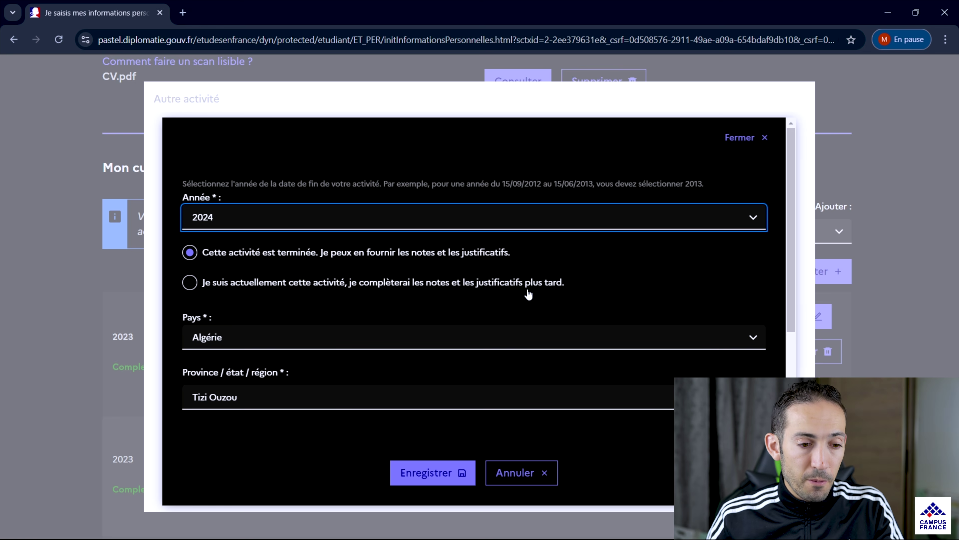
Enter Photographe as the title of the 2024 activity.
{"action": "scroll", "coordinate": [538, 299], "scroll_direction": "down", "scroll_amount": 5}
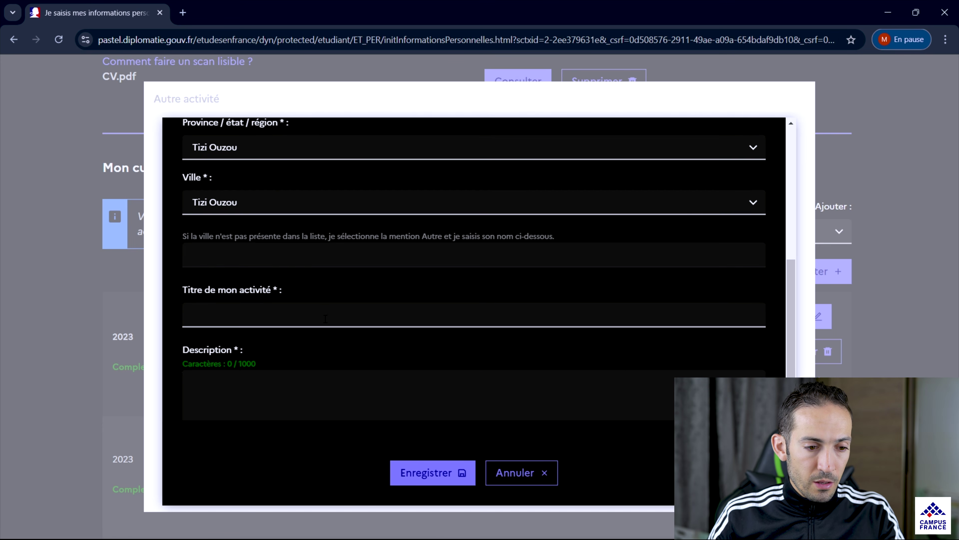
{"action": "left_click", "coordinate": [325, 319]}
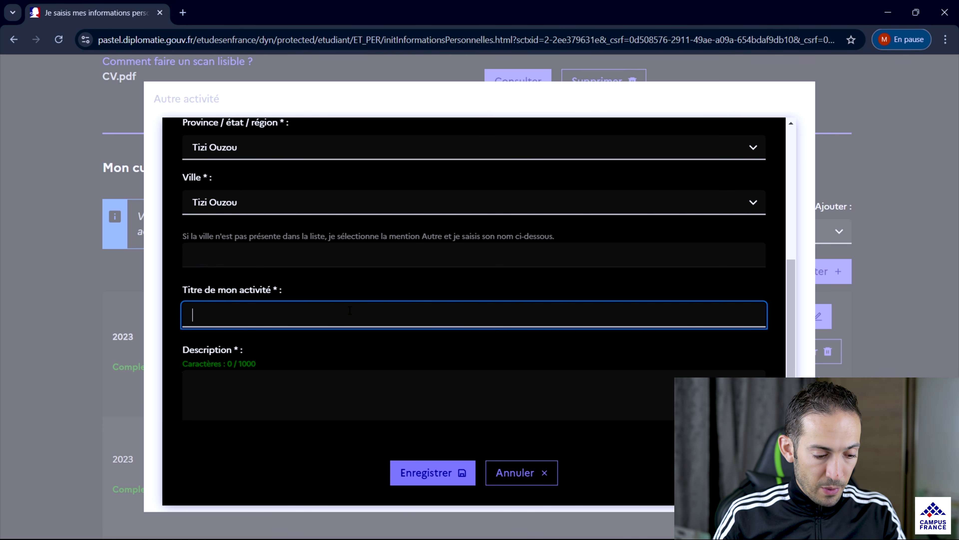
{"action": "type", "text": "MP"}
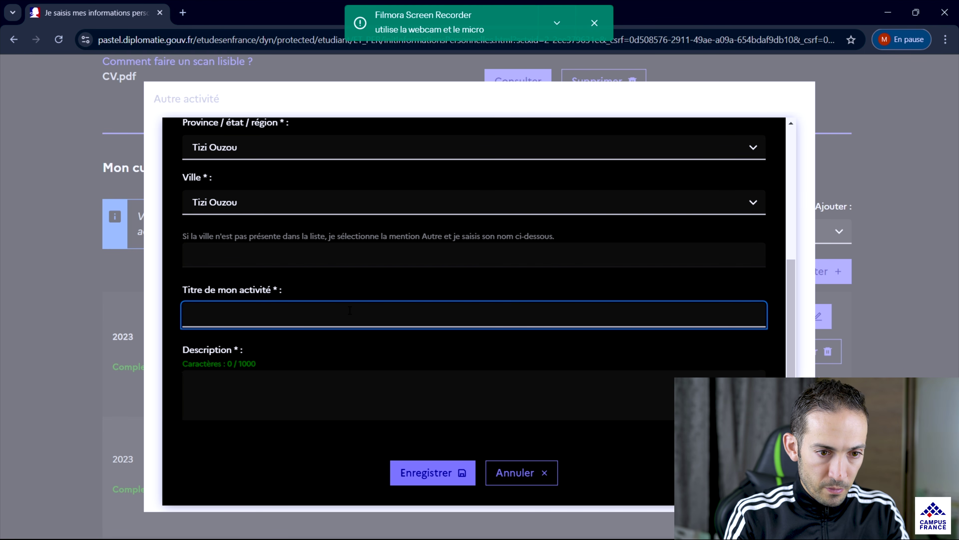
{"action": "left_click", "coordinate": [597, 23]}
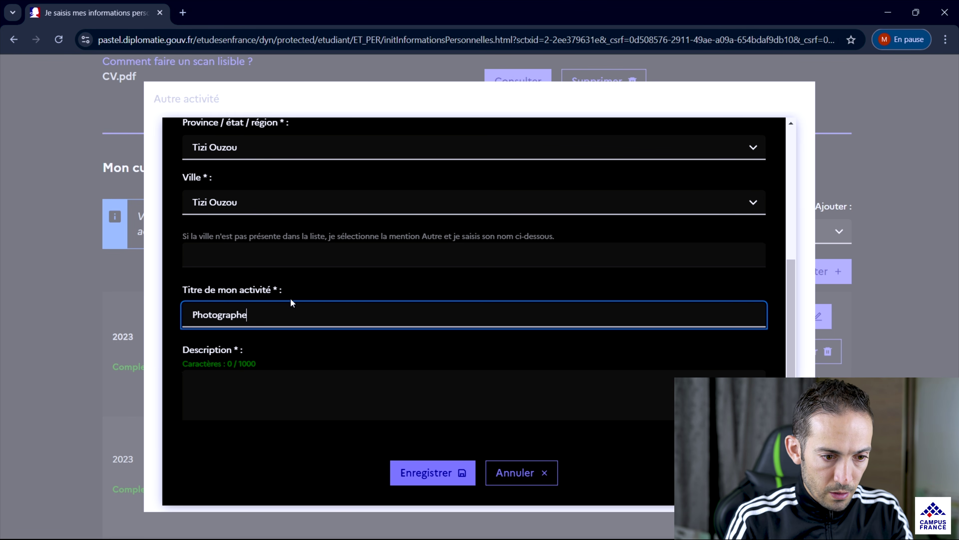
Fill in the Photographe activity's description with the candidate's name and save the entry.
{"action": "left_click", "coordinate": [447, 355]}
{"action": "left_click", "coordinate": [300, 254]}
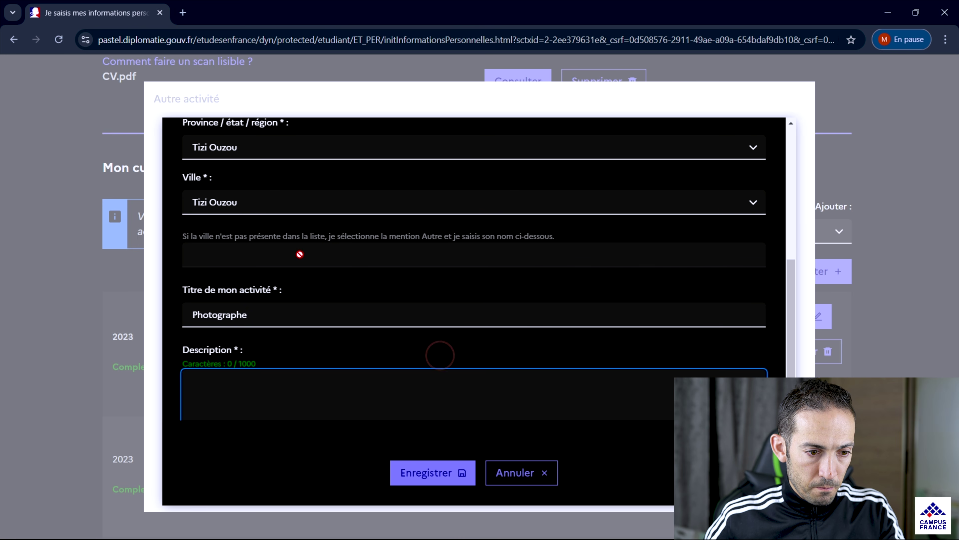
{"action": "scroll", "coordinate": [362, 298], "scroll_direction": "up", "scroll_amount": 5}
{"action": "scroll", "coordinate": [365, 305], "scroll_direction": "down", "scroll_amount": 5}
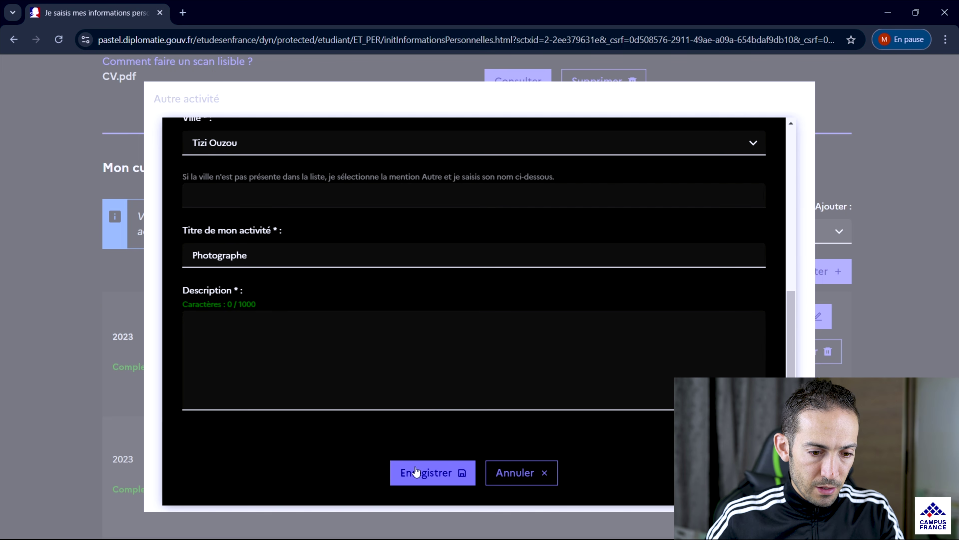
{"action": "left_click", "coordinate": [424, 472]}
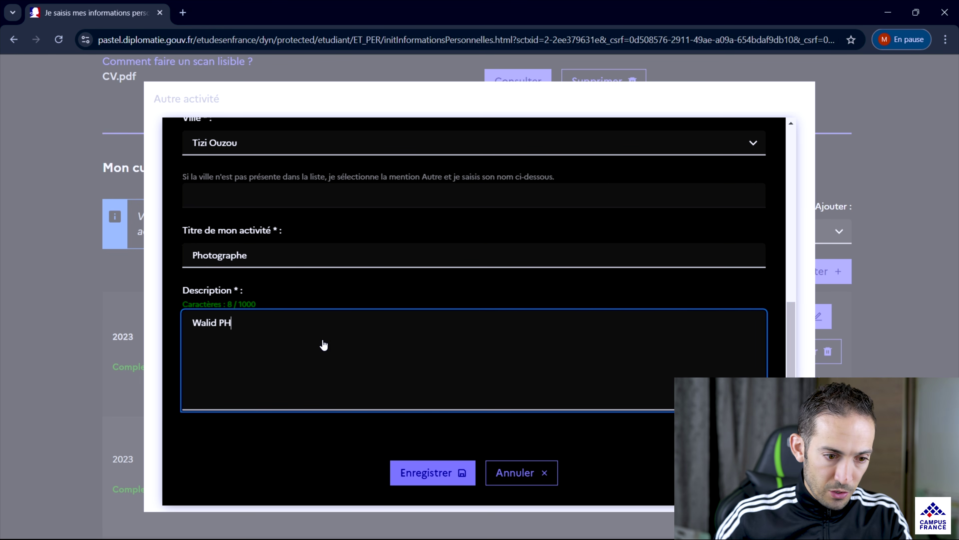
{"action": "left_click", "coordinate": [395, 473]}
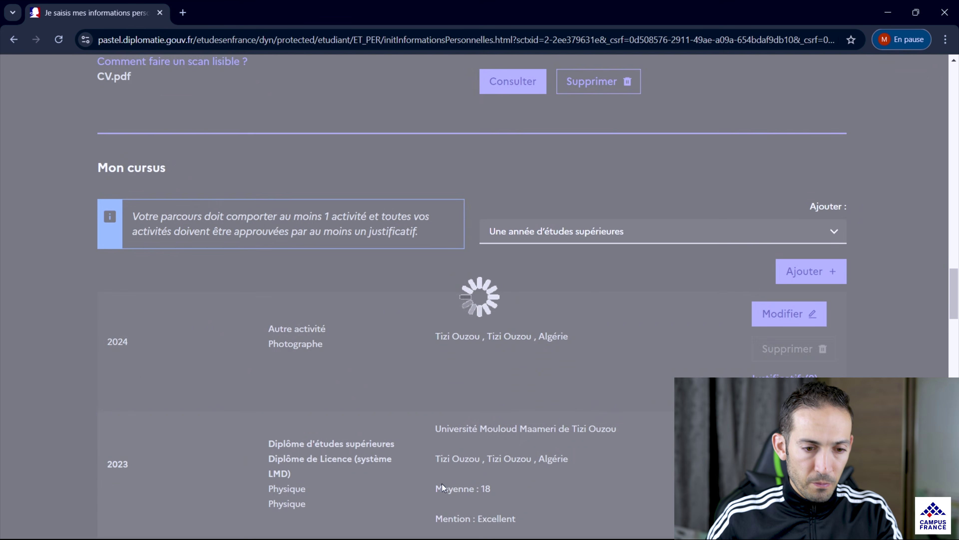
Attach a BAC + file as the supporting document for the 2024 Photographe activity and close its documents window.
{"action": "left_click", "coordinate": [785, 376]}
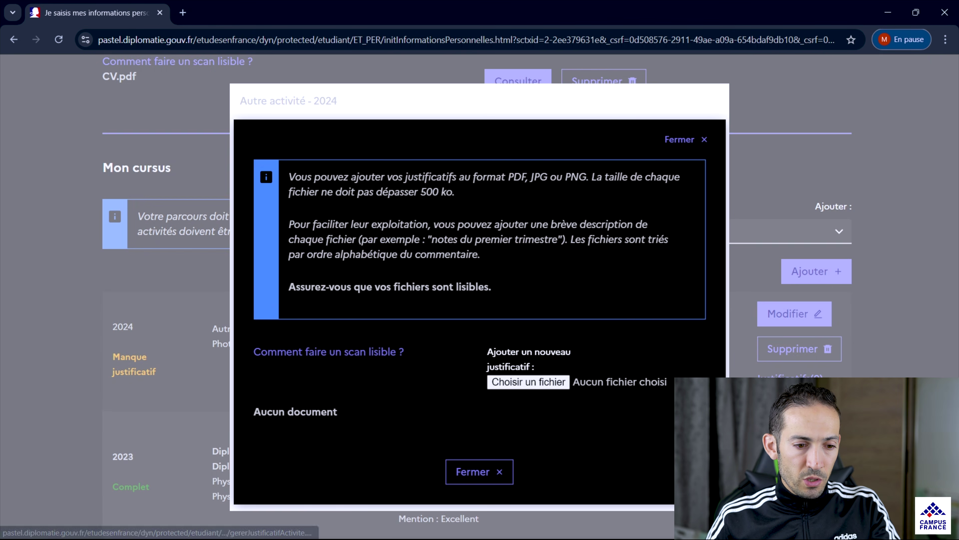
{"action": "left_click", "coordinate": [528, 381]}
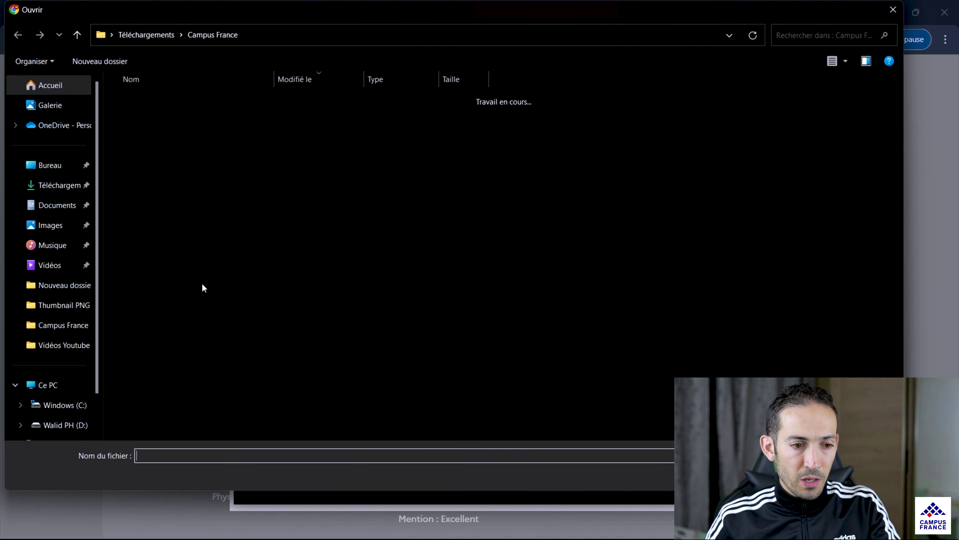
{"action": "left_click", "coordinate": [153, 215]}
{"action": "double_click", "coordinate": [153, 215]}
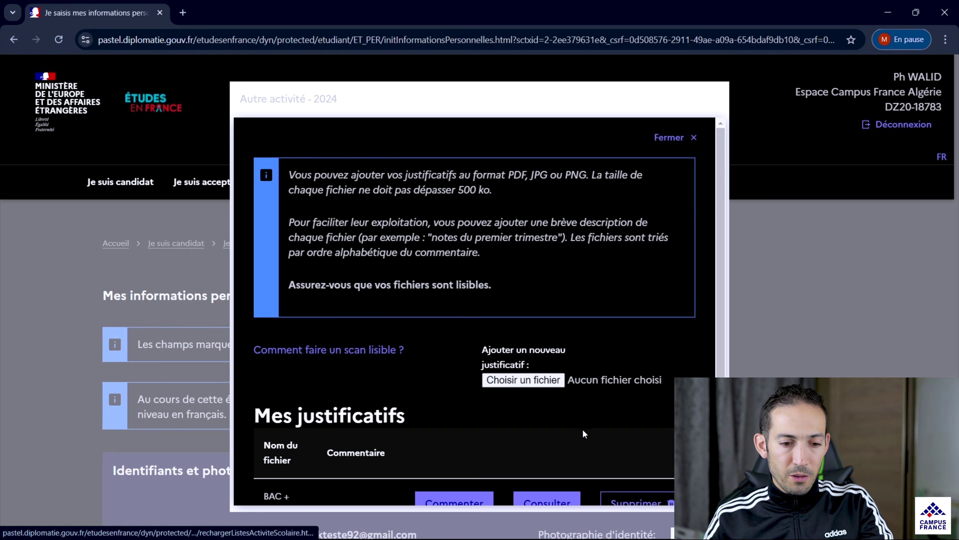
{"action": "scroll", "coordinate": [582, 429], "scroll_direction": "down", "scroll_amount": 3}
{"action": "left_click", "coordinate": [487, 477]}
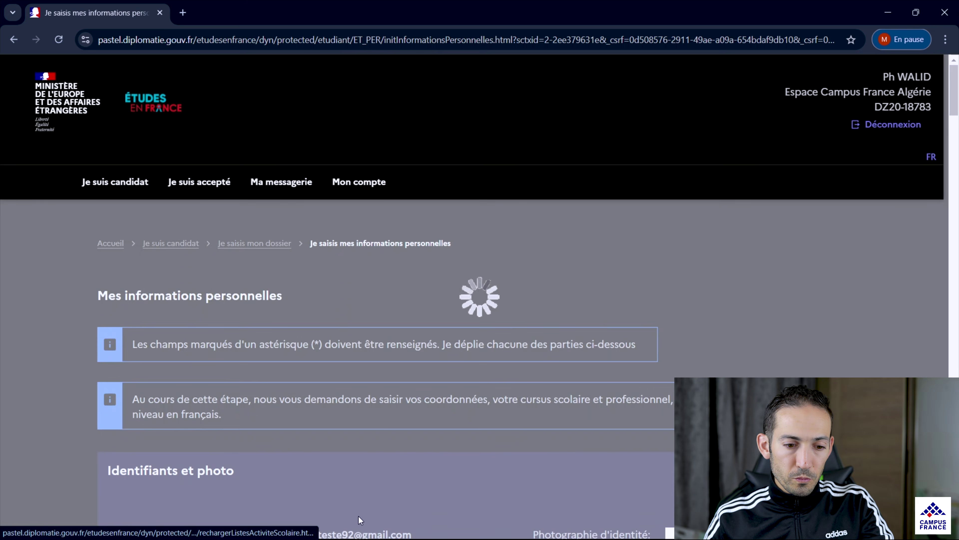
Add a French test entry of type TCF SO (Test de Connaissance du français sur ordinateur) under Mes tests et examens de français.
{"action": "scroll", "coordinate": [954, 225], "scroll_direction": "down", "scroll_amount": 15}
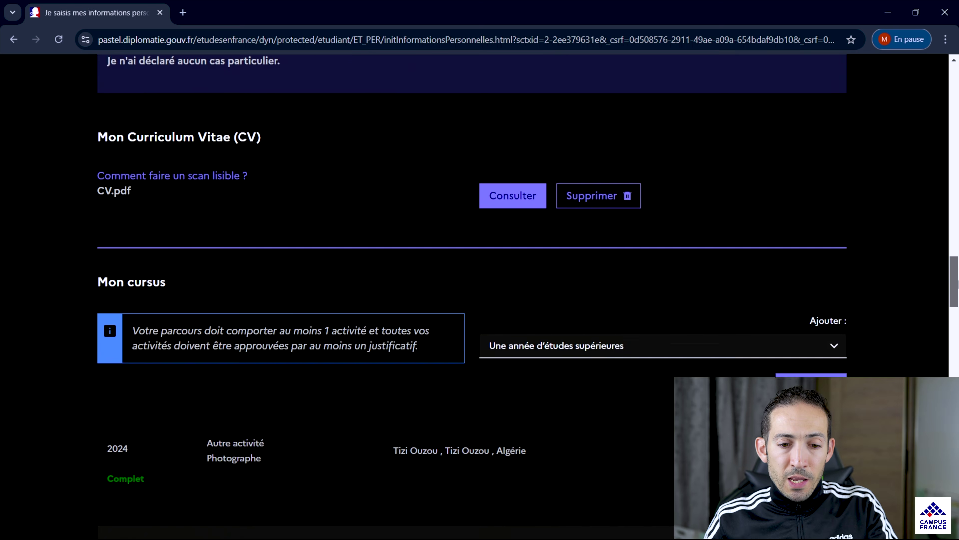
{"action": "left_click_drag", "start_coordinate": [957, 284], "coordinate": [946, 314]}
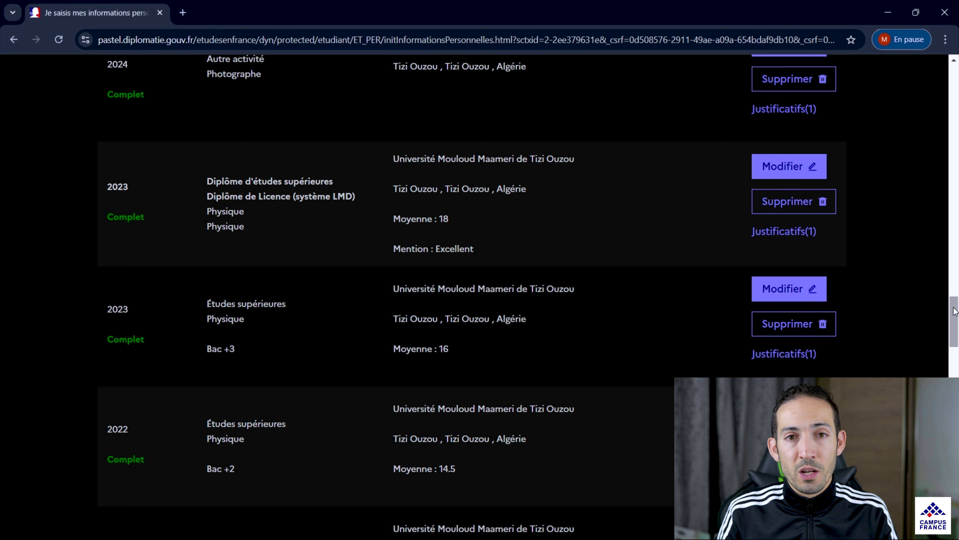
{"action": "left_click", "coordinate": [956, 360]}
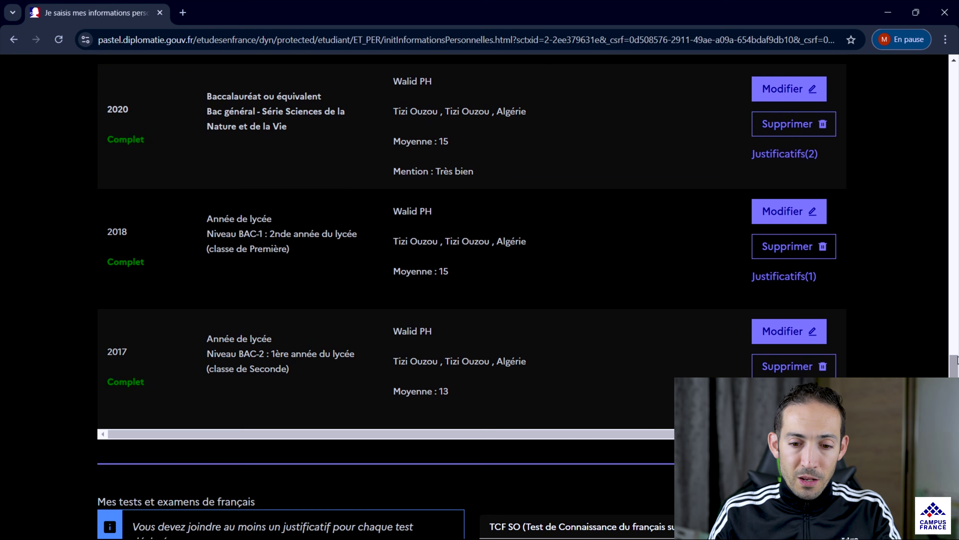
{"action": "left_click_drag", "start_coordinate": [957, 360], "coordinate": [957, 406]}
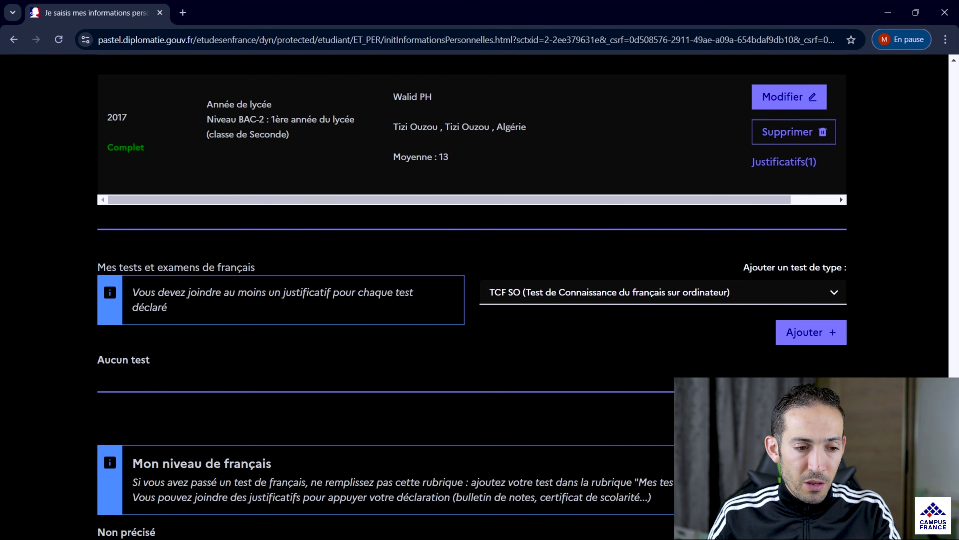
{"action": "scroll", "coordinate": [686, 364], "scroll_direction": "down", "scroll_amount": 2}
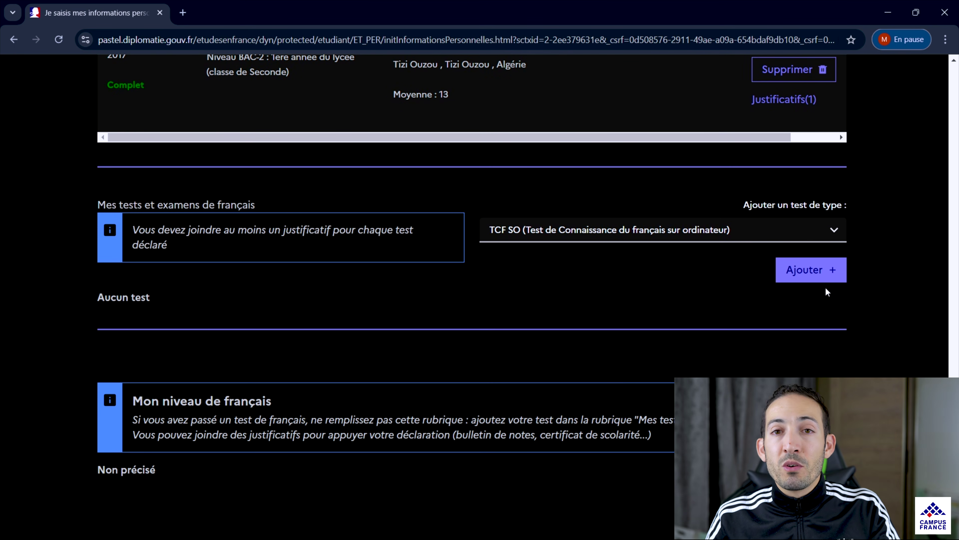
{"action": "left_click", "coordinate": [813, 272]}
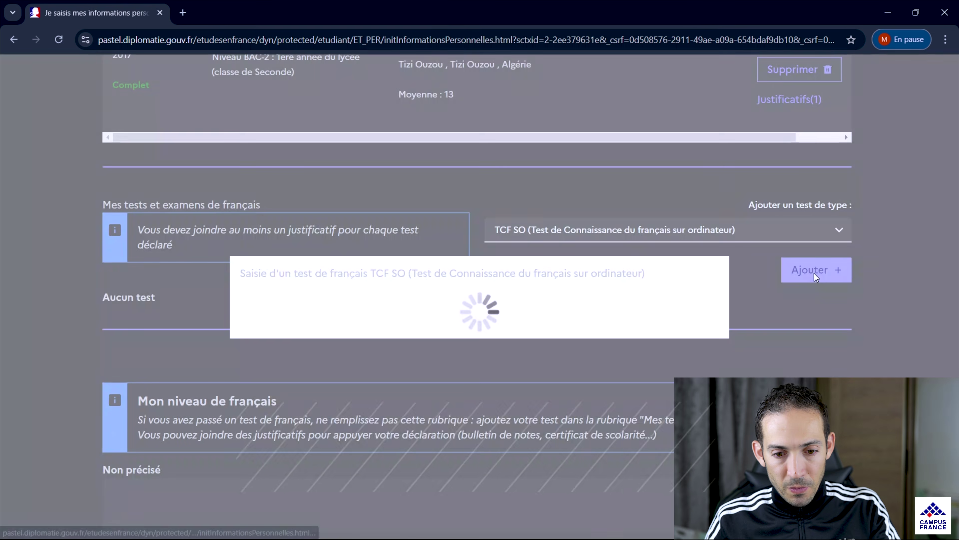
{"action": "left_click", "coordinate": [790, 274]}
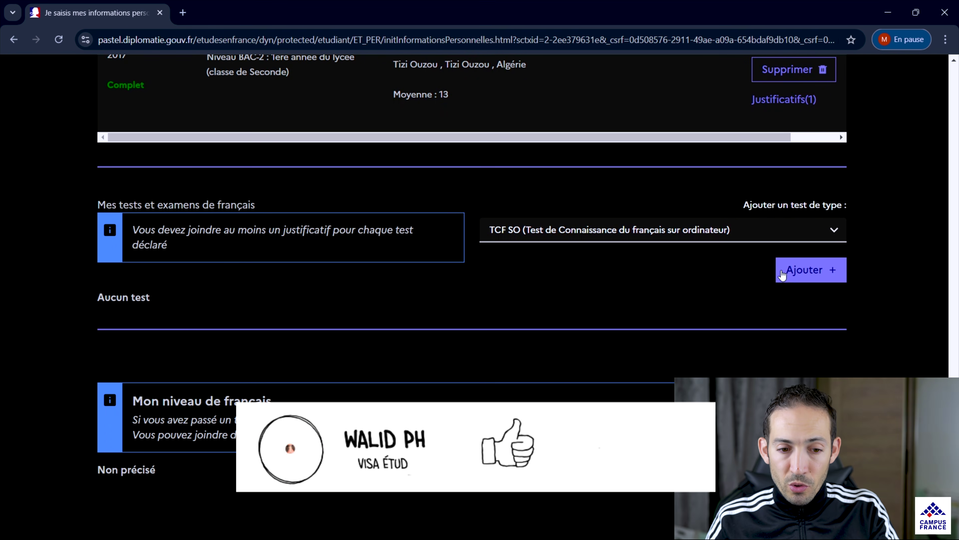
{"action": "left_click", "coordinate": [823, 231]}
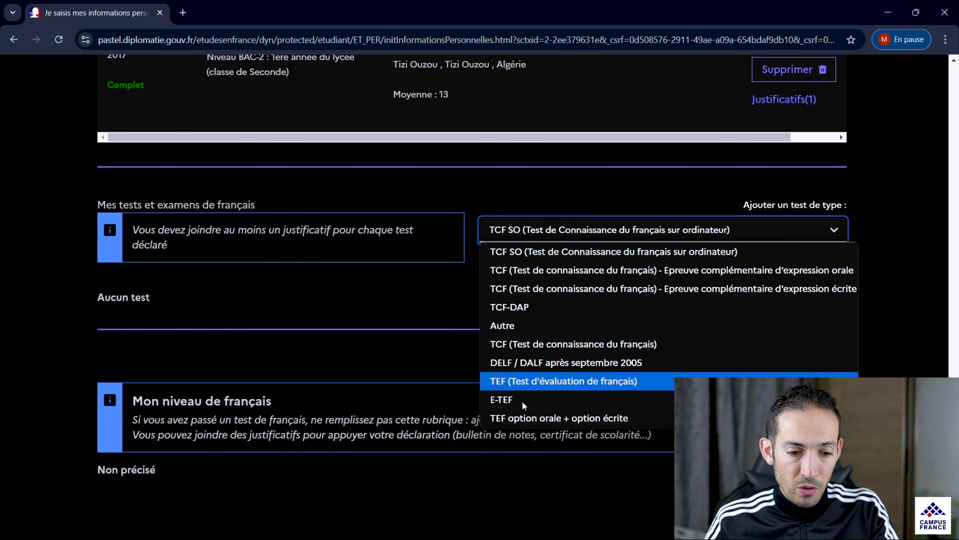
{"action": "left_click", "coordinate": [566, 254]}
{"action": "left_click", "coordinate": [813, 272]}
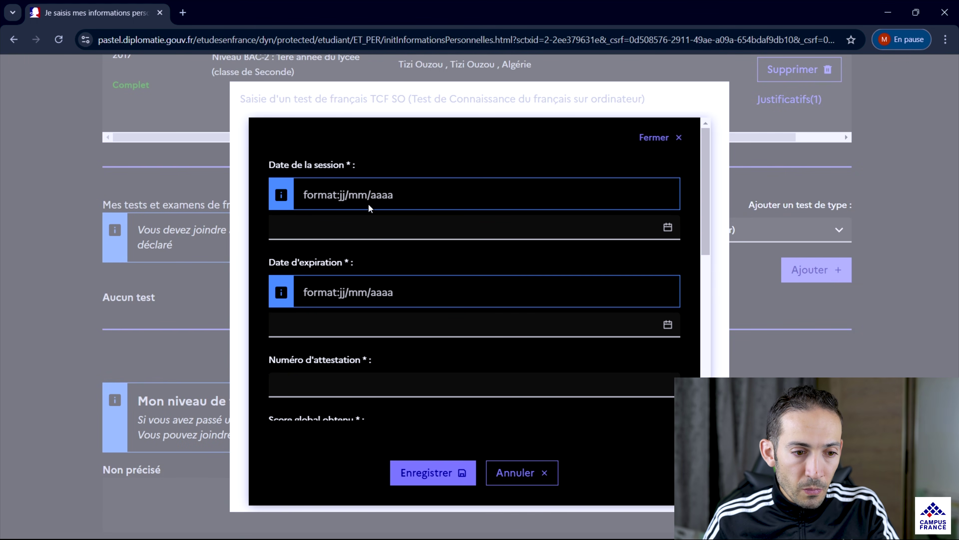
Set the TCF SO test's session date to 14/09/2024 and its expiry date to 13/09/2026.
{"action": "left_click", "coordinate": [406, 194]}
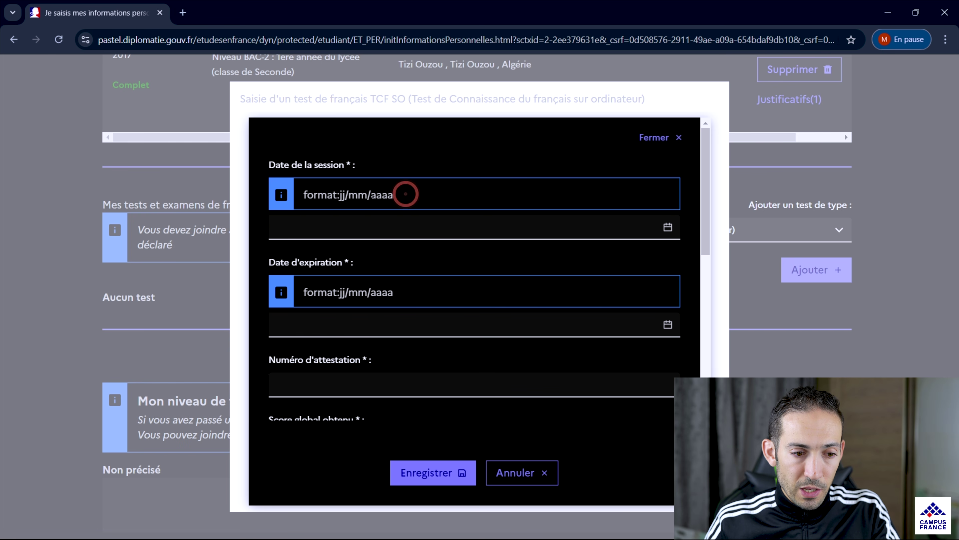
{"action": "left_click", "coordinate": [340, 230]}
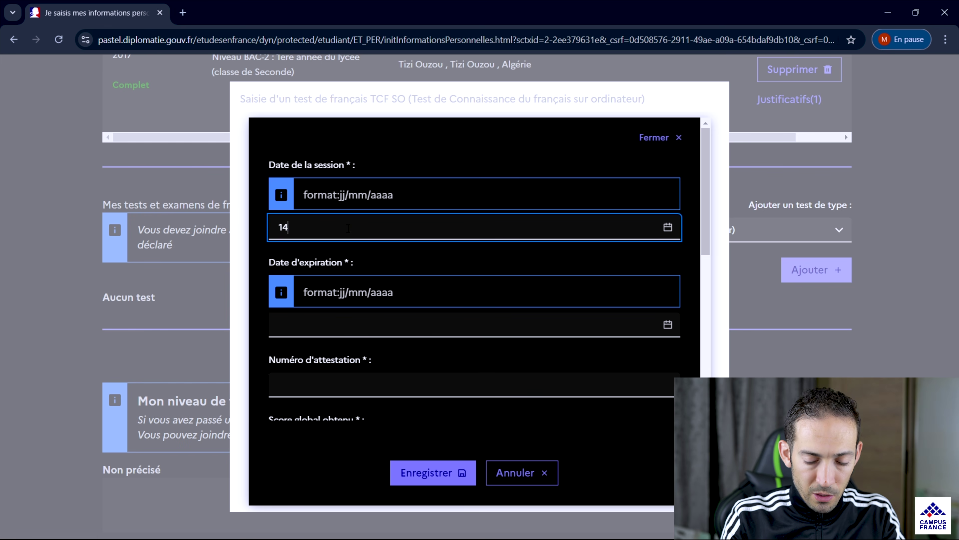
{"action": "type", "text": "14/09/2024"}
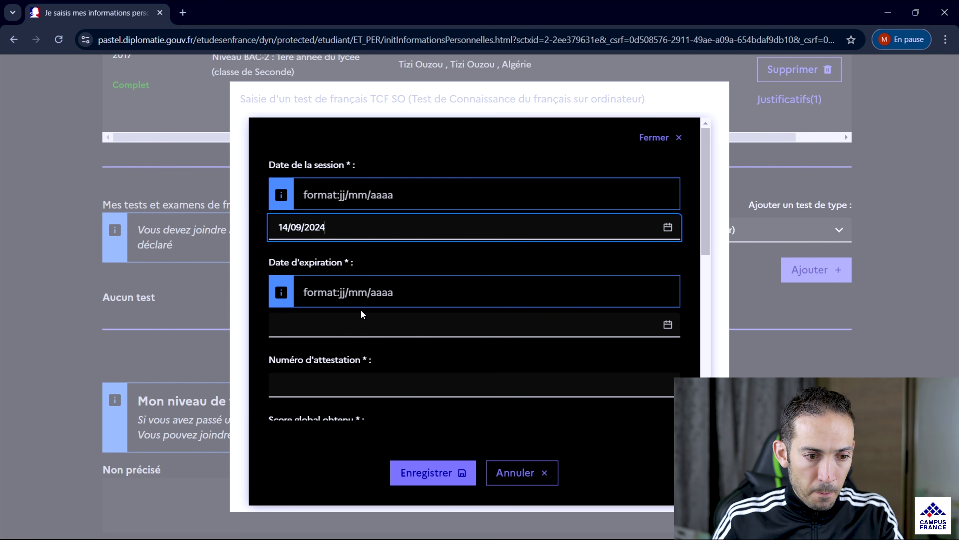
{"action": "scroll", "coordinate": [374, 263], "scroll_direction": "down", "scroll_amount": 2}
{"action": "left_click", "coordinate": [365, 258]}
{"action": "type", "text": "13/09/2026"}
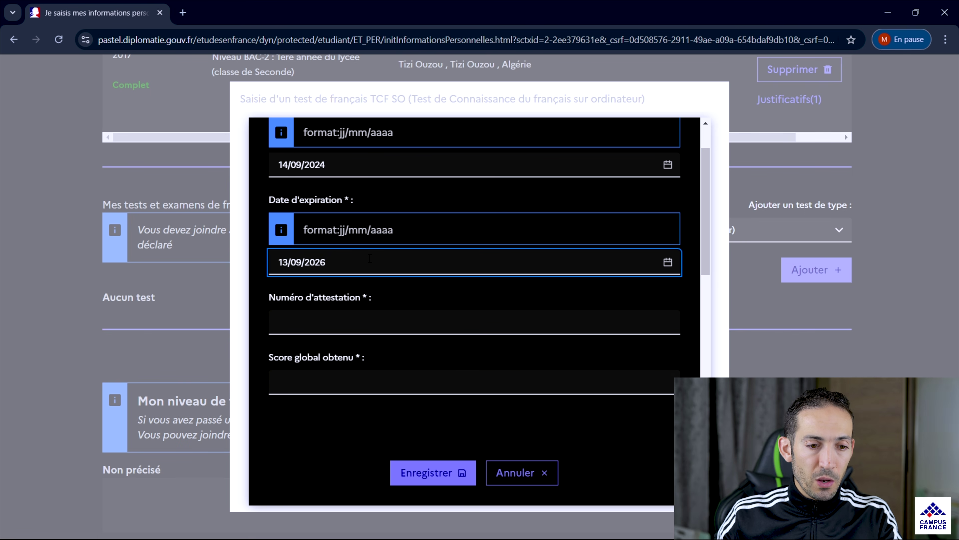
Fill in the TCF SO test's attestation number and set its overall score (Score global obtenu) to 560.
{"action": "left_click", "coordinate": [386, 325]}
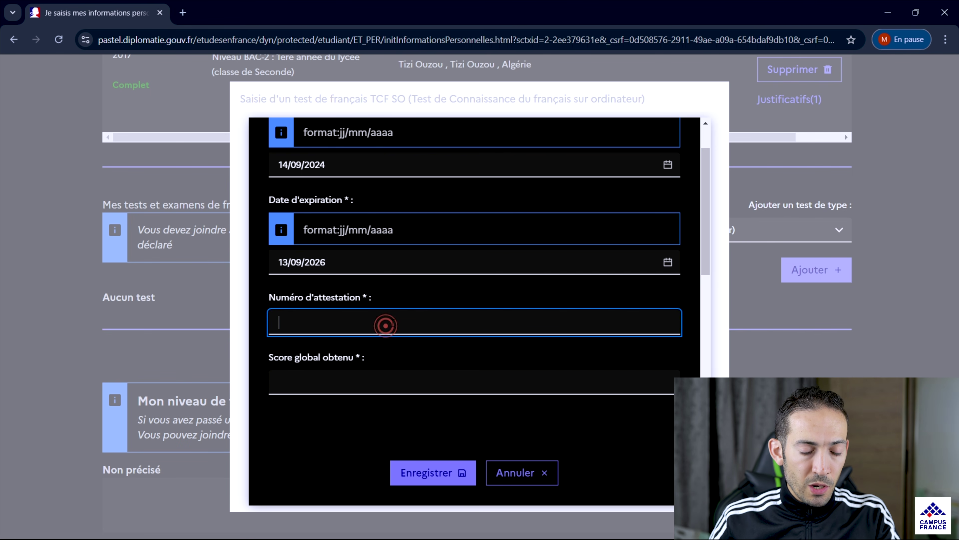
{"action": "type", "text": "xxxxxxxx1"}
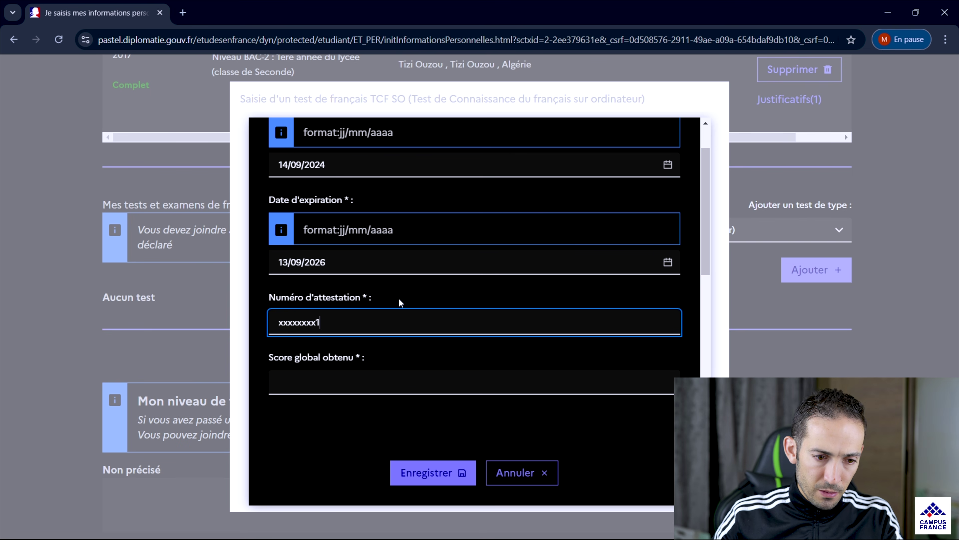
{"action": "left_click", "coordinate": [396, 377]}
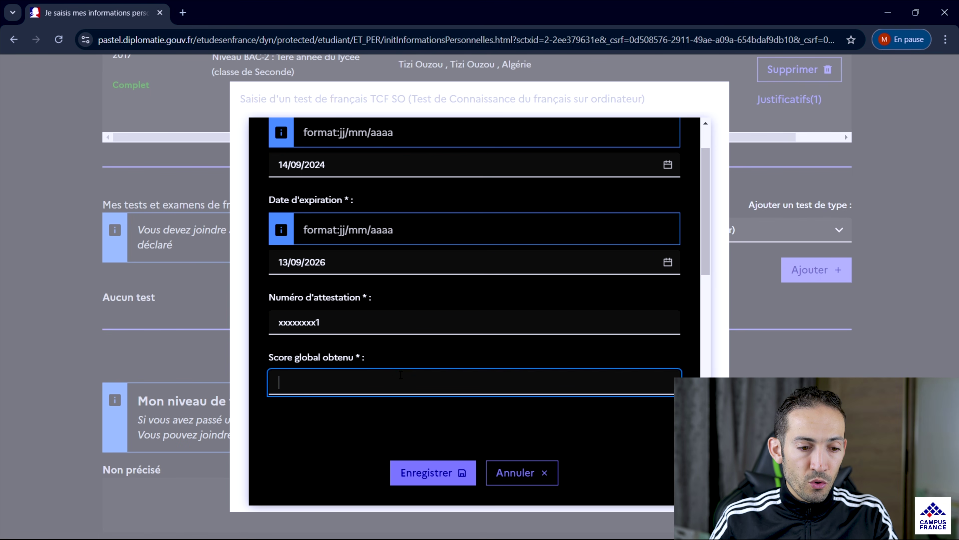
{"action": "type", "text": "560"}
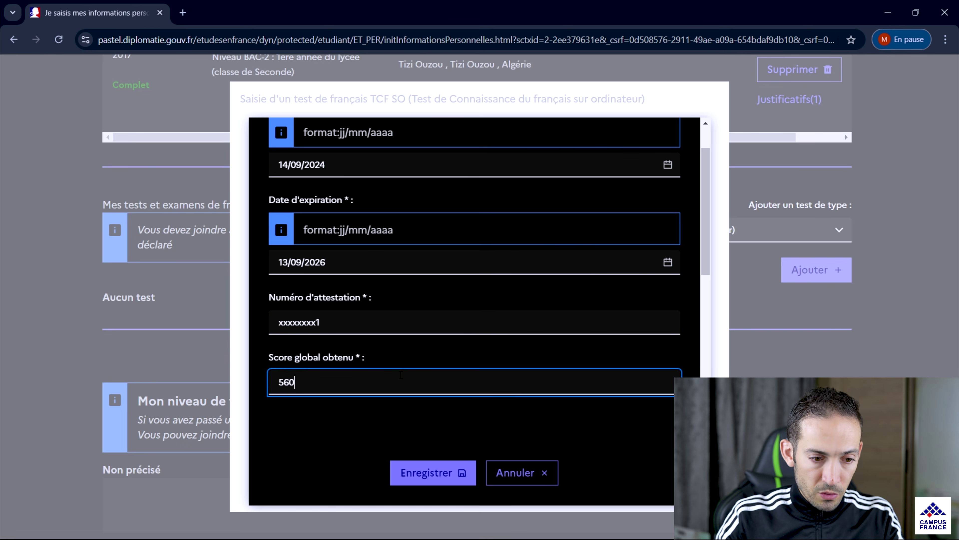
Set the TCF SO scores to 530 for Compréhension orale, 540 for Maîtrise des structures de la langue and 520 for Compréhension écrite.
{"action": "scroll", "coordinate": [396, 377], "scroll_direction": "down", "scroll_amount": 3}
{"action": "left_click", "coordinate": [332, 366]}
{"action": "type", "text": "530"}
{"action": "scroll", "coordinate": [435, 388], "scroll_direction": "down", "scroll_amount": 3}
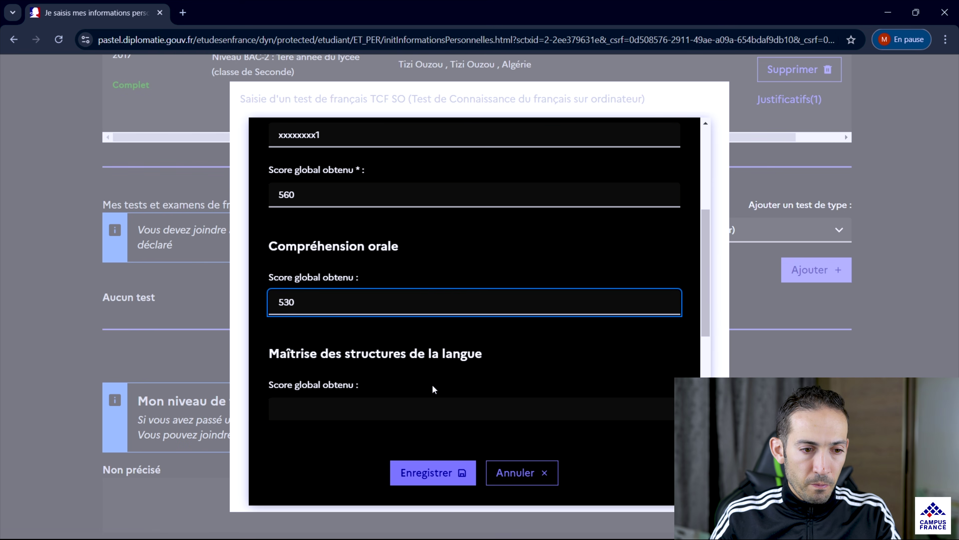
{"action": "left_click", "coordinate": [385, 350]}
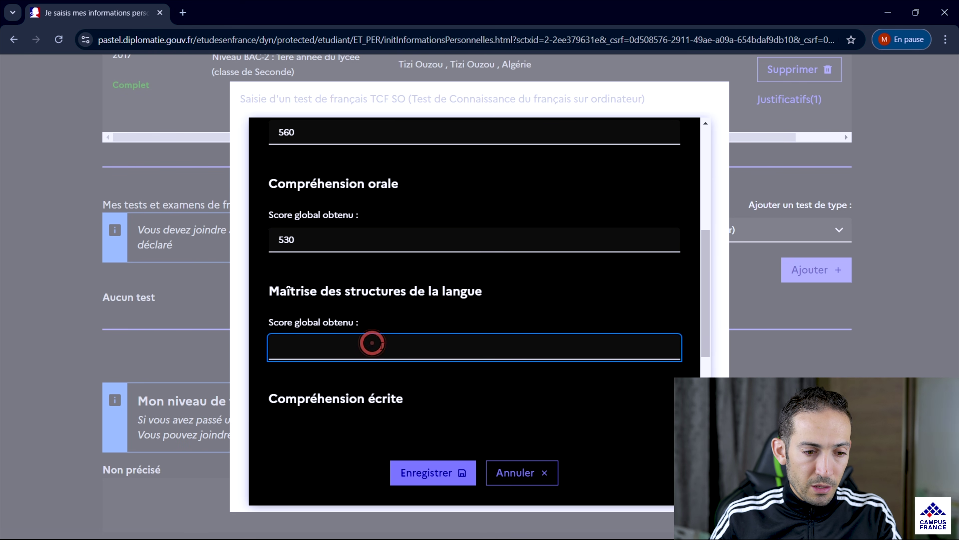
{"action": "type", "text": "540"}
{"action": "scroll", "coordinate": [385, 340], "scroll_direction": "down", "scroll_amount": 5}
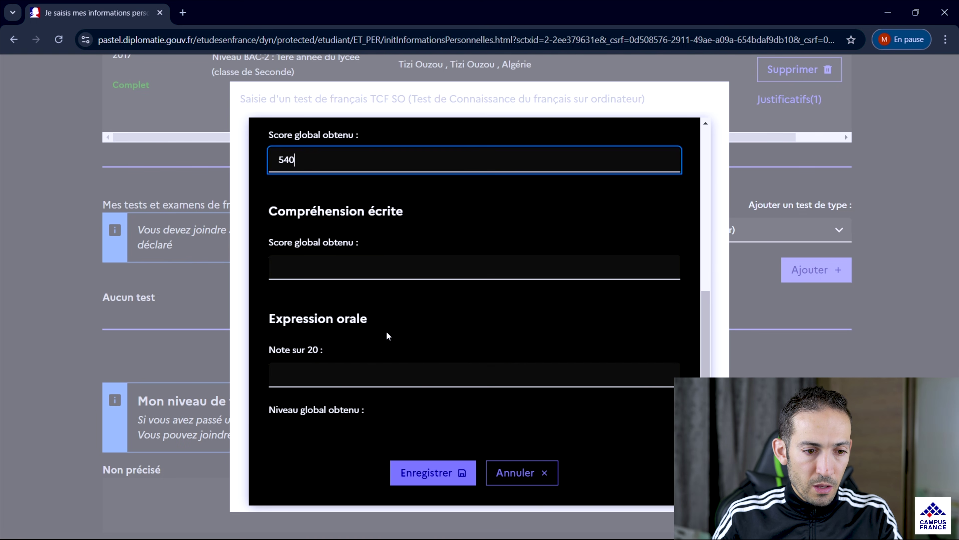
{"action": "left_click", "coordinate": [326, 262]}
{"action": "type", "text": "520"}
Set the Expression écrite Niveau global obtenu to C1 and save the TCF SO test entry.
{"action": "scroll", "coordinate": [424, 309], "scroll_direction": "down", "scroll_amount": 6}
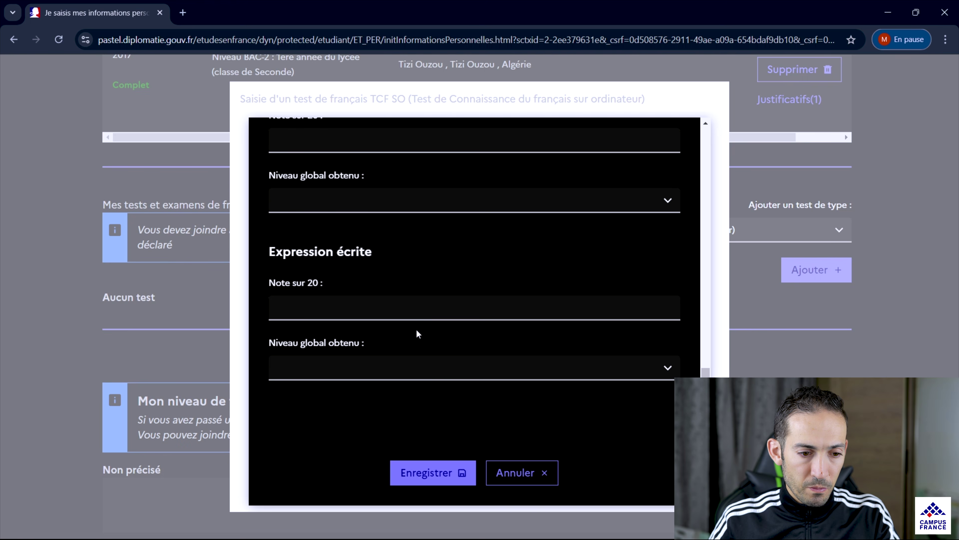
{"action": "left_click", "coordinate": [433, 375]}
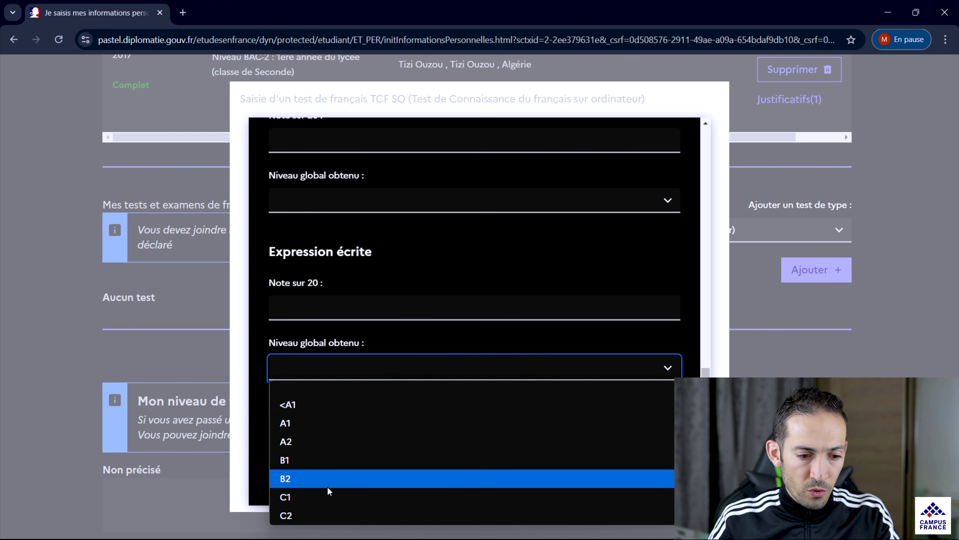
{"action": "left_click", "coordinate": [323, 494]}
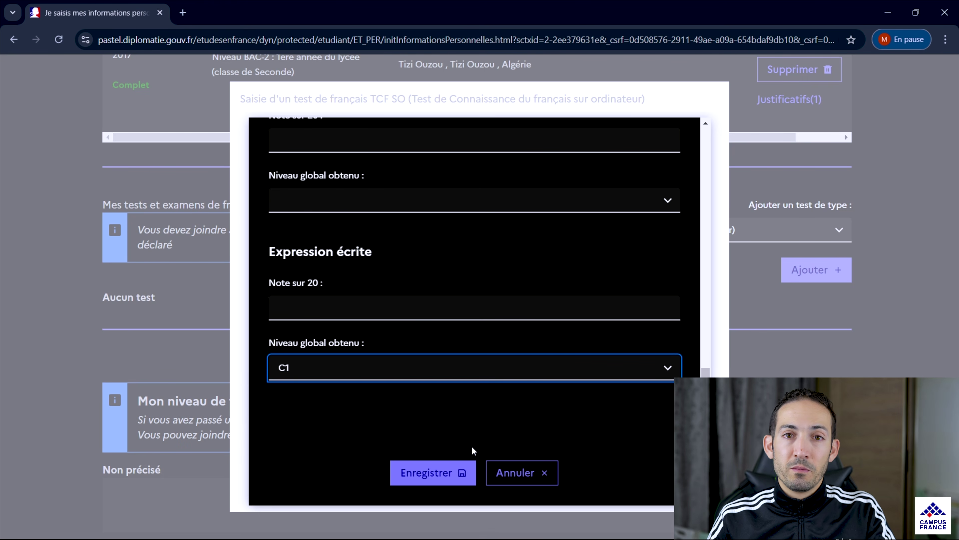
{"action": "left_click", "coordinate": [434, 474]}
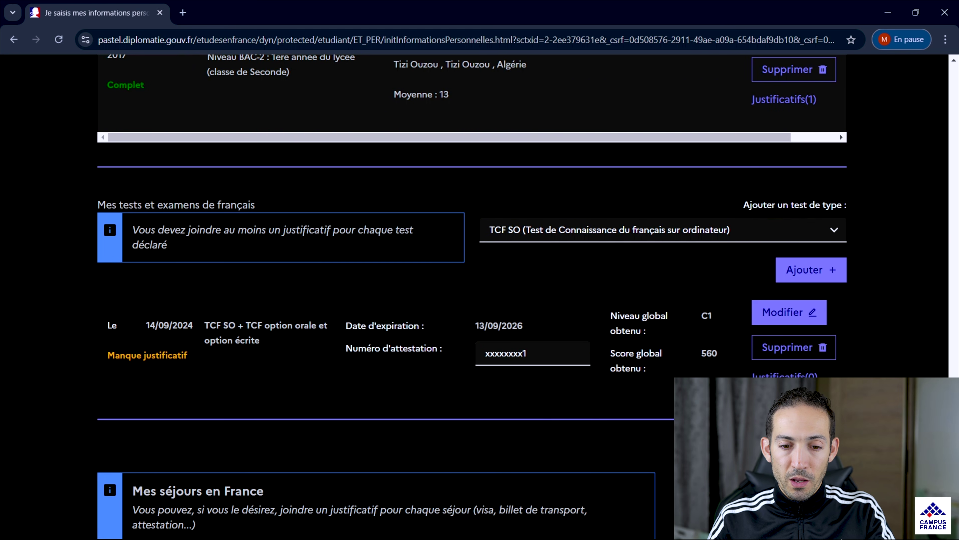
Attach RLV BAC.pdf as the supporting document for the TCF SO test and close its documents window.
{"action": "left_click", "coordinate": [785, 375]}
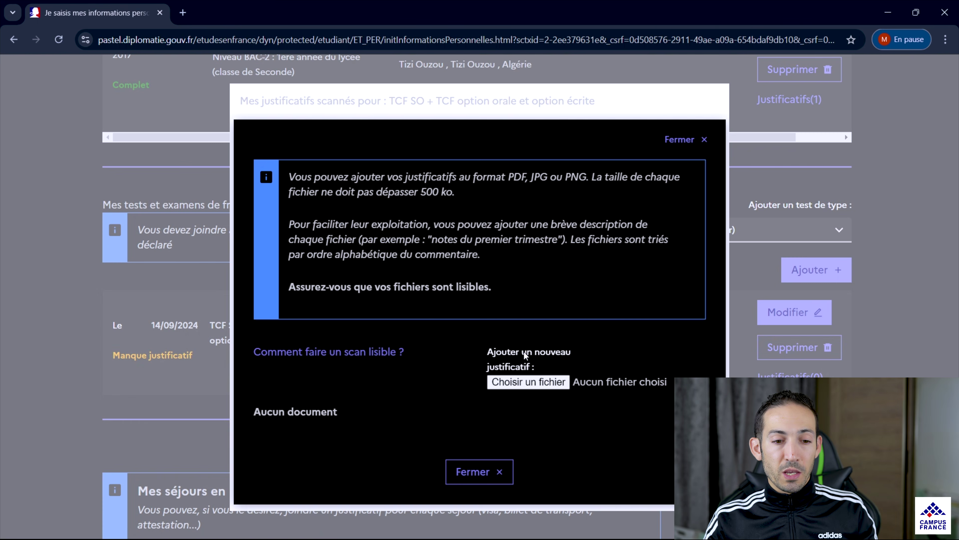
{"action": "left_click", "coordinate": [514, 382]}
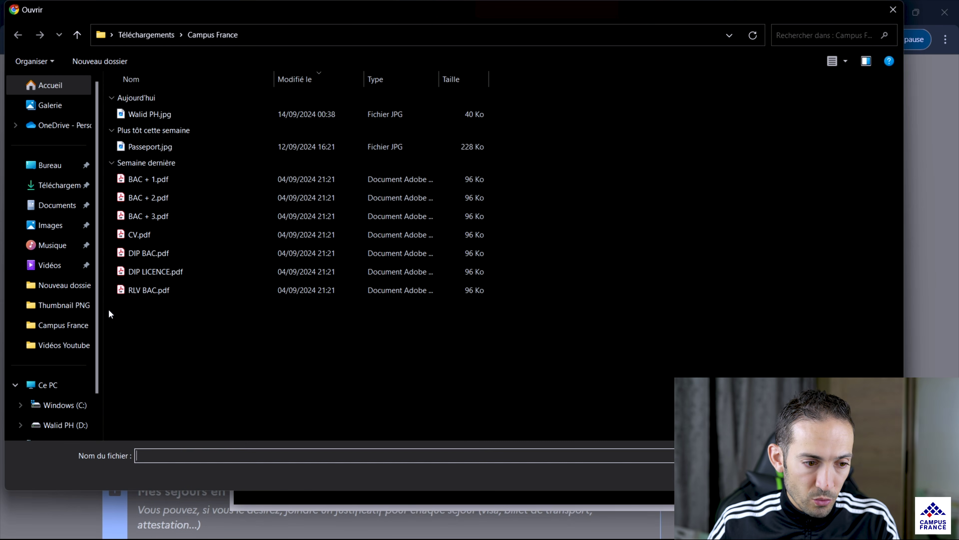
{"action": "left_click", "coordinate": [165, 294]}
{"action": "double_click", "coordinate": [165, 294]}
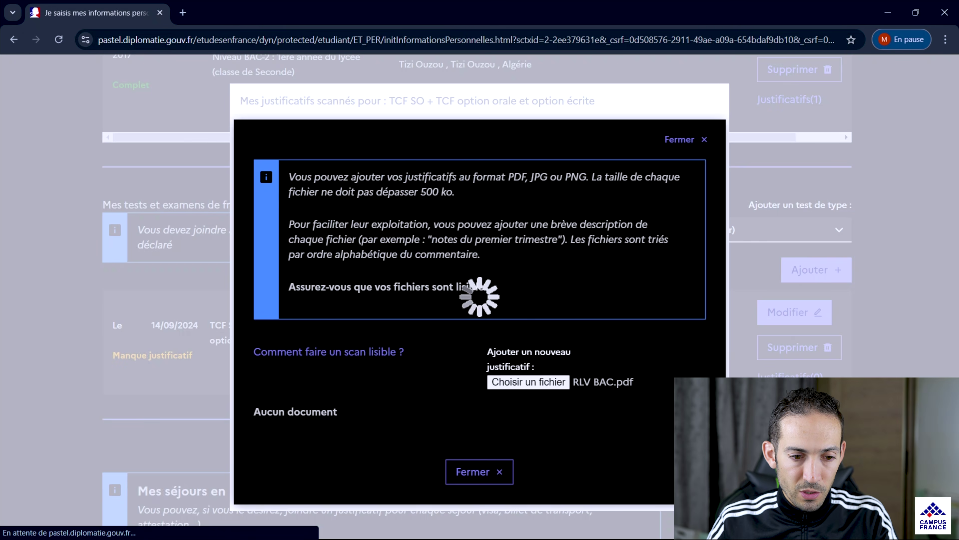
{"action": "scroll", "coordinate": [546, 456], "scroll_direction": "down", "scroll_amount": 2}
{"action": "left_click", "coordinate": [488, 470]}
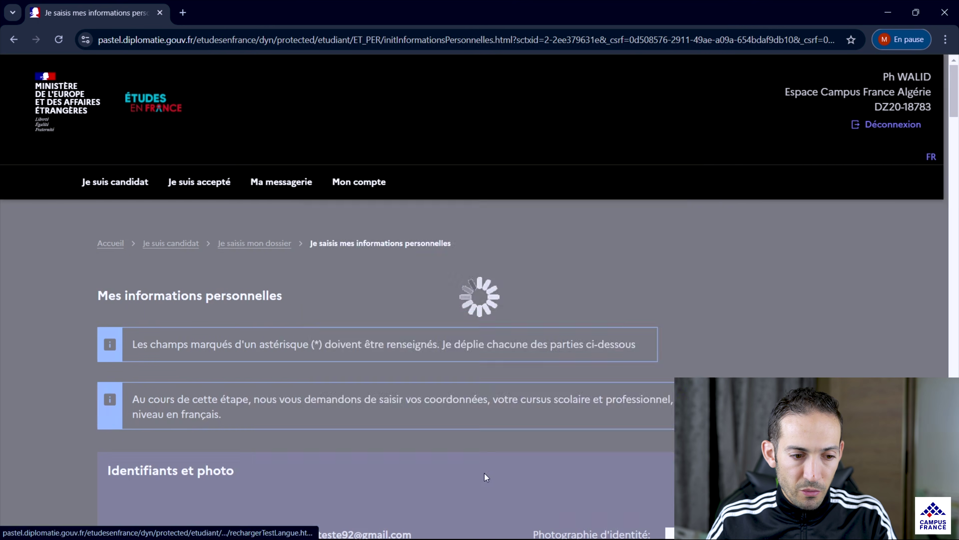
Under Mon niveau d'anglais, set J'ai étudié l'anglais to Oui and J'ai déja passé un examen d'anglais to Non.
{"action": "left_click_drag", "start_coordinate": [958, 98], "coordinate": [958, 416]}
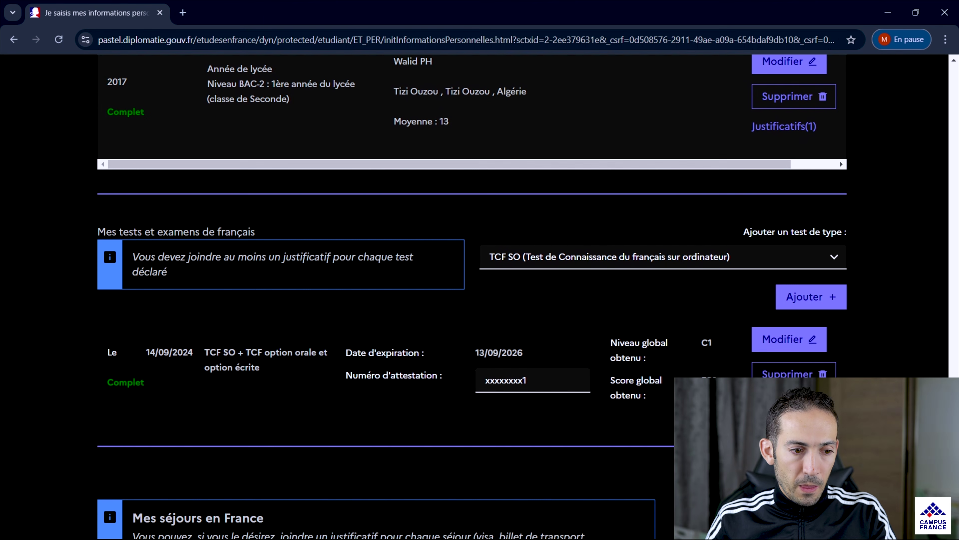
{"action": "scroll", "coordinate": [469, 374], "scroll_direction": "down", "scroll_amount": 5}
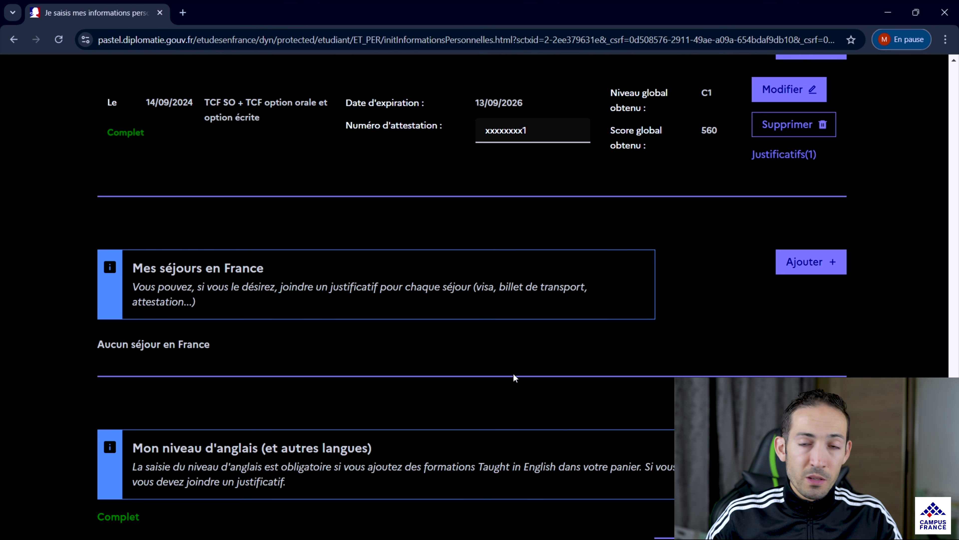
{"action": "scroll", "coordinate": [518, 448], "scroll_direction": "down", "scroll_amount": 5}
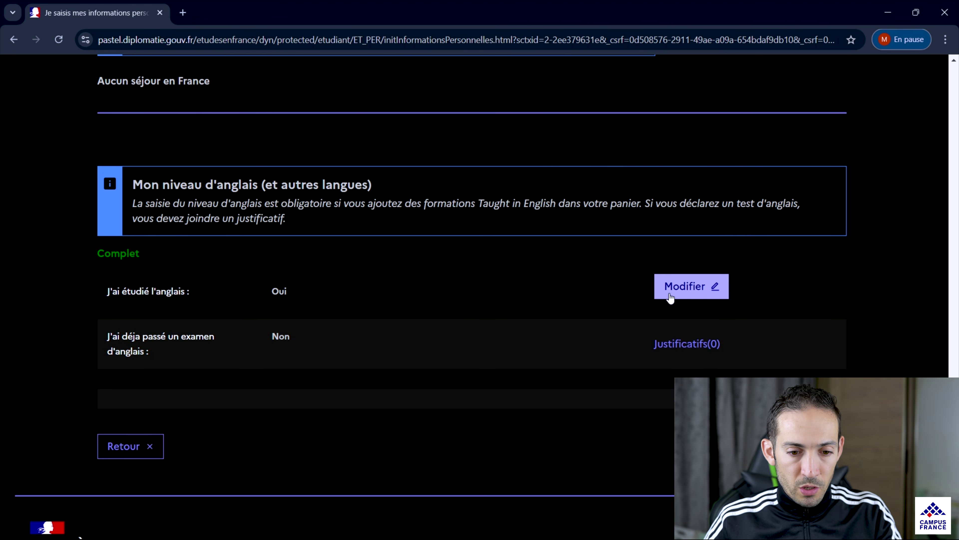
{"action": "left_click", "coordinate": [670, 286]}
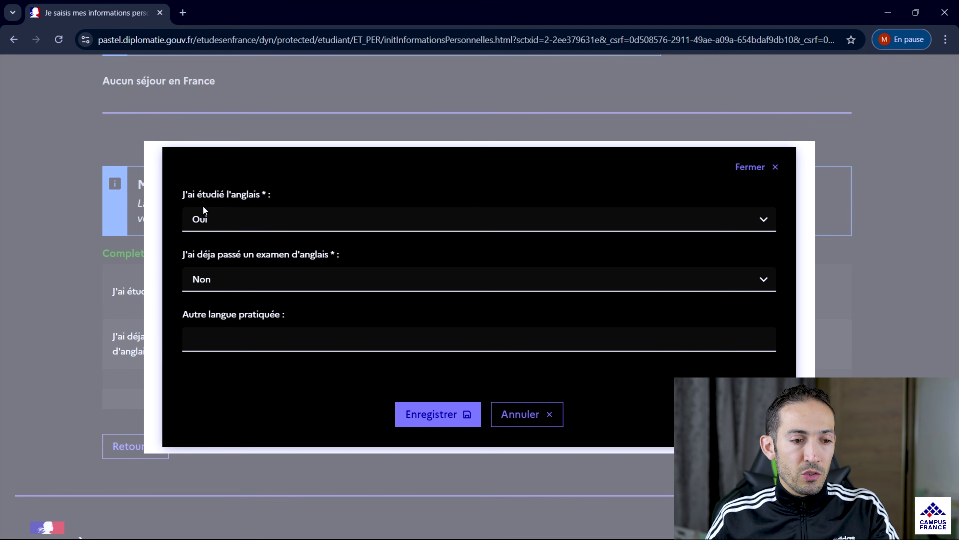
{"action": "left_click", "coordinate": [342, 219]}
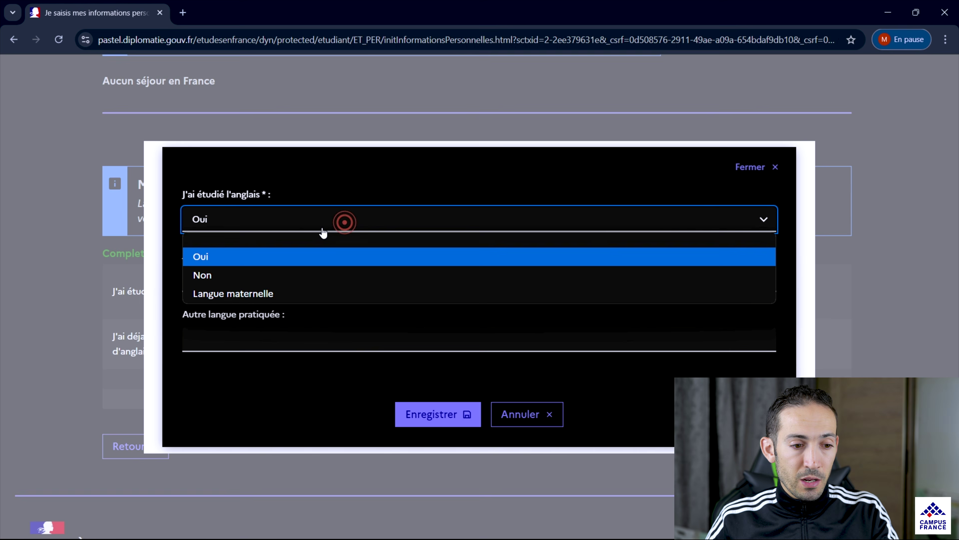
{"action": "left_click", "coordinate": [270, 259]}
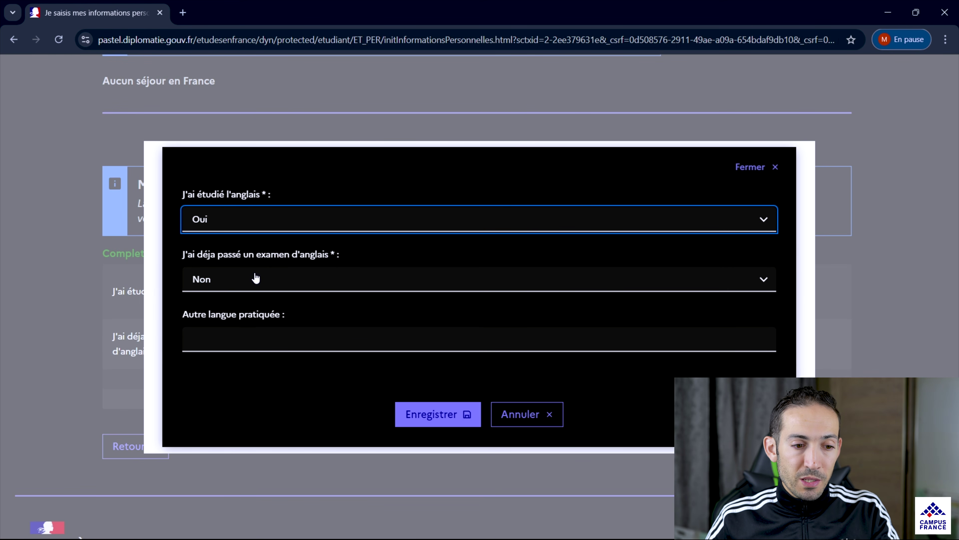
{"action": "left_click", "coordinate": [332, 281]}
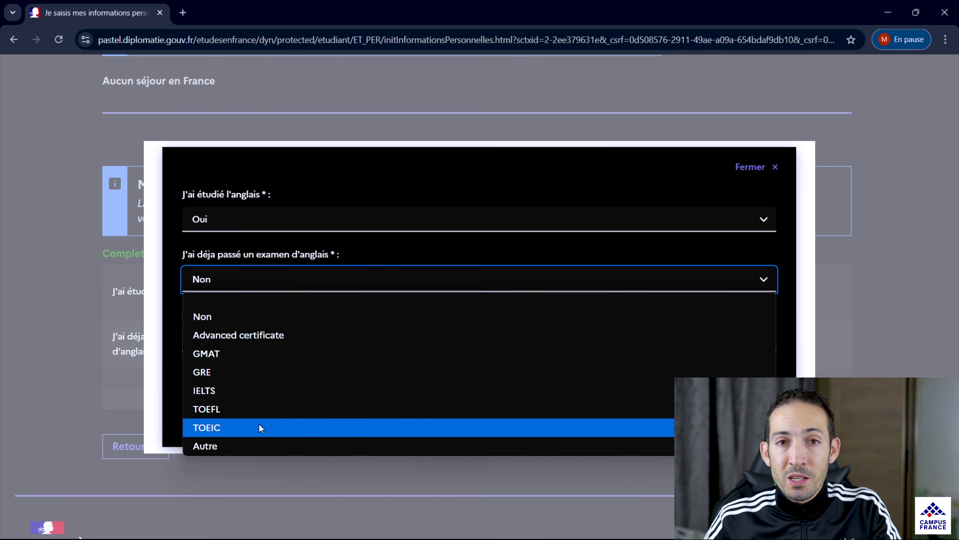
{"action": "left_click", "coordinate": [268, 317]}
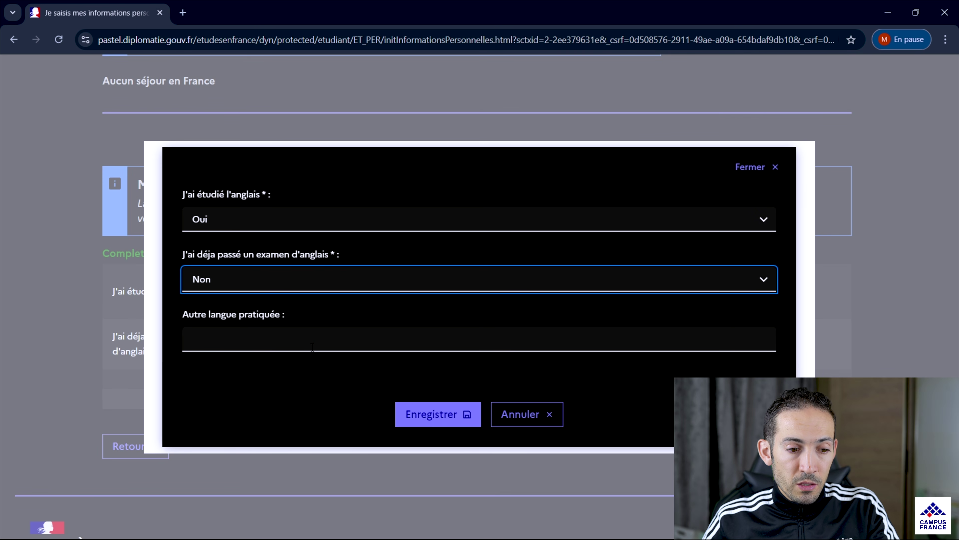
{"action": "left_click", "coordinate": [297, 339]}
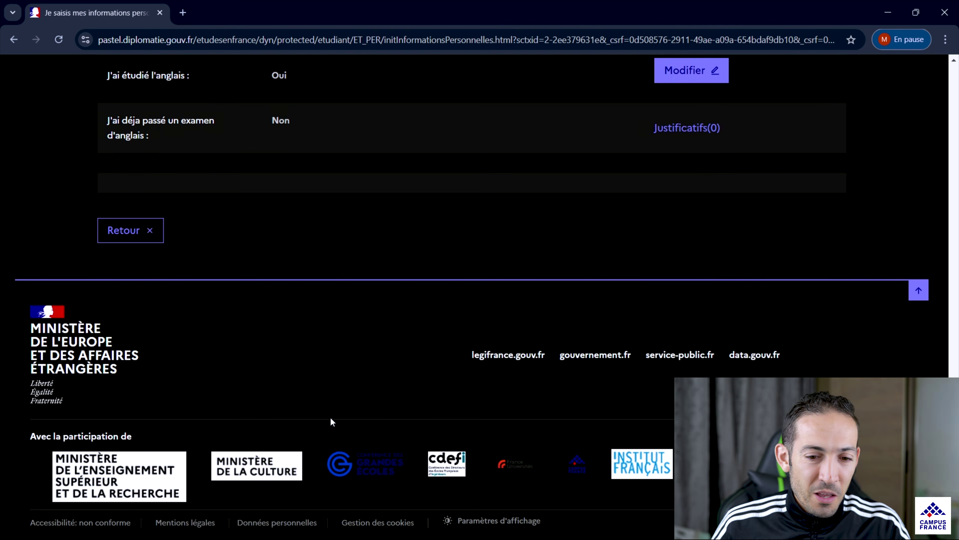
Return to the Je suis candidat page and expand section 1 - Je saisis mon dossier to check its steps.
{"action": "scroll", "coordinate": [332, 416], "scroll_direction": "up", "scroll_amount": 3}
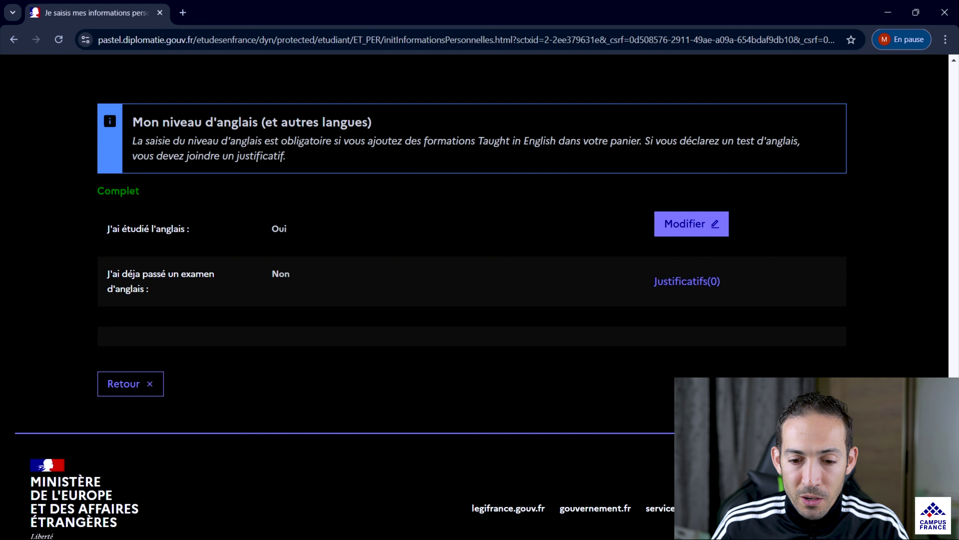
{"action": "scroll", "coordinate": [934, 223], "scroll_direction": "up", "scroll_amount": 15}
{"action": "scroll", "coordinate": [942, 68], "scroll_direction": "down", "scroll_amount": 3}
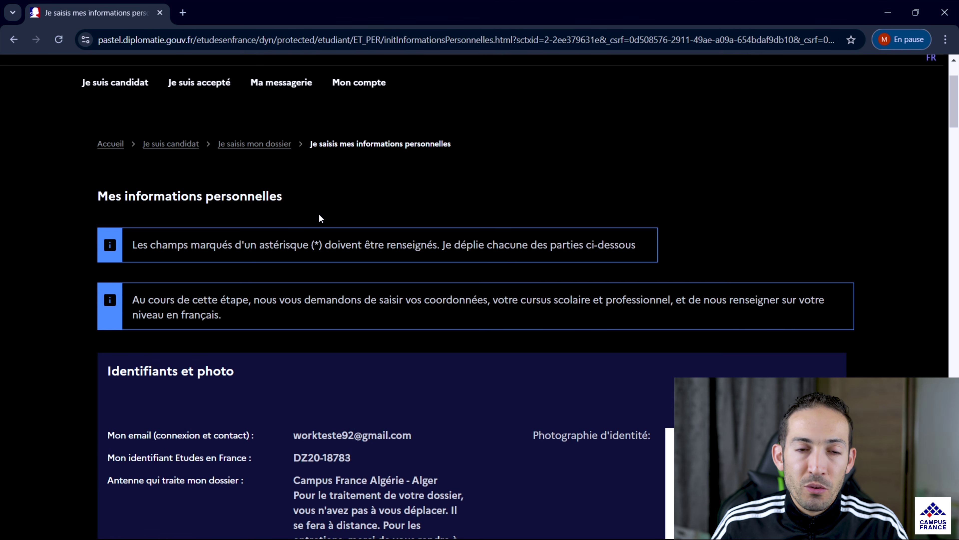
{"action": "left_click", "coordinate": [259, 147]}
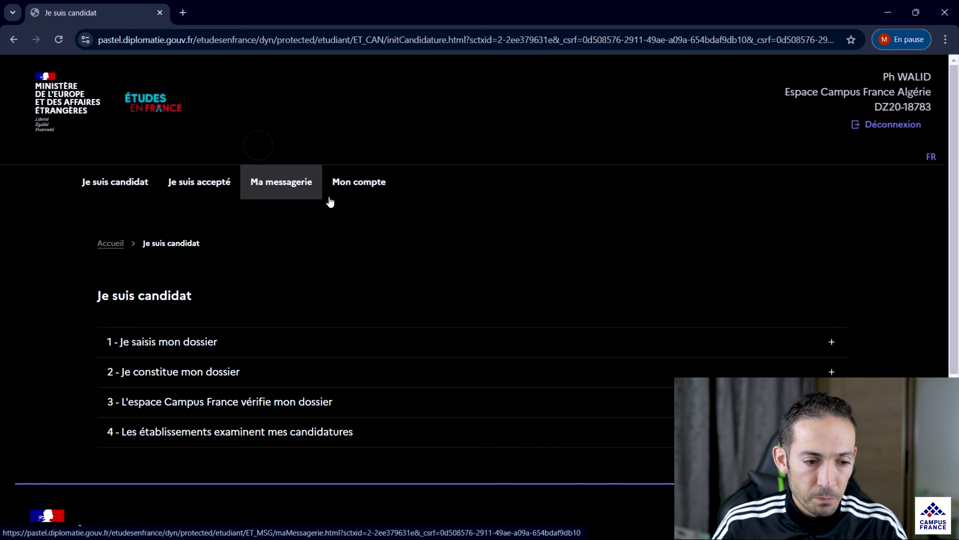
{"action": "left_click", "coordinate": [266, 342]}
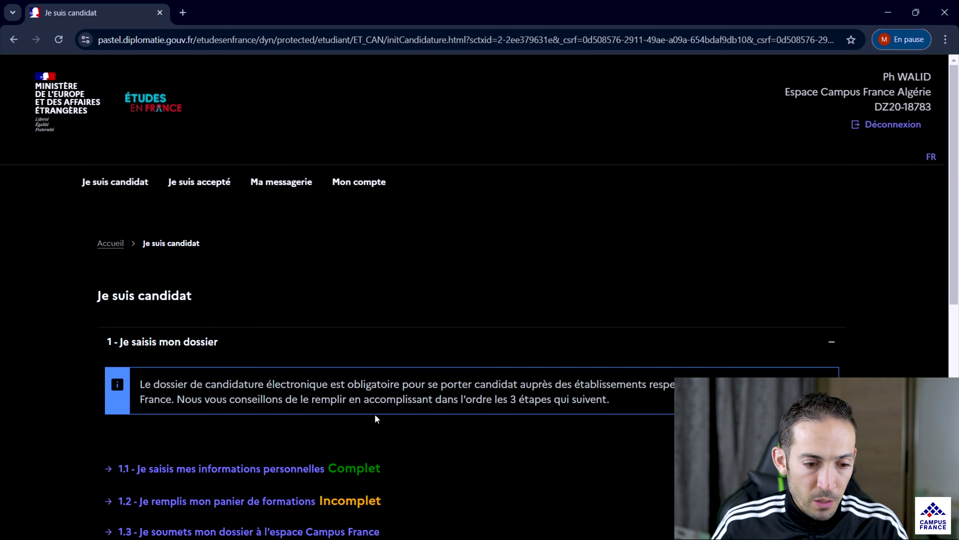
{"action": "scroll", "coordinate": [374, 413], "scroll_direction": "down", "scroll_amount": 3}
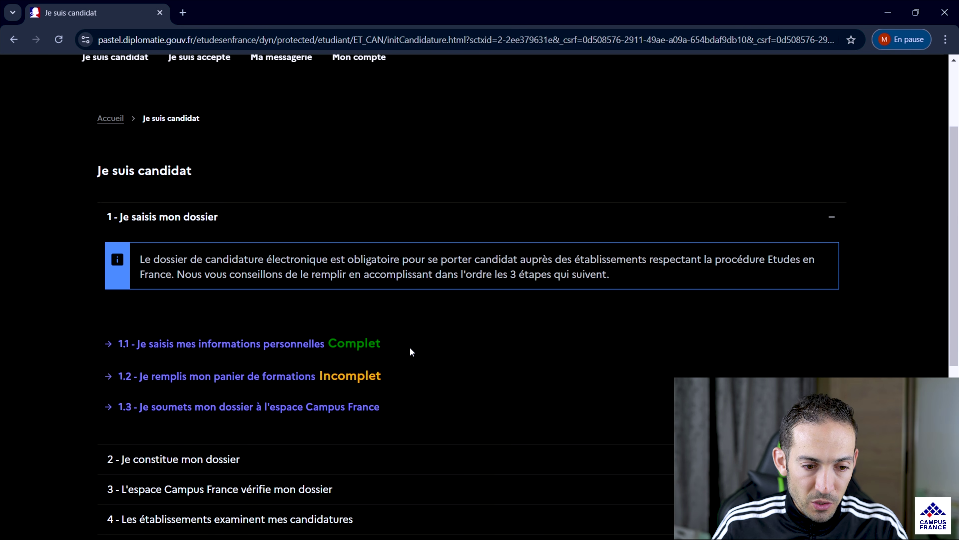
{"action": "scroll", "coordinate": [496, 348], "scroll_direction": "down", "scroll_amount": 2}
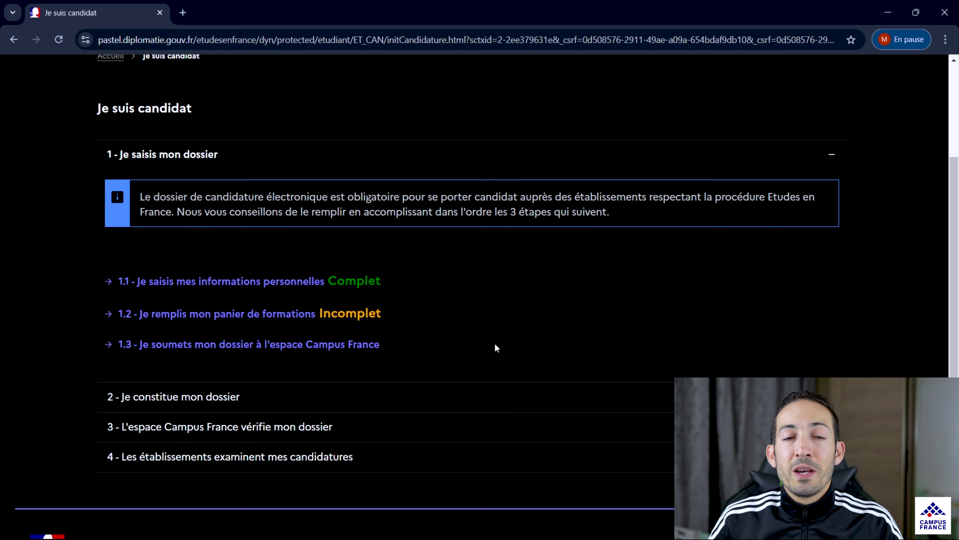
Open step 1.2, the panier de formations, and start adding a formation to it.
{"action": "left_click", "coordinate": [293, 314]}
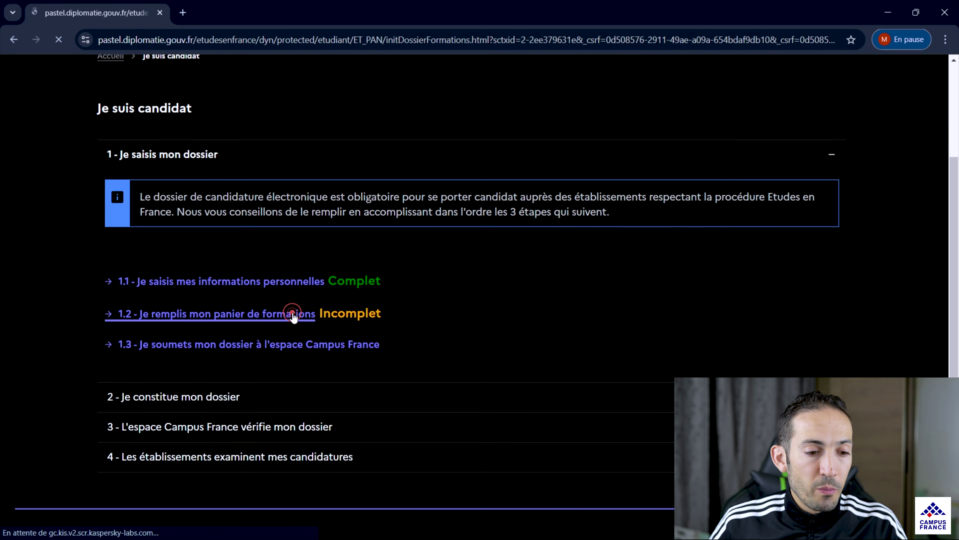
{"action": "scroll", "coordinate": [583, 352], "scroll_direction": "down", "scroll_amount": 2}
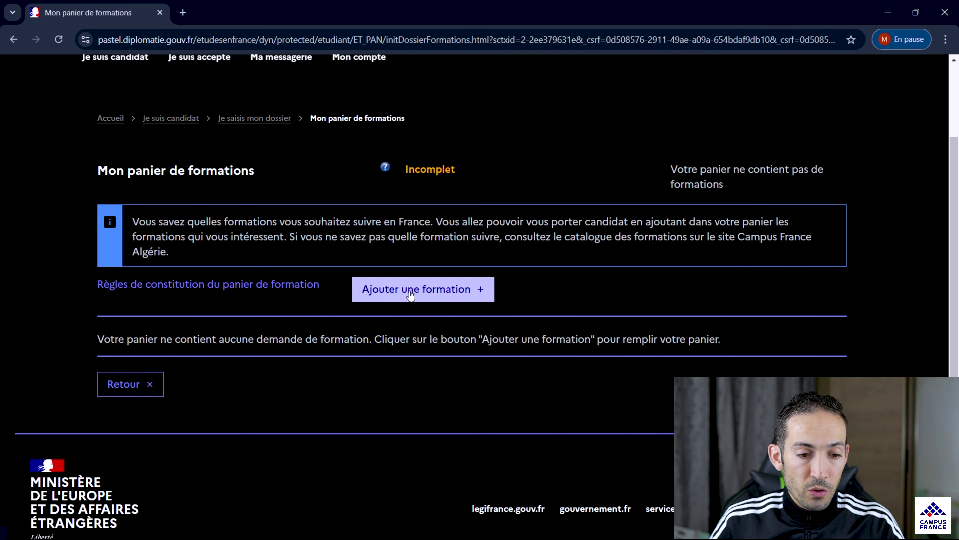
{"action": "left_click", "coordinate": [423, 289]}
Search all other formations for "Physique".
{"action": "scroll", "coordinate": [645, 337], "scroll_direction": "down", "scroll_amount": 5}
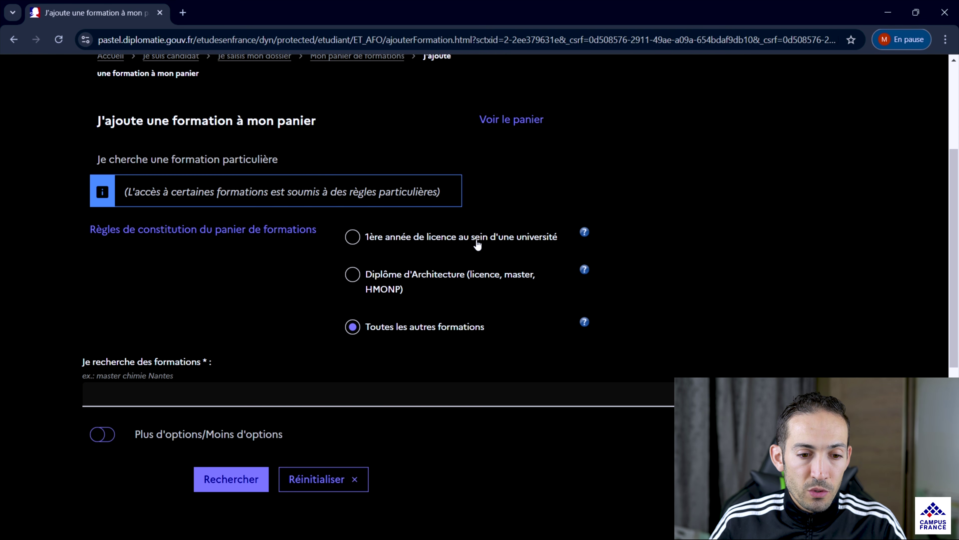
{"action": "scroll", "coordinate": [467, 343], "scroll_direction": "down", "scroll_amount": 3}
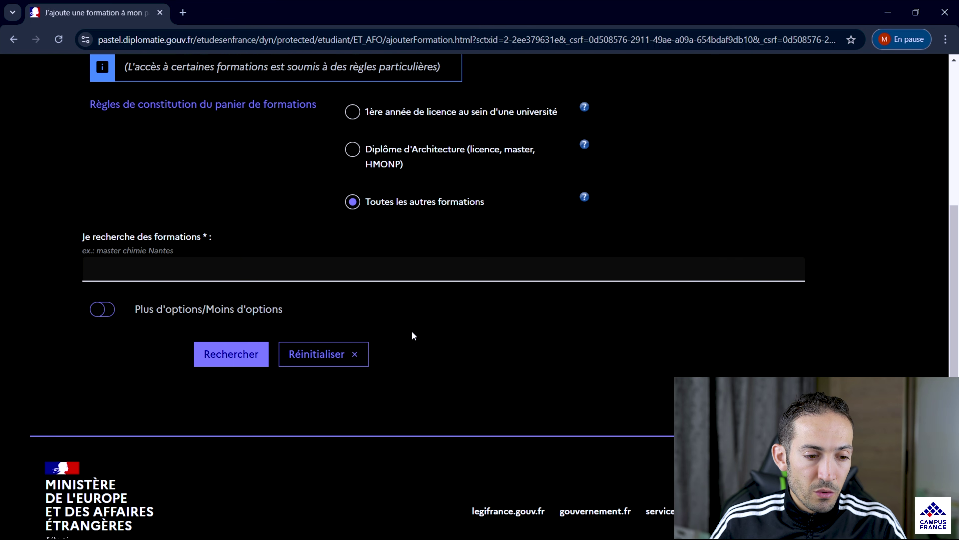
{"action": "left_click", "coordinate": [241, 271]}
{"action": "type", "text": "Physique"}
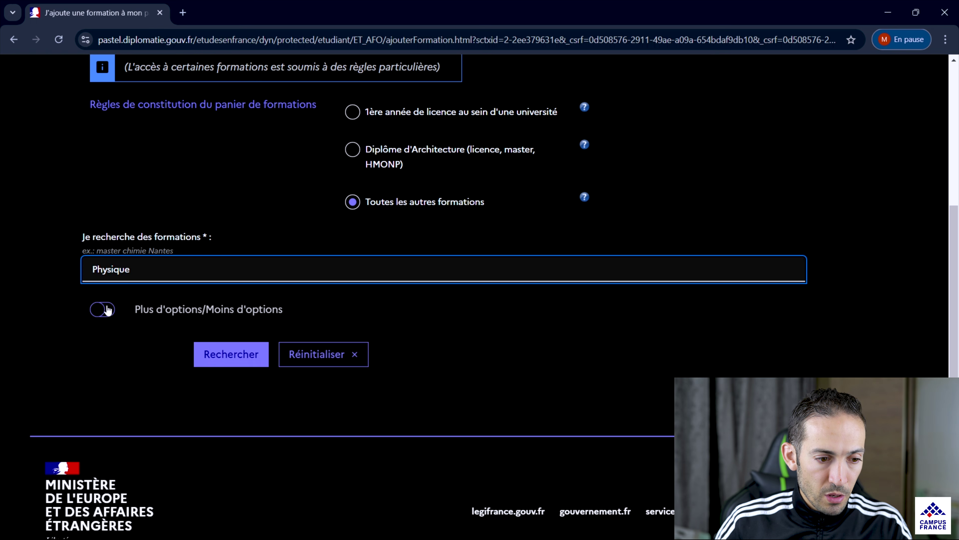
{"action": "left_click", "coordinate": [250, 355]}
Under Licence, Sciences et techniques des activités physiques et sportives, STAPS : Management du sport, select the Management du sport année 3 formation.
{"action": "scroll", "coordinate": [266, 359], "scroll_direction": "down", "scroll_amount": 7}
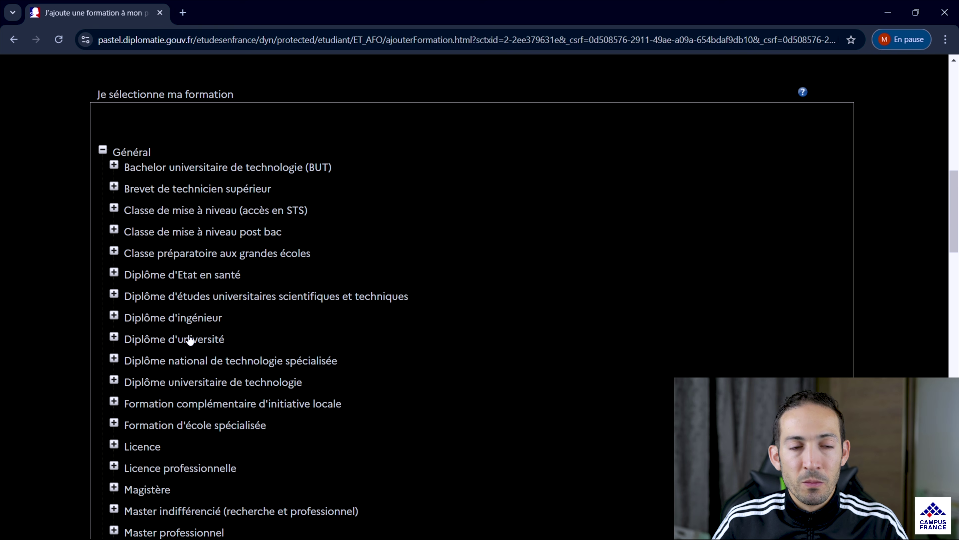
{"action": "scroll", "coordinate": [189, 342], "scroll_direction": "down", "scroll_amount": 3}
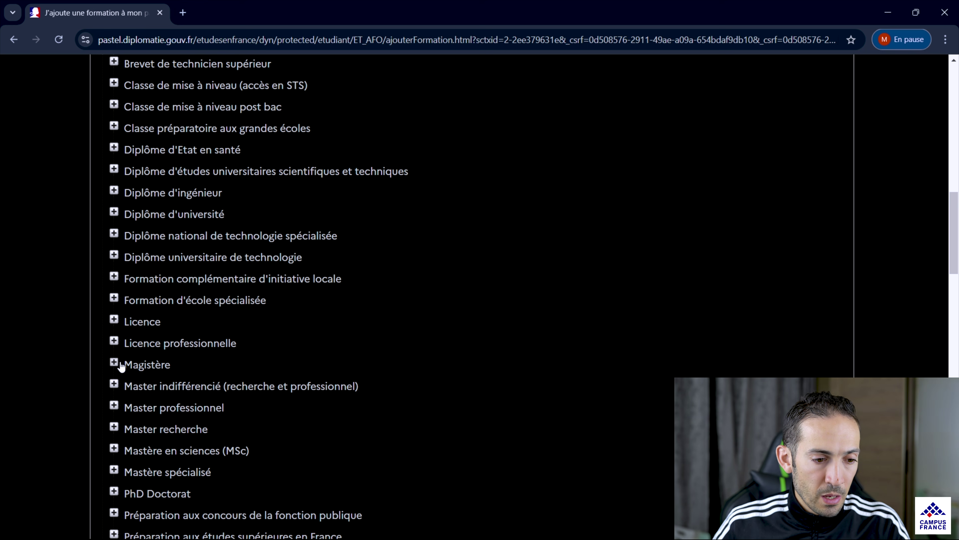
{"action": "left_click", "coordinate": [114, 320]}
{"action": "scroll", "coordinate": [208, 343], "scroll_direction": "down", "scroll_amount": 1}
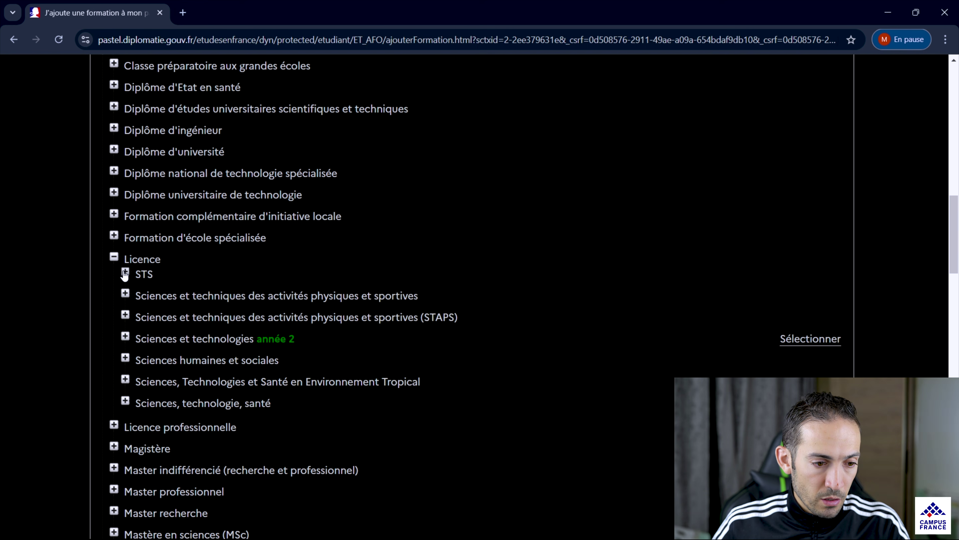
{"action": "left_click", "coordinate": [125, 293]}
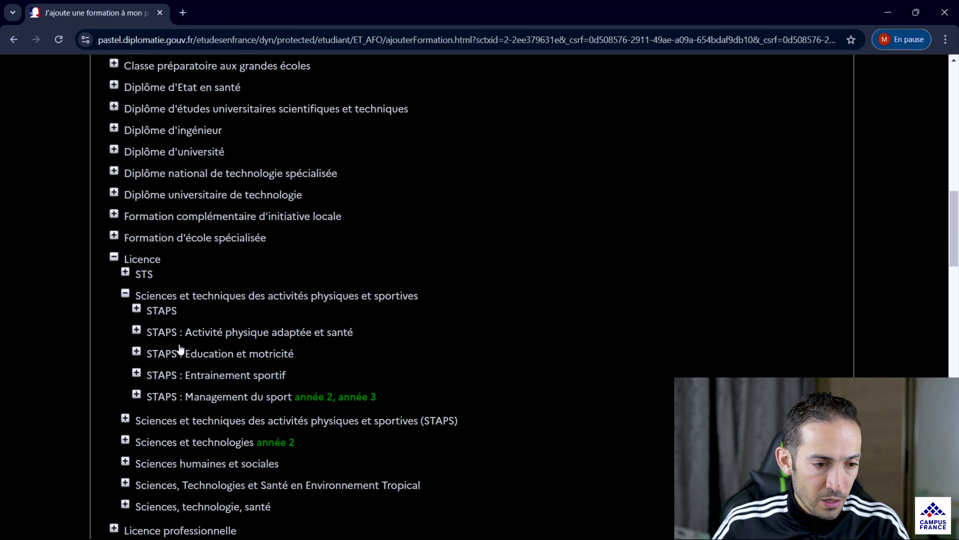
{"action": "scroll", "coordinate": [180, 350], "scroll_direction": "down", "scroll_amount": 1}
{"action": "left_click", "coordinate": [137, 333]}
{"action": "scroll", "coordinate": [272, 334], "scroll_direction": "down", "scroll_amount": 1}
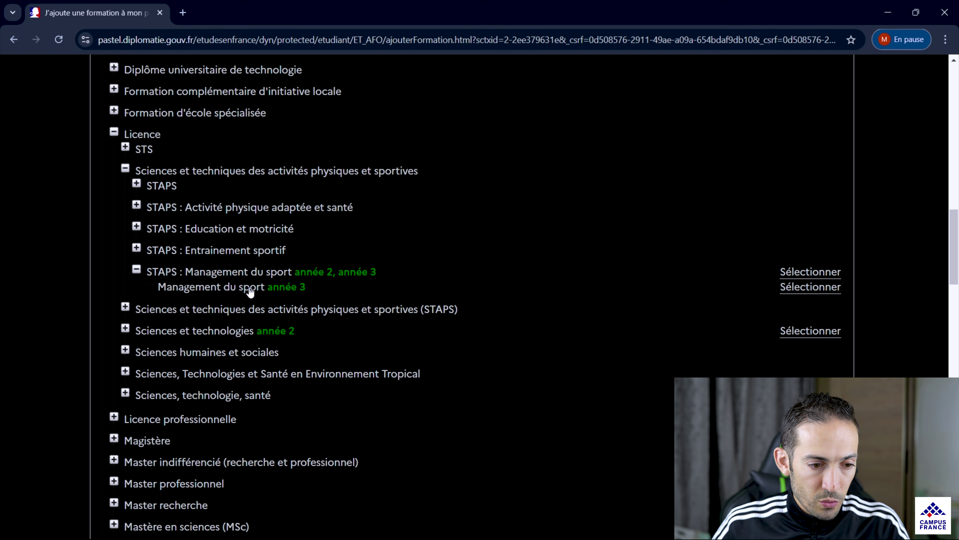
{"action": "left_click", "coordinate": [795, 286]}
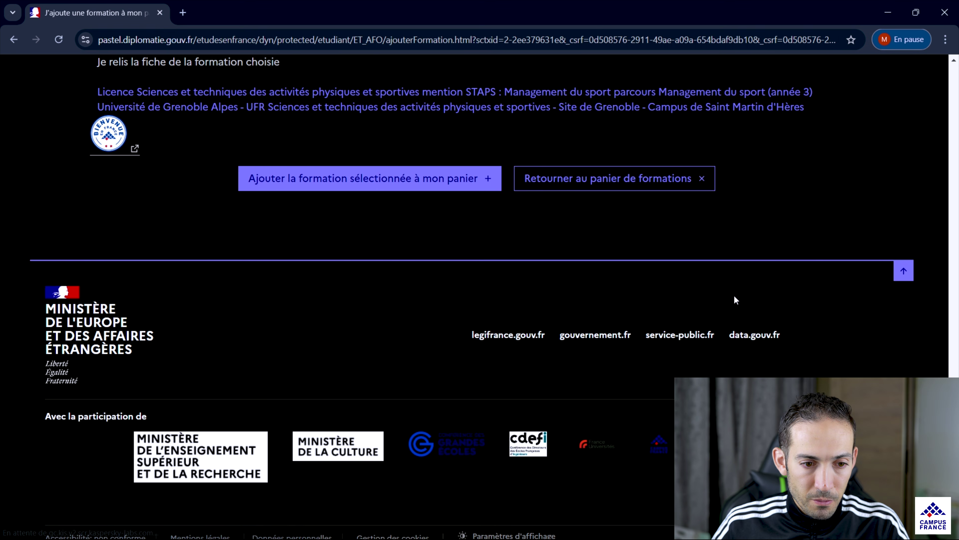
Try to add the selected Management du sport (année 3) formation at Université de Grenoble Alpes to the basket.
{"action": "scroll", "coordinate": [379, 232], "scroll_direction": "up", "scroll_amount": 2}
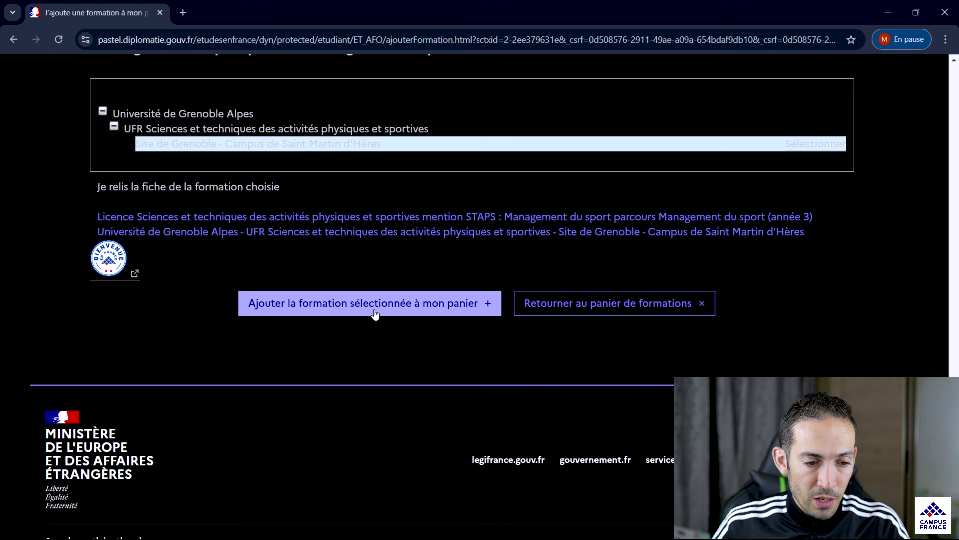
{"action": "left_click", "coordinate": [374, 315]}
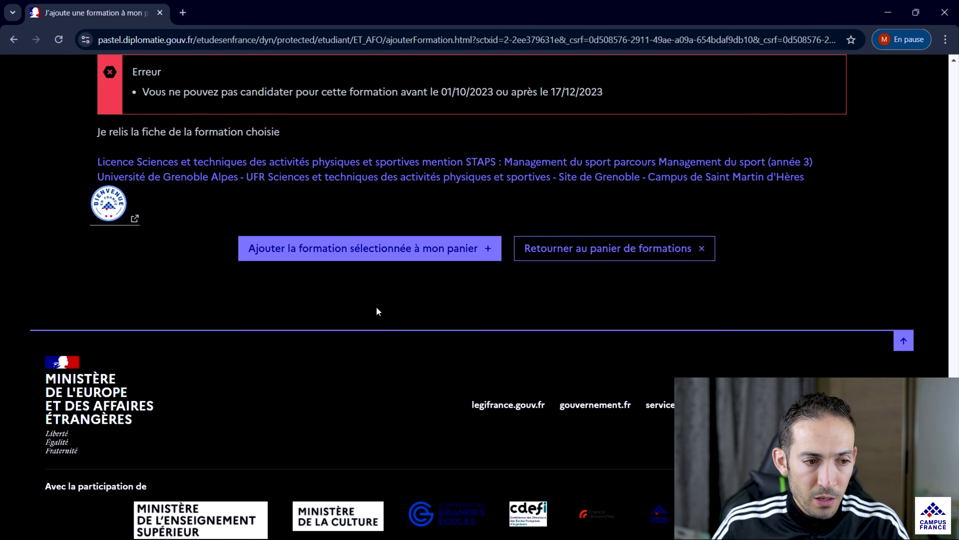
{"action": "scroll", "coordinate": [304, 263], "scroll_direction": "up", "scroll_amount": 1}
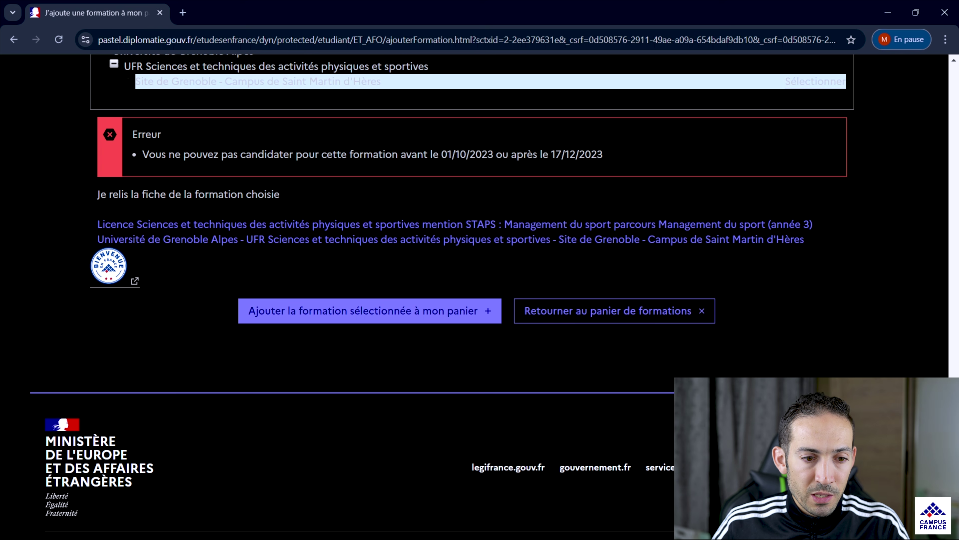